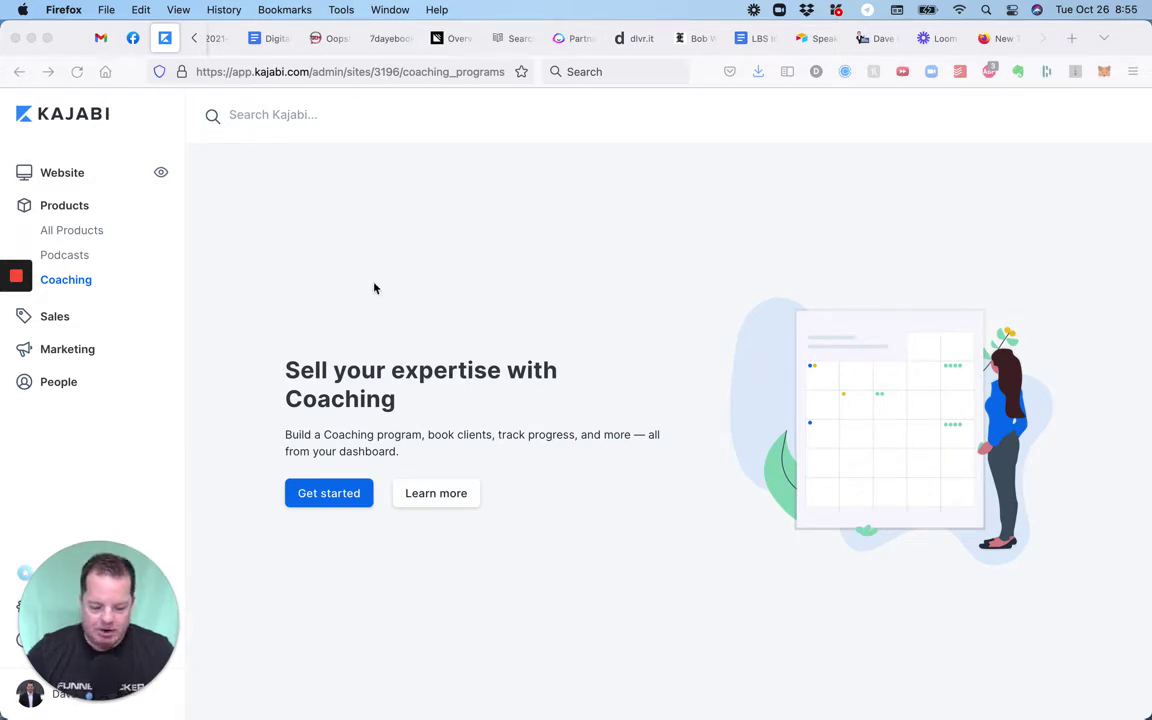
Start a new coaching program and choose the One-off session type instead of Package.
{"action": "left_click", "coordinate": [123, 296]}
{"action": "mouse_move", "coordinate": [111, 287]}
{"action": "left_mouse_down"}
{"action": "mouse_move", "coordinate": [85, 287]}
{"action": "mouse_move", "coordinate": [118, 285]}
{"action": "left_mouse_up"}
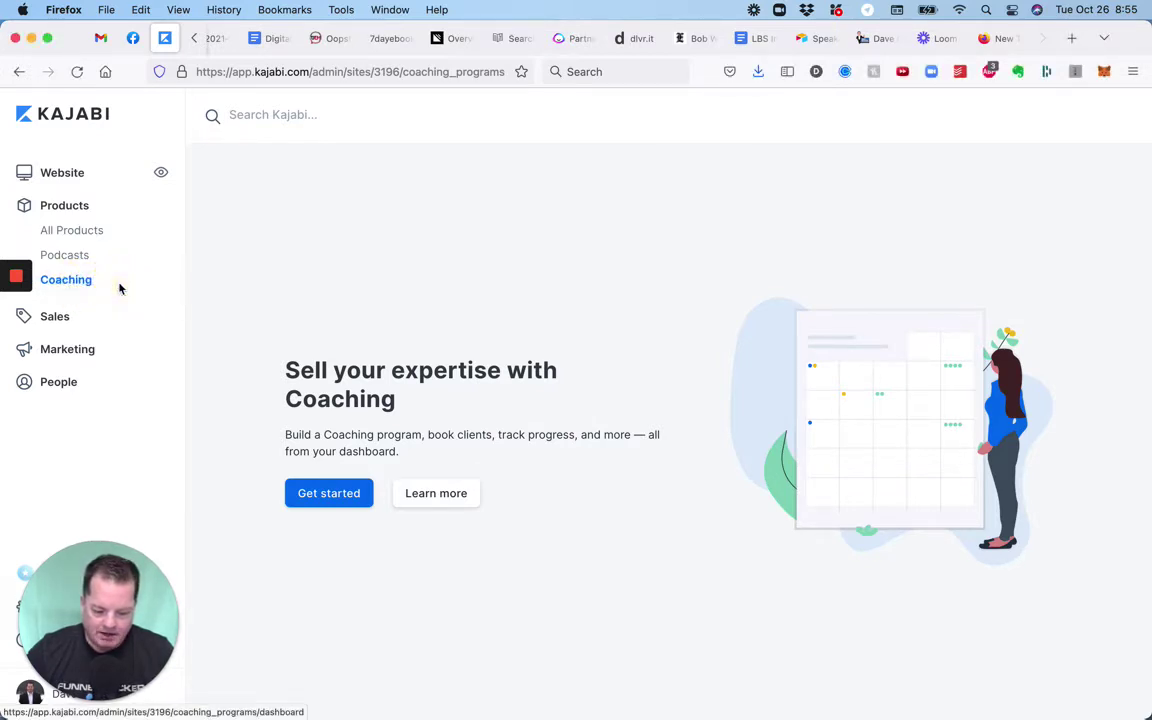
{"action": "left_click", "coordinate": [319, 493]}
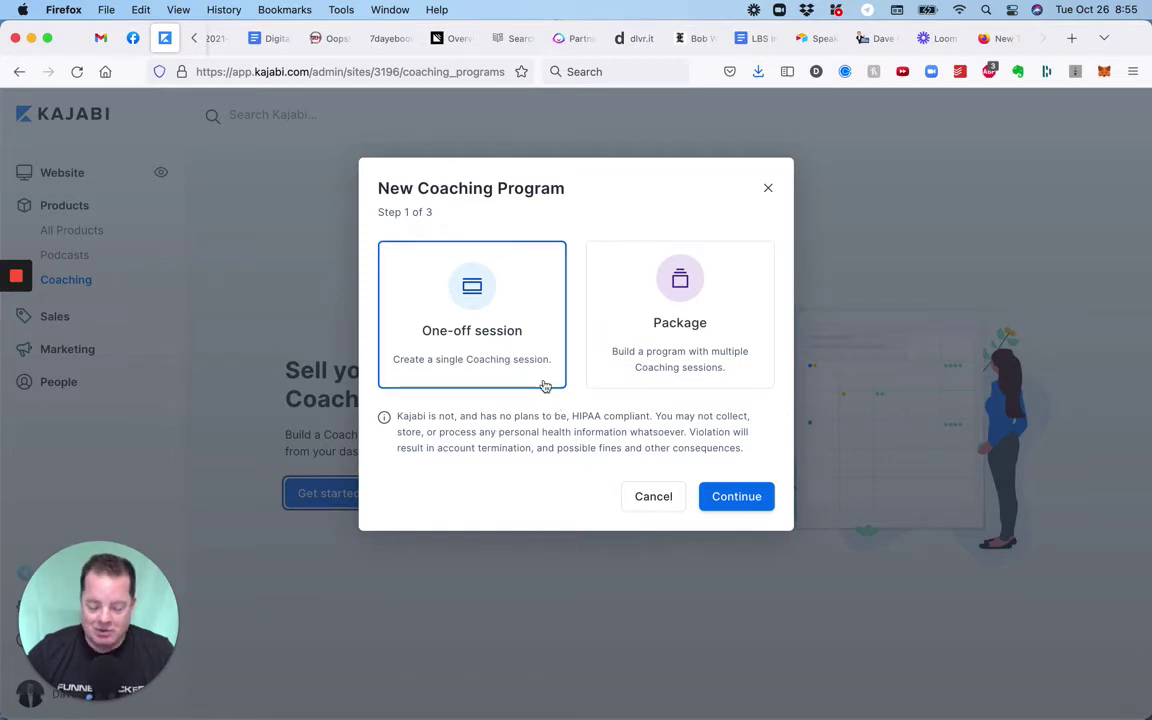
{"action": "left_click", "coordinate": [525, 333]}
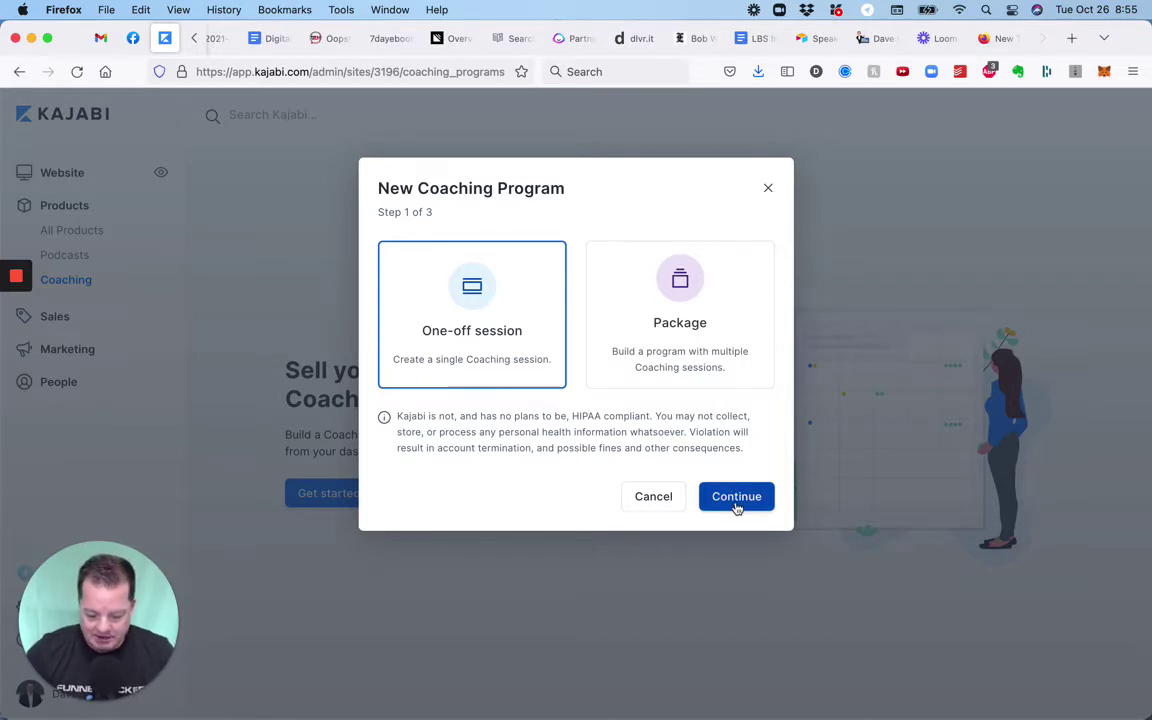
On the details step, enter the title 'Kajabi Coaching Demo' and the coach's name.
{"action": "left_click", "coordinate": [736, 497]}
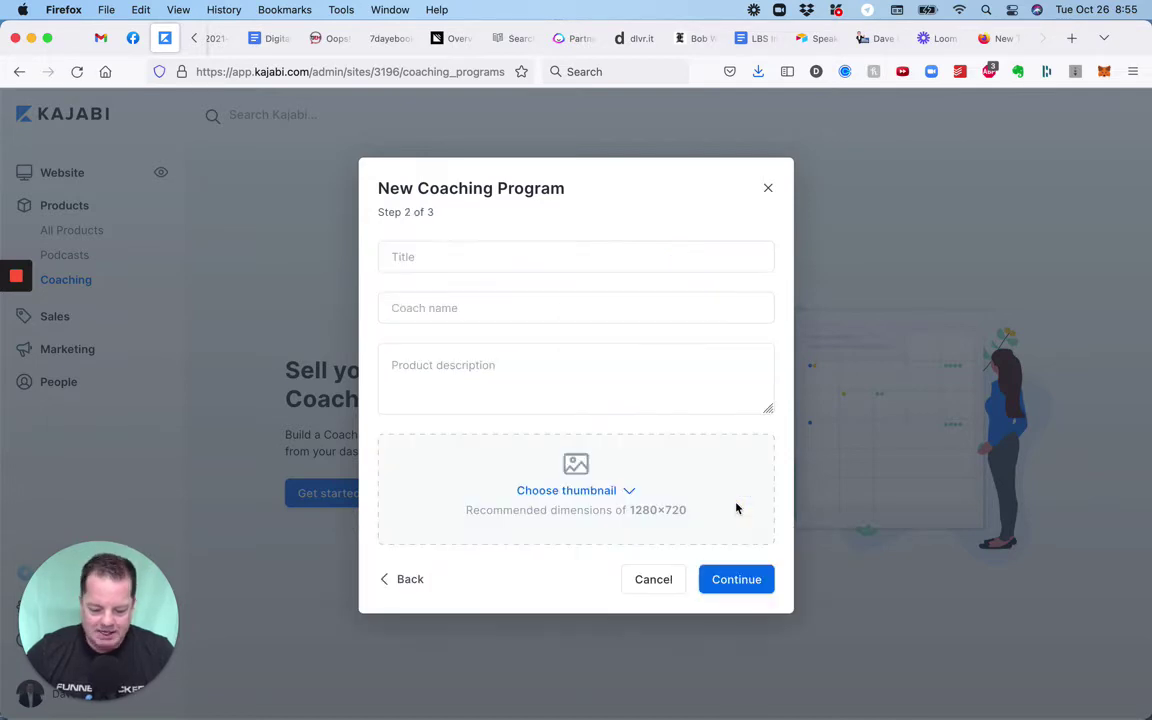
{"action": "left_click", "coordinate": [571, 257]}
{"action": "type", "text": "K"}
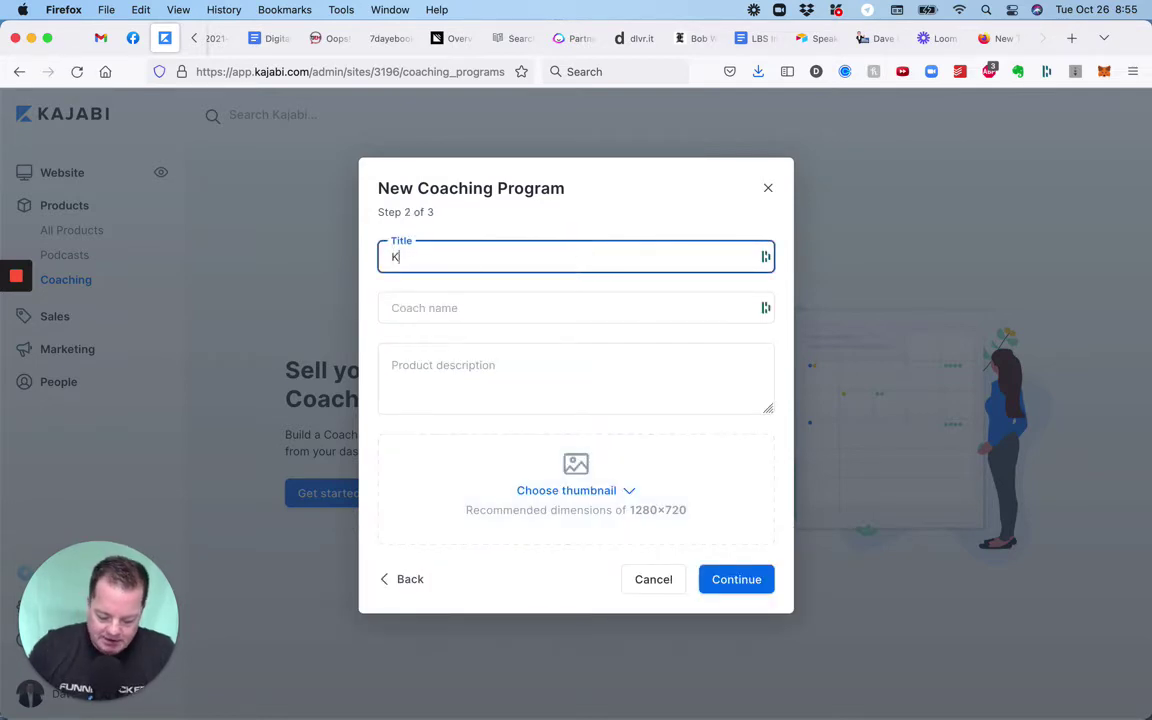
{"action": "type", "text": "ajabi"}
{"action": "left_click", "coordinate": [548, 281]}
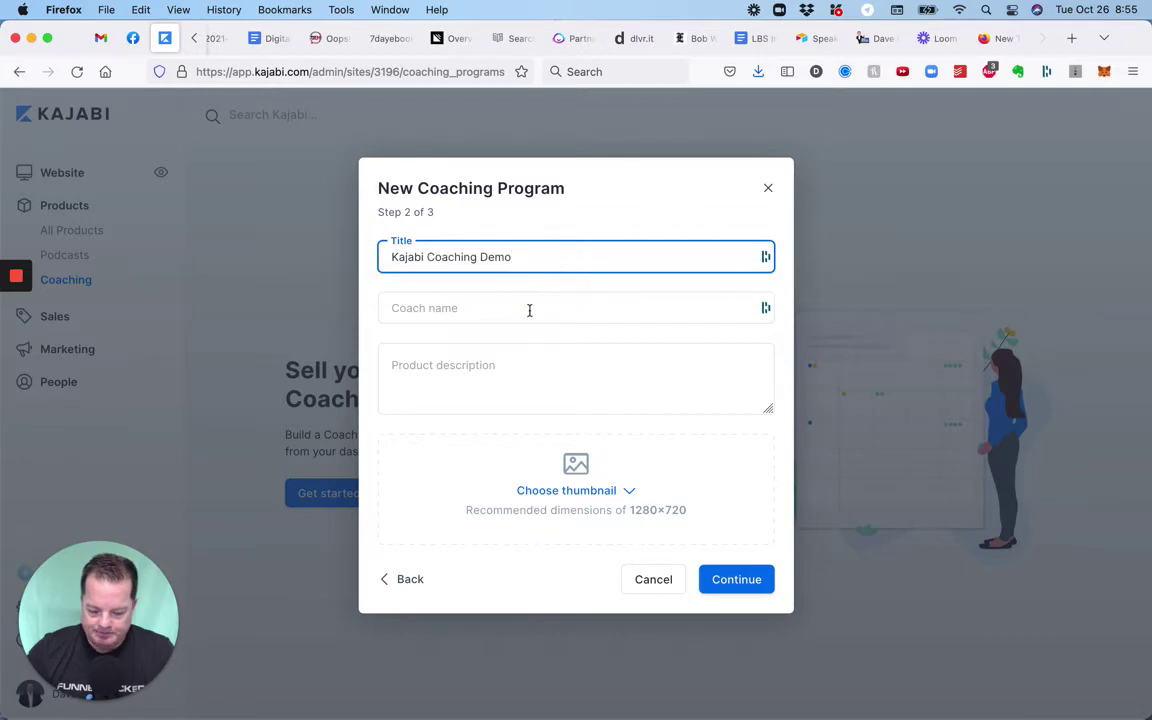
{"action": "left_click", "coordinate": [527, 316]}
{"action": "type", "text": "Dave Gambrill"}
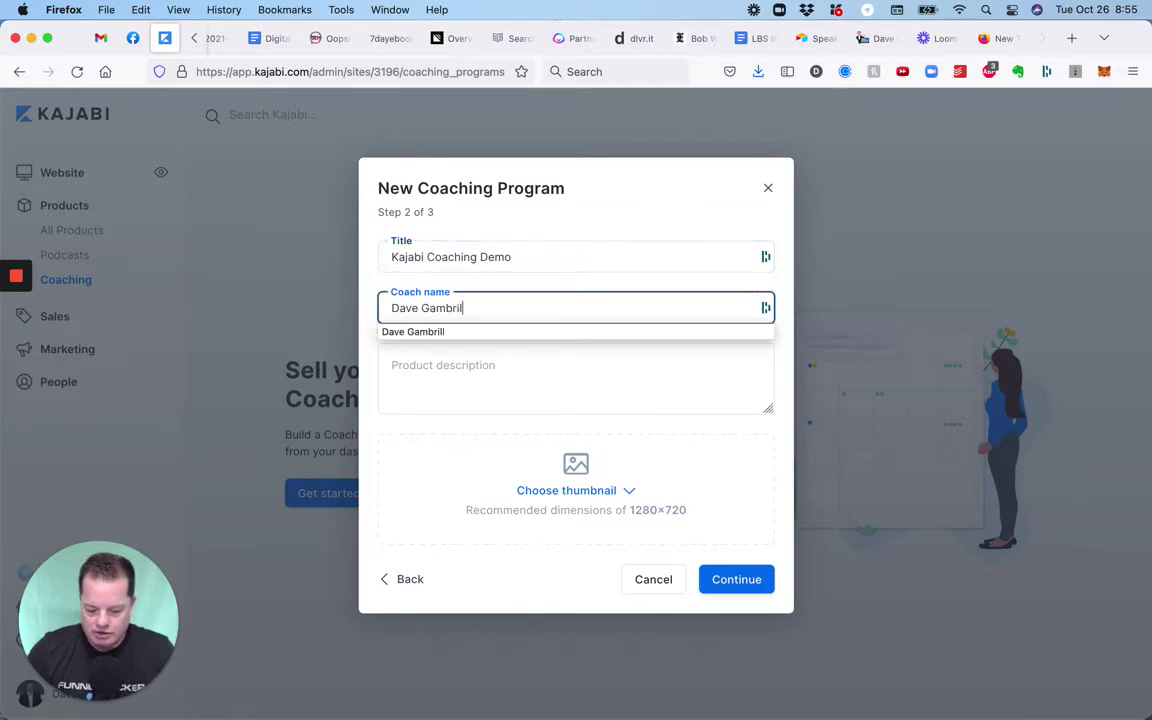
Write the product description 'This is a coaching demo.' and bring up the thumbnail options.
{"action": "left_click", "coordinate": [527, 347]}
{"action": "type", "text": "This"}
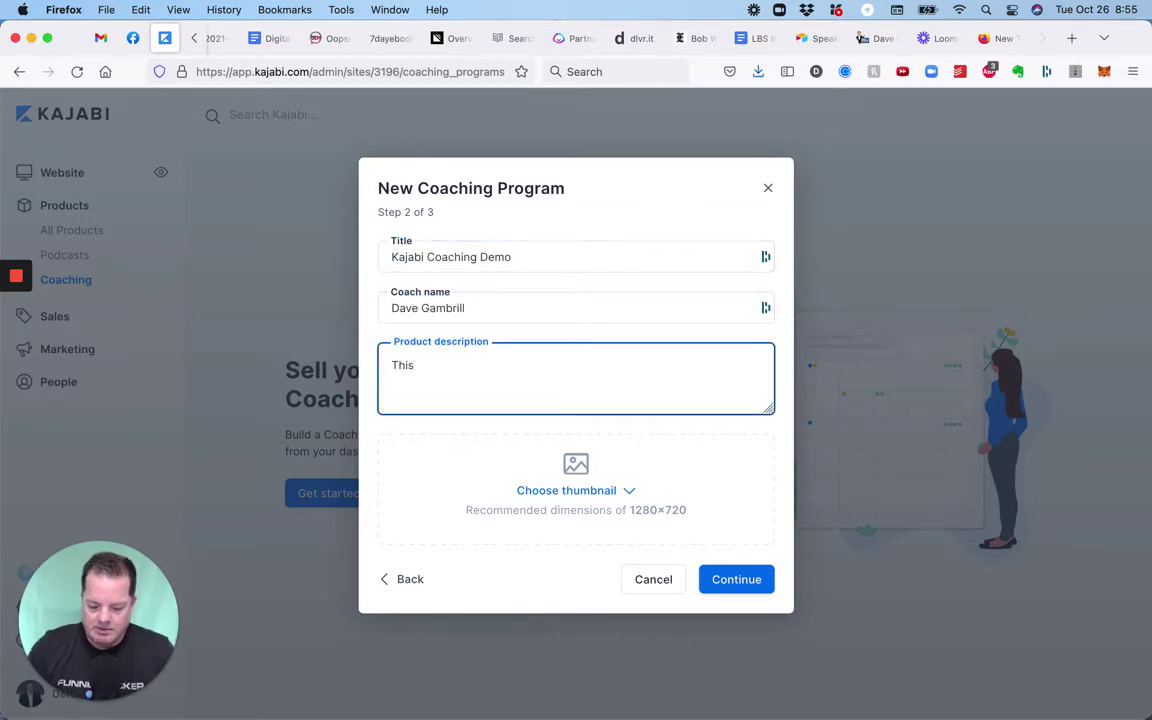
{"action": "type", "text": " is acoac"}
{"action": "key", "text": "BackSpace"}
{"action": "key", "text": "BackSpace"}
{"action": "key", "text": "BackSpace"}
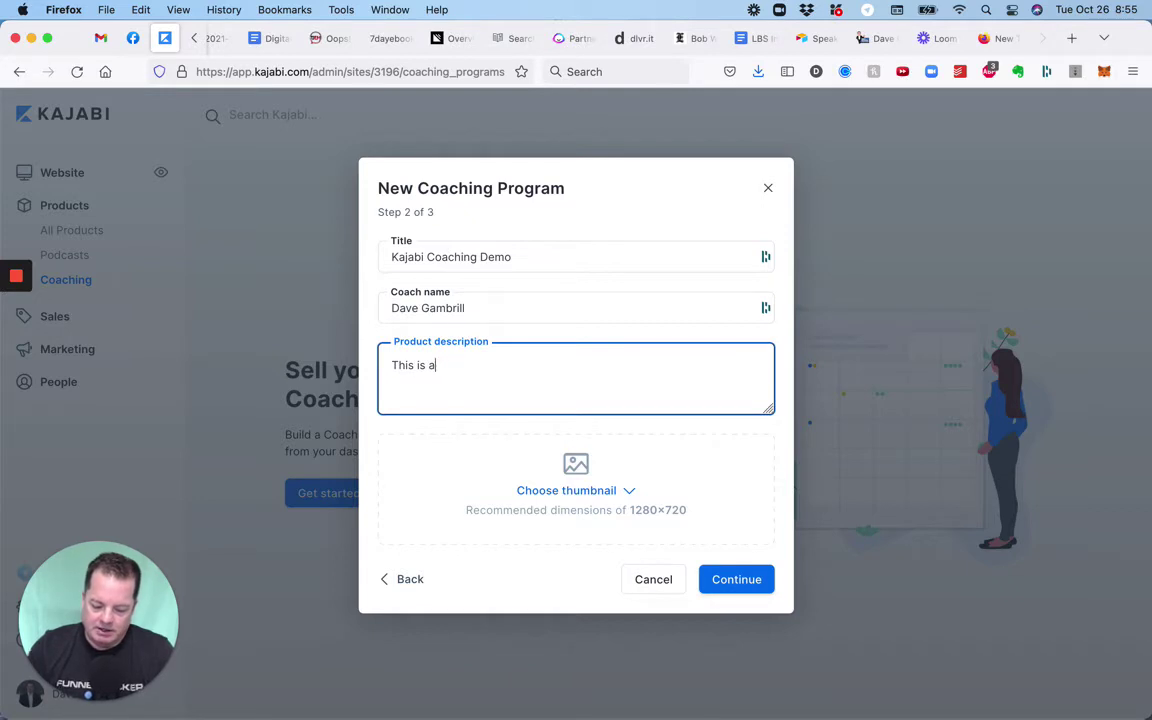
{"action": "type", "text": "coaching demo."}
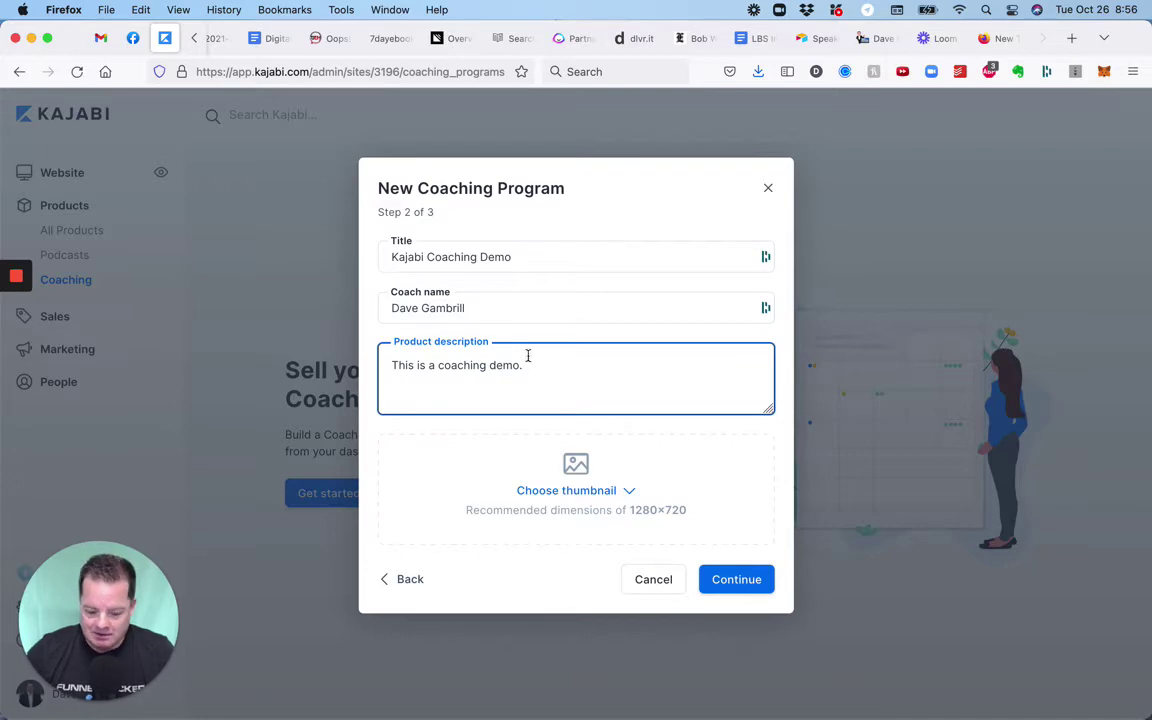
{"action": "left_click", "coordinate": [571, 474]}
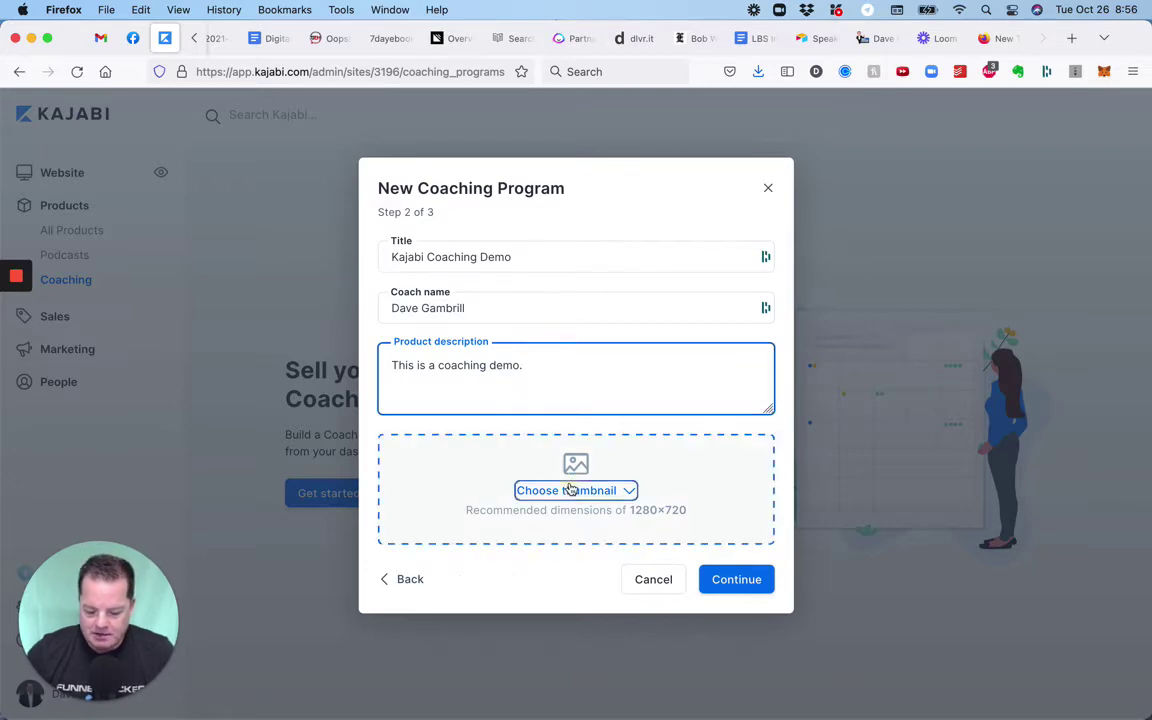
Use the recent computer-and-logos collage image as the thumbnail, uncropped, and continue to Scheduling preference.
{"action": "left_click", "coordinate": [557, 566]}
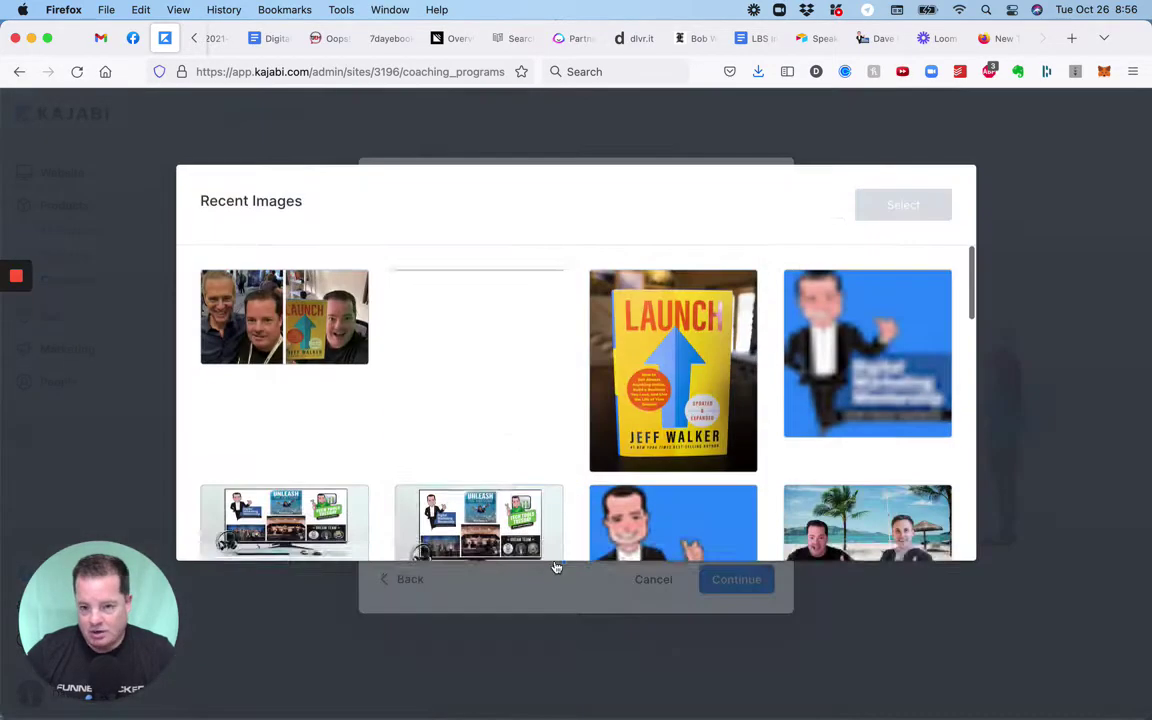
{"action": "scroll", "coordinate": [480, 380], "scroll_direction": "down", "scroll_amount": 2}
{"action": "left_click", "coordinate": [508, 473]}
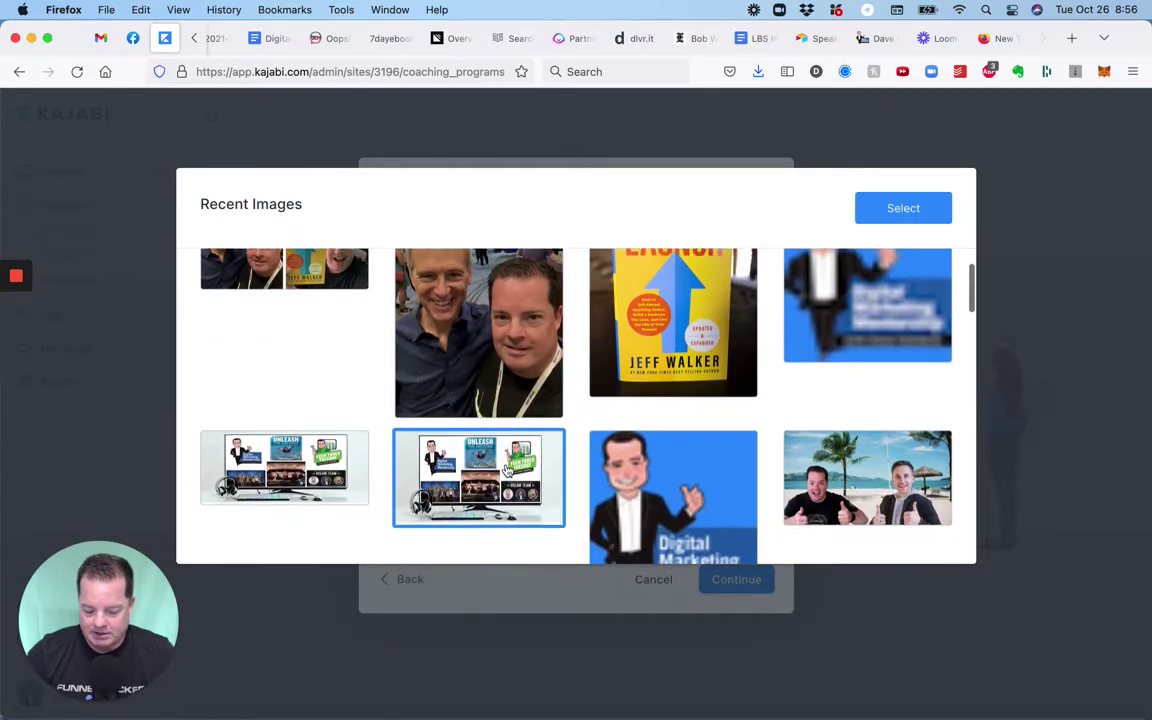
{"action": "scroll", "coordinate": [508, 473], "scroll_direction": "down", "scroll_amount": 1}
{"action": "left_click", "coordinate": [892, 207]}
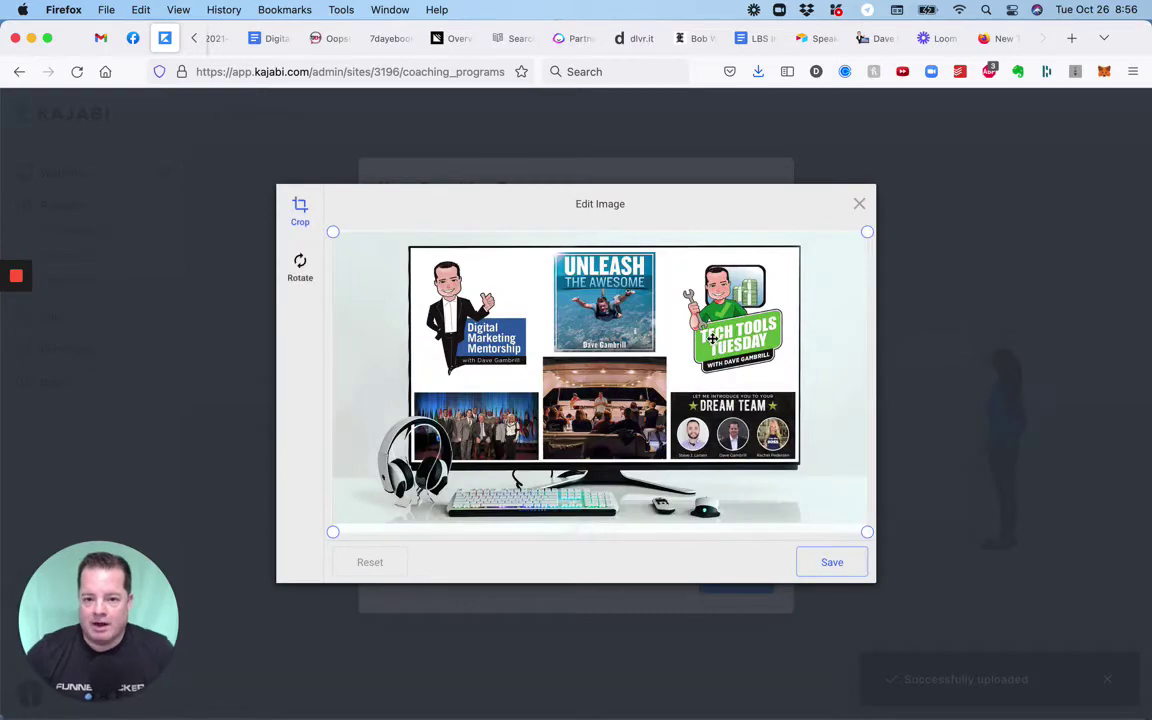
{"action": "left_click", "coordinate": [831, 563]}
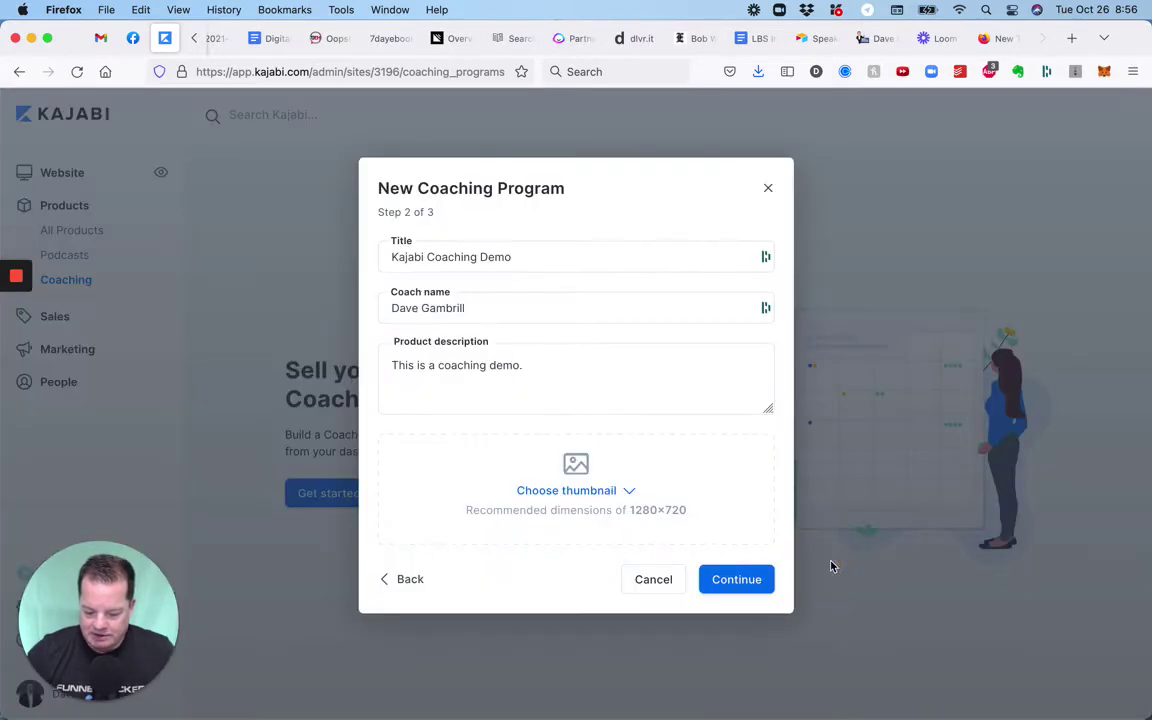
{"action": "left_click", "coordinate": [752, 580]}
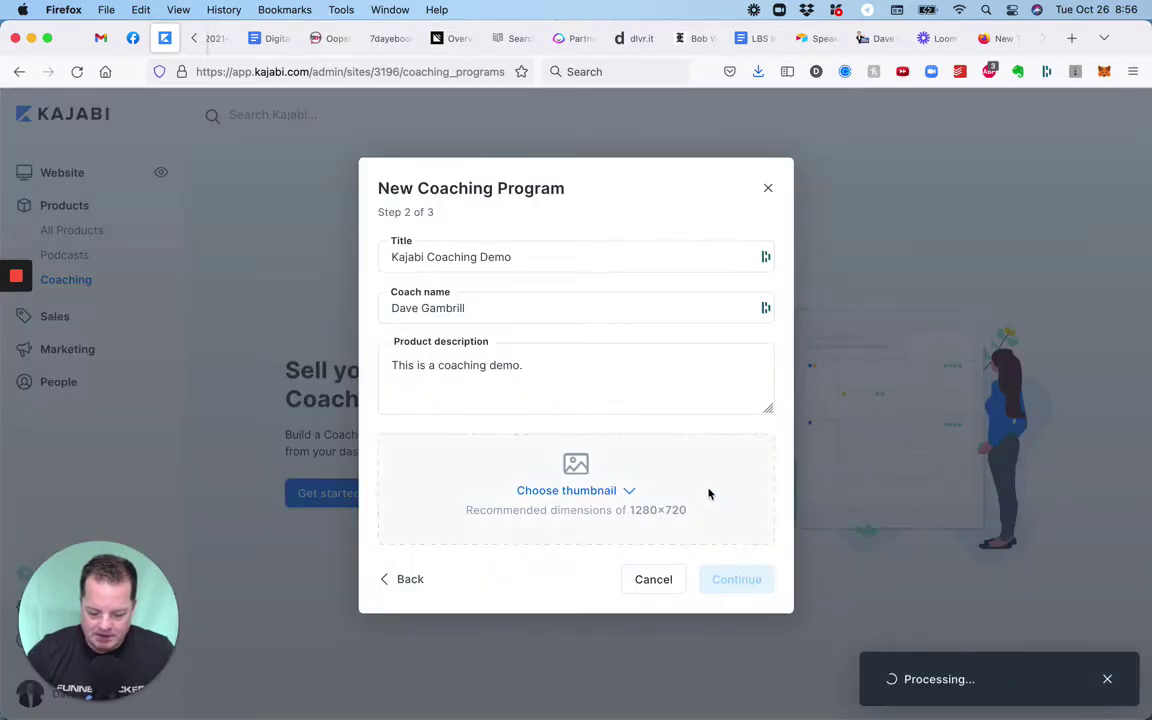
{"action": "left_click", "coordinate": [714, 595]}
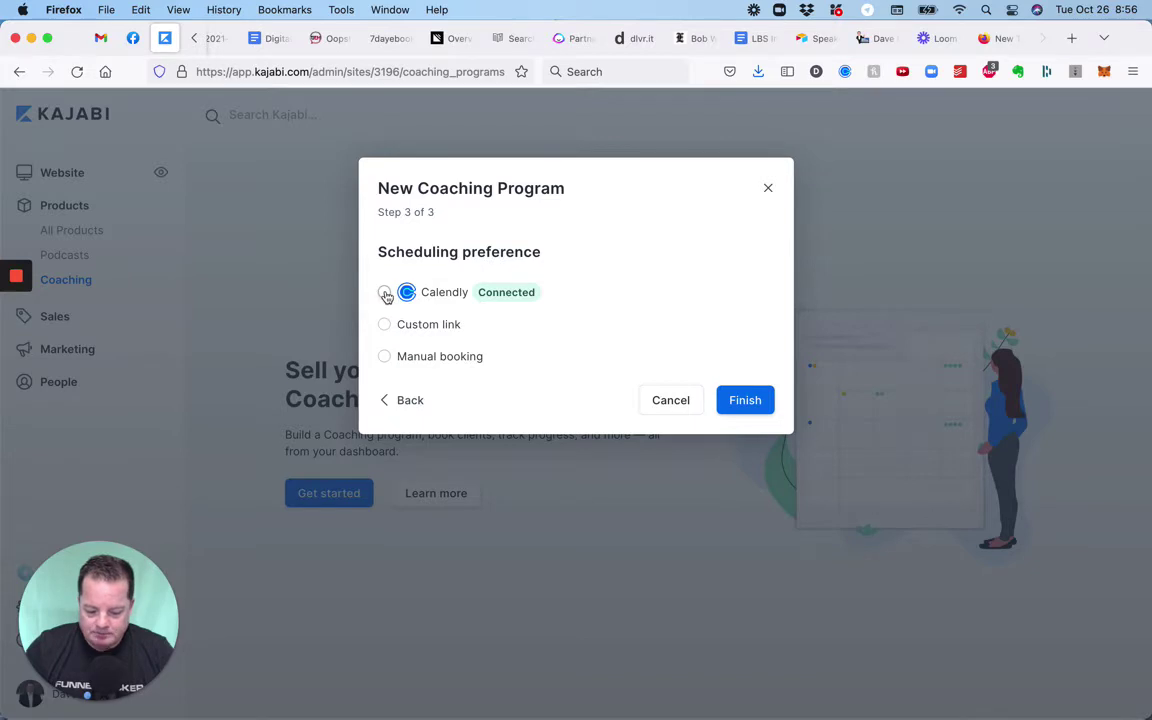
Schedule via Calendly with the 'Kajabi Coaching Demo' event type and finish the program.
{"action": "left_click", "coordinate": [384, 292]}
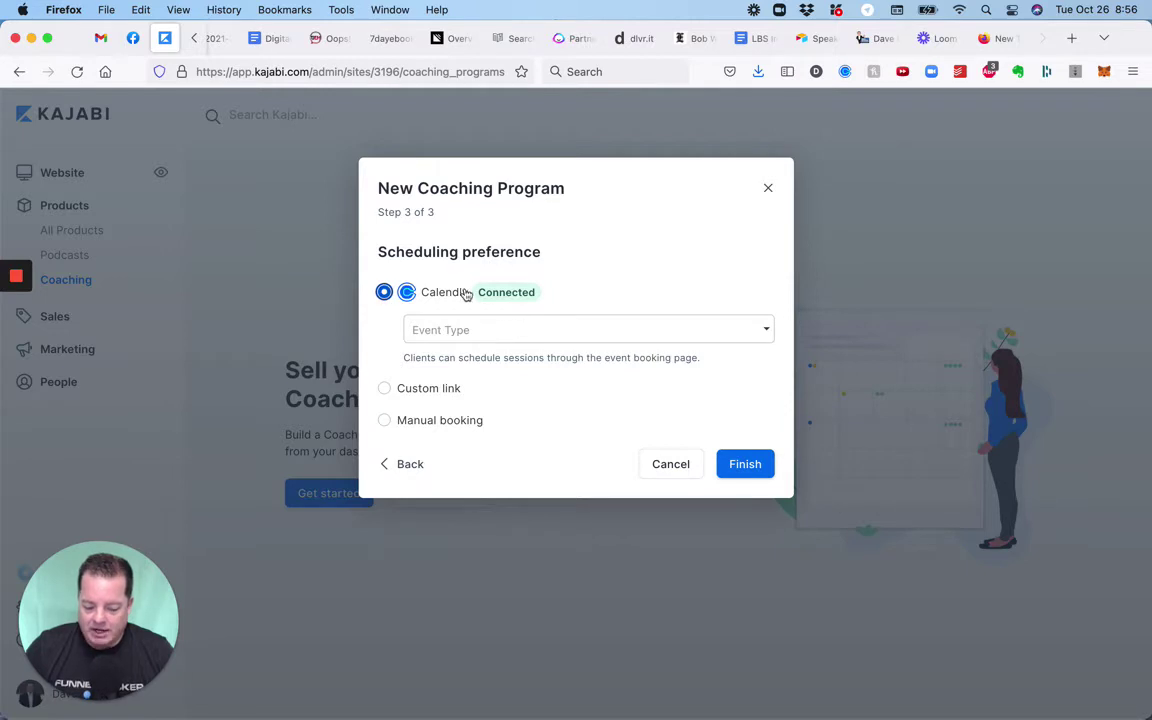
{"action": "left_click", "coordinate": [527, 335]}
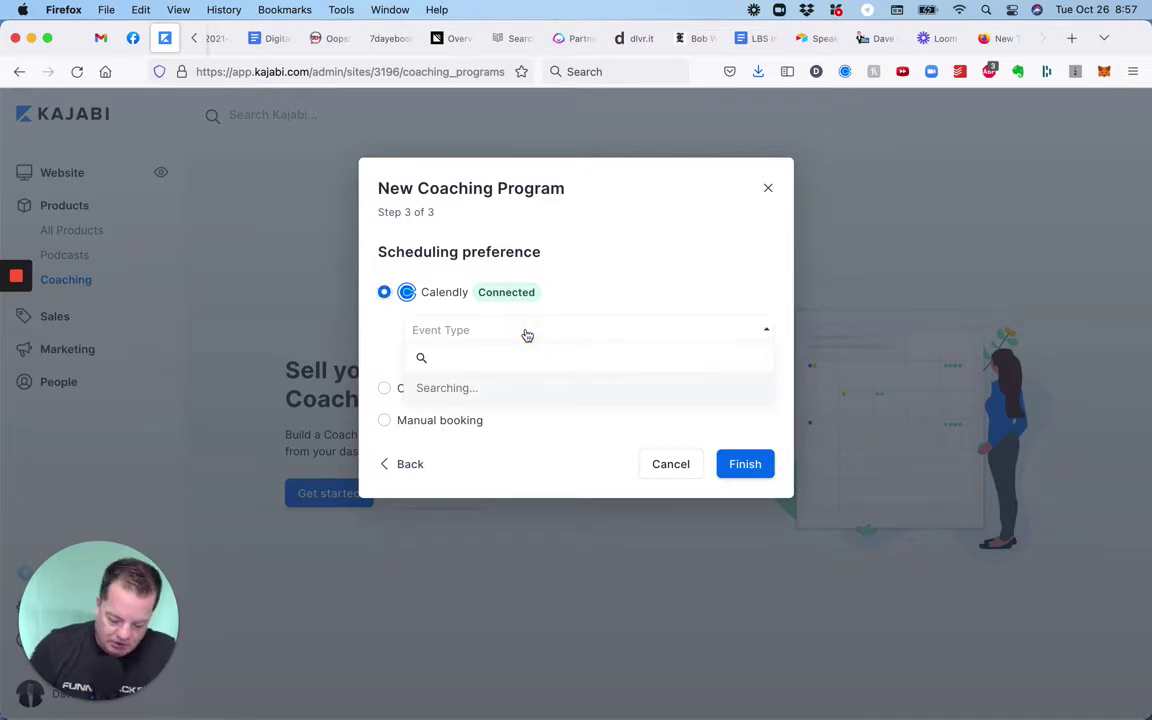
{"action": "type", "text": "coaching demo"}
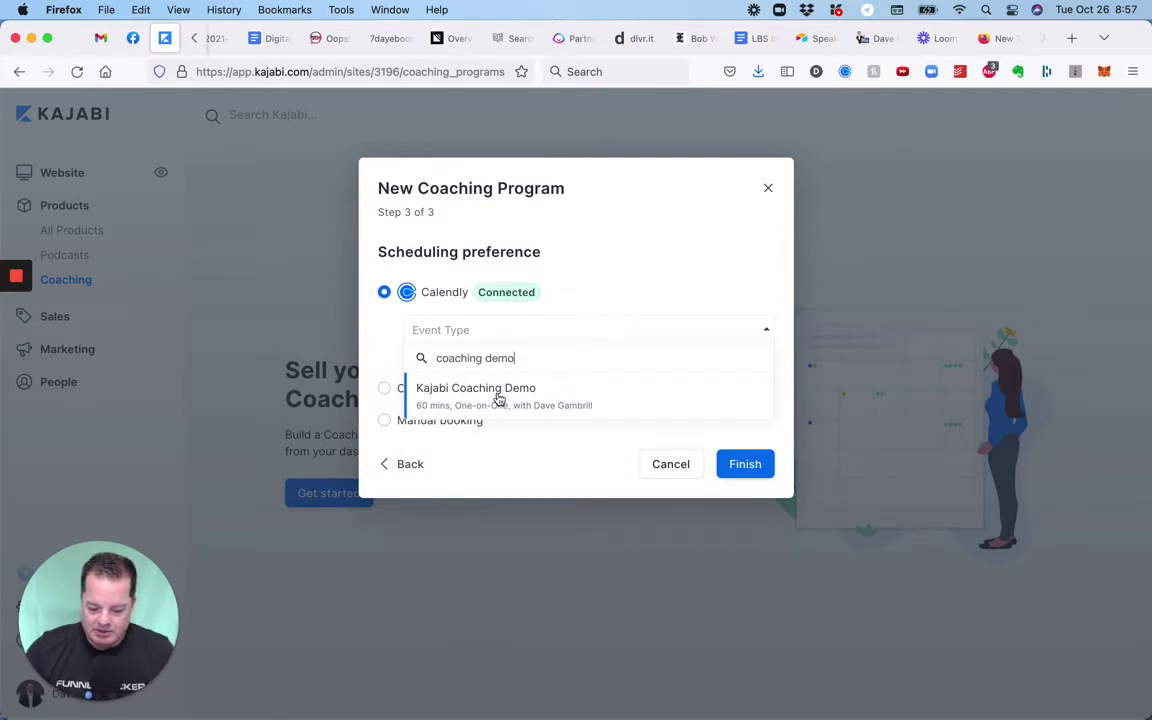
{"action": "left_click", "coordinate": [497, 395]}
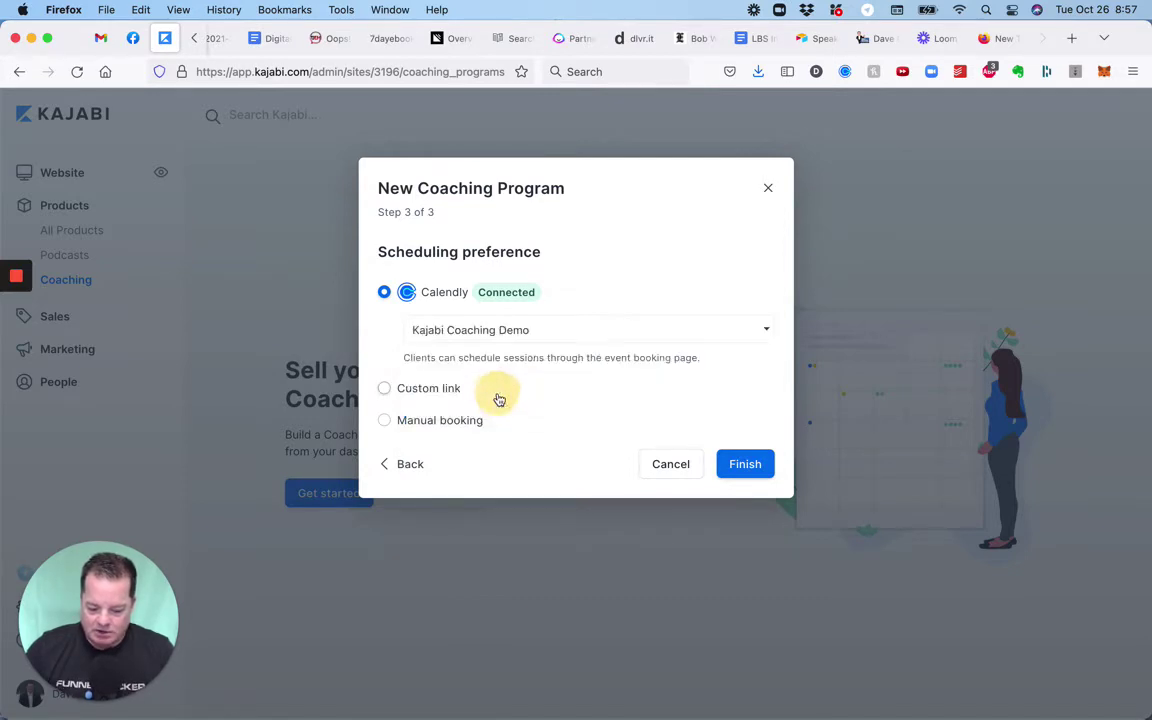
{"action": "left_click", "coordinate": [749, 466]}
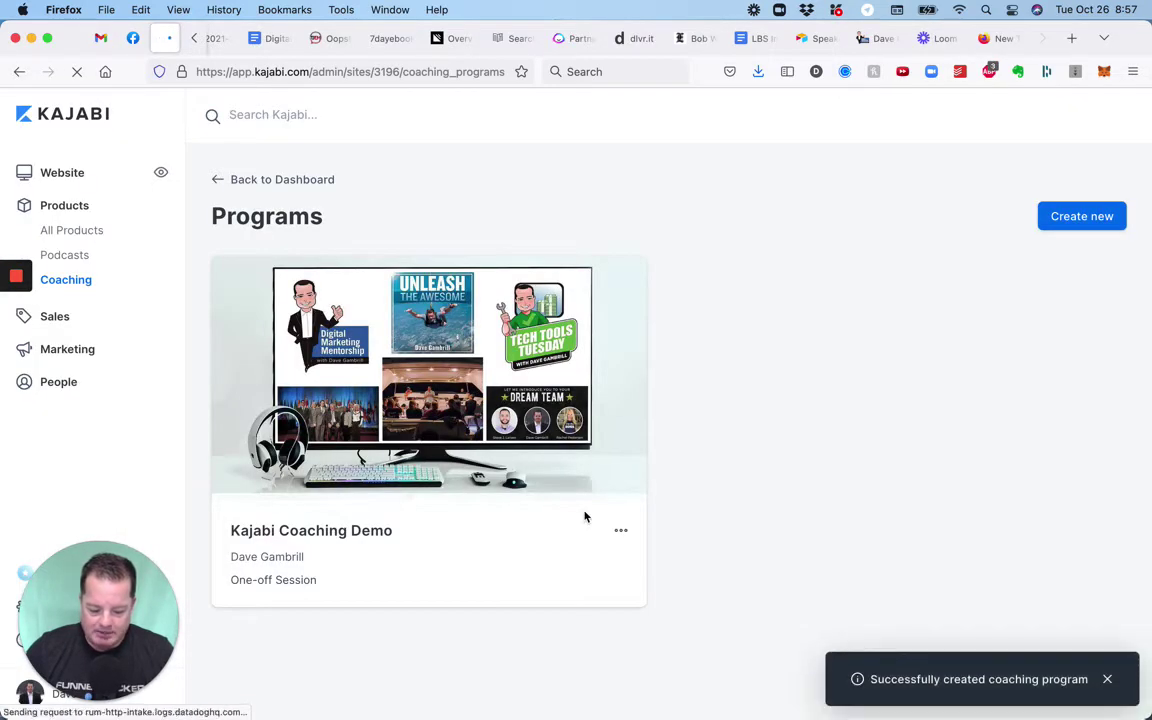
Open the Kajabi Coaching Demo program's session template, view the resource file option, and go back.
{"action": "left_click", "coordinate": [506, 422]}
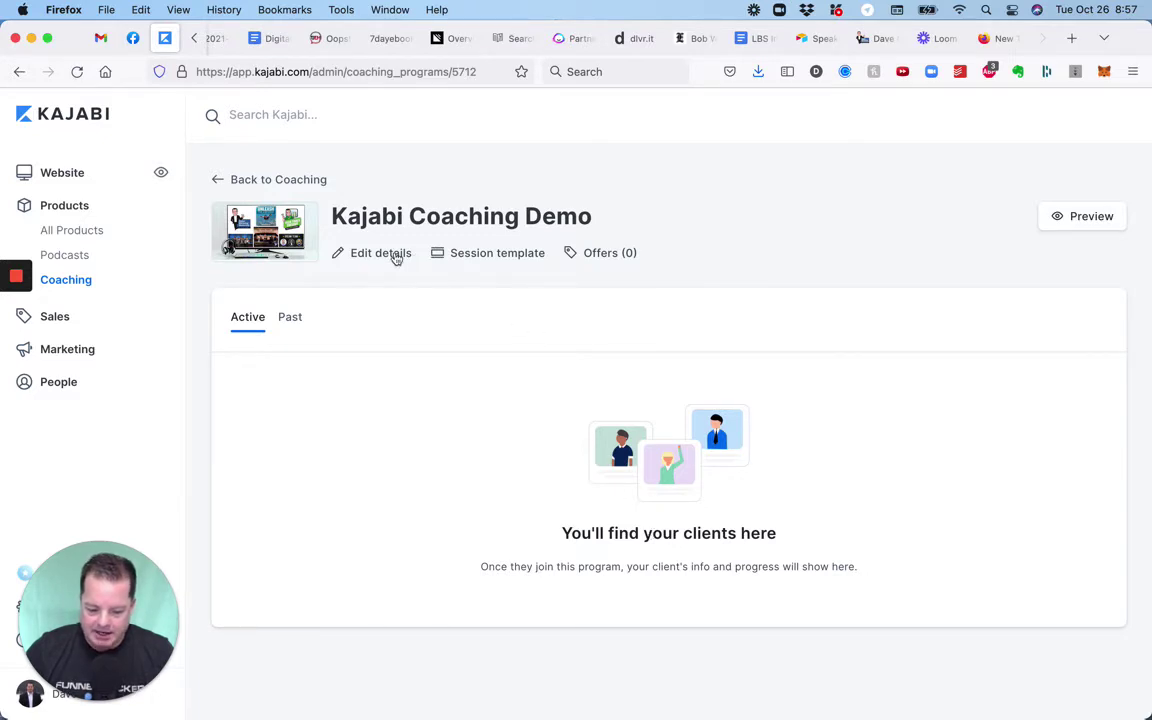
{"action": "left_click", "coordinate": [465, 263]}
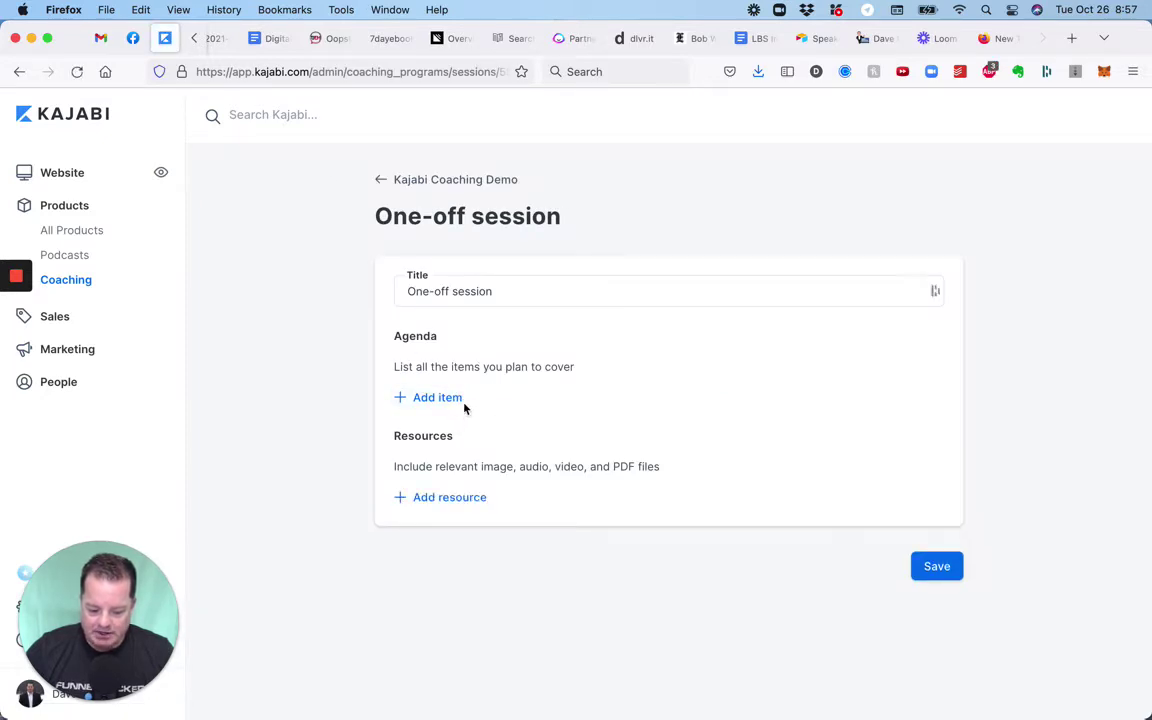
{"action": "left_click", "coordinate": [469, 509]}
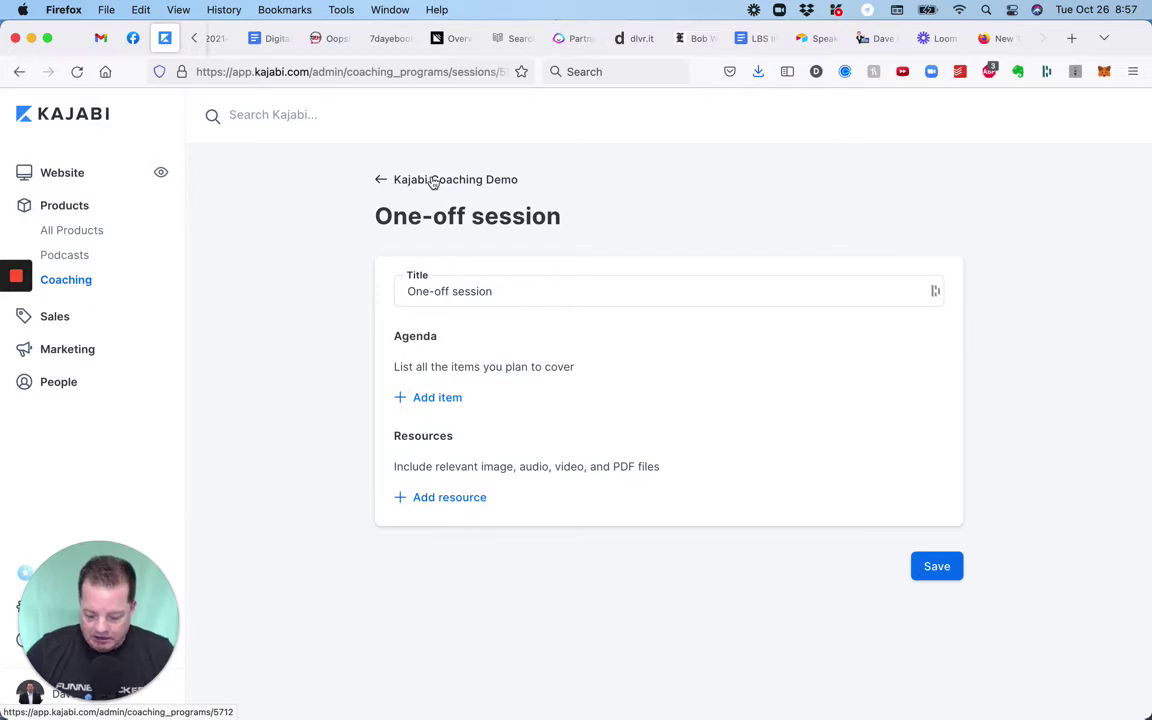
{"action": "left_click", "coordinate": [432, 181]}
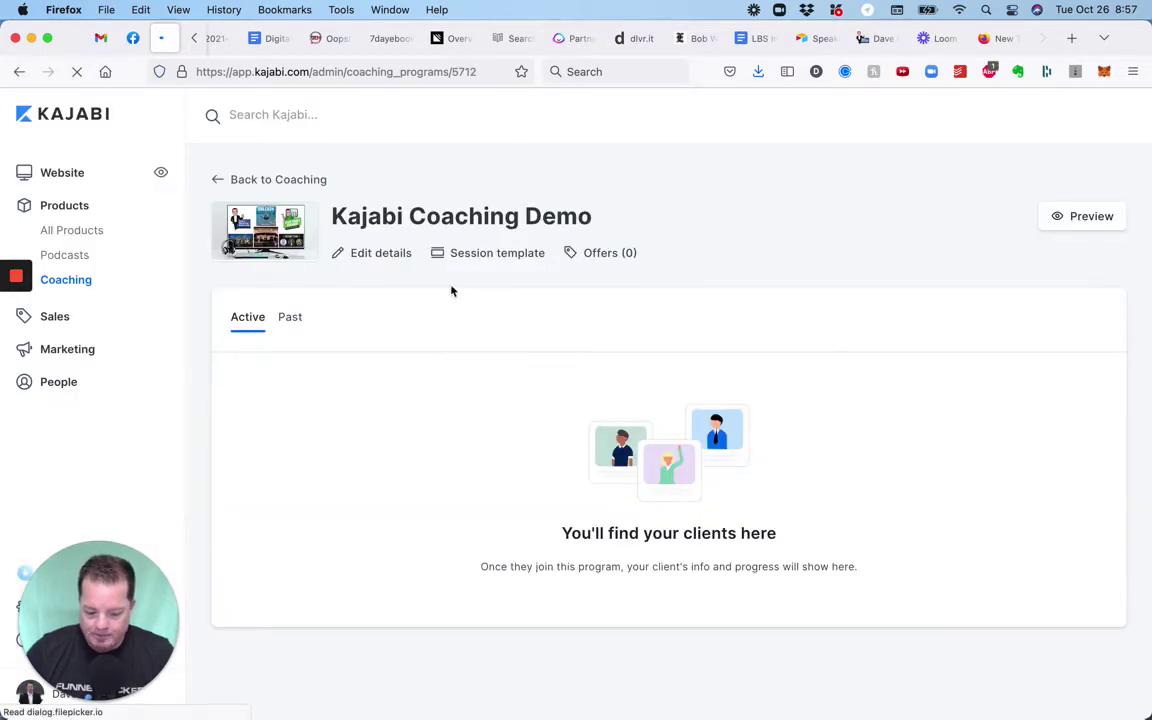
Review Program details, Scheduling and Page customization, then return to the program overview.
{"action": "left_click", "coordinate": [364, 264]}
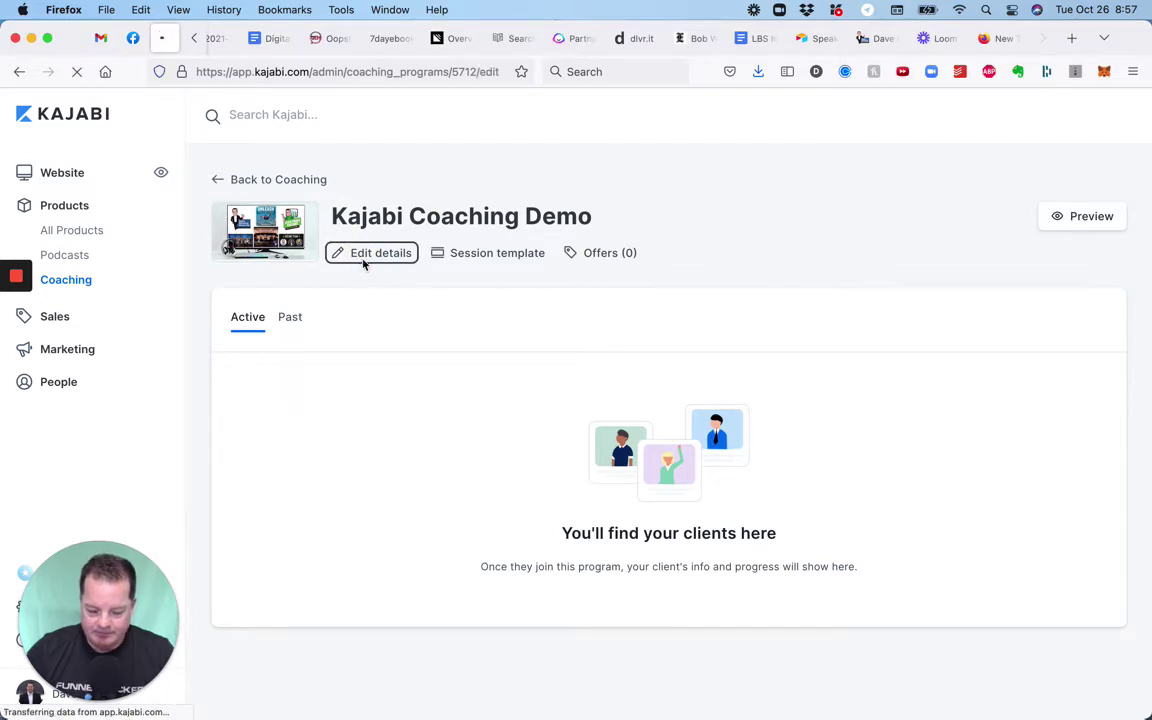
{"action": "scroll", "coordinate": [534, 404], "scroll_direction": "down", "scroll_amount": 3}
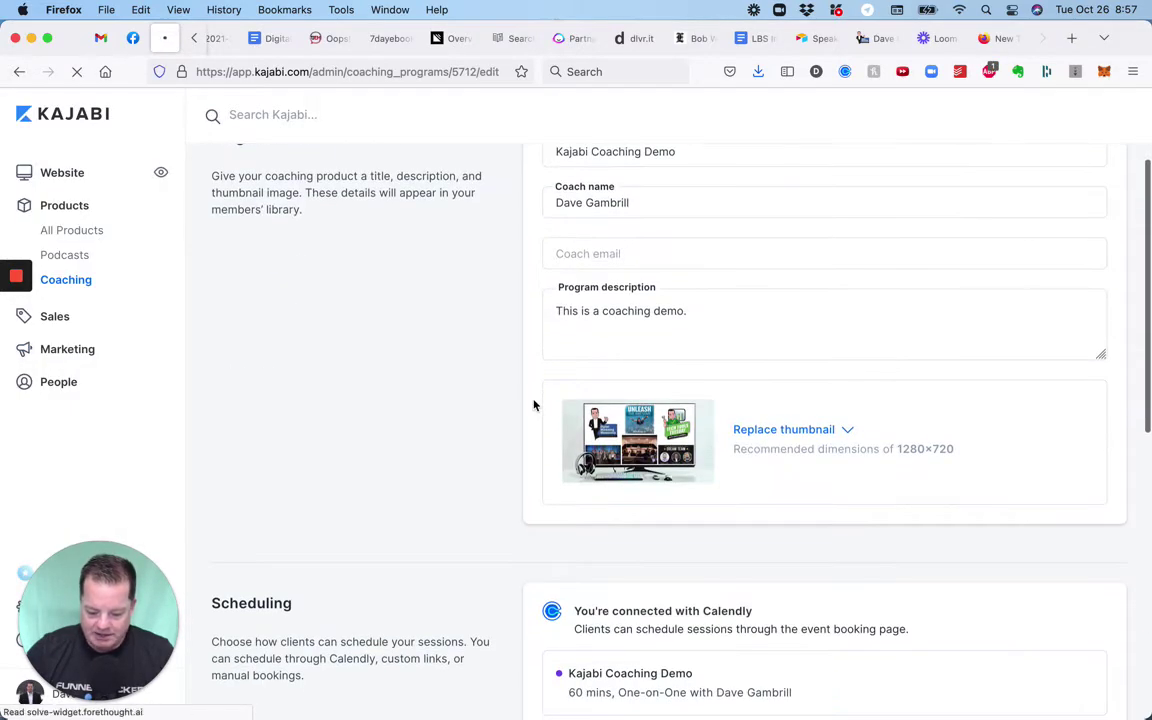
{"action": "scroll", "coordinate": [534, 404], "scroll_direction": "down", "scroll_amount": 3}
{"action": "scroll", "coordinate": [630, 460], "scroll_direction": "down", "scroll_amount": 7}
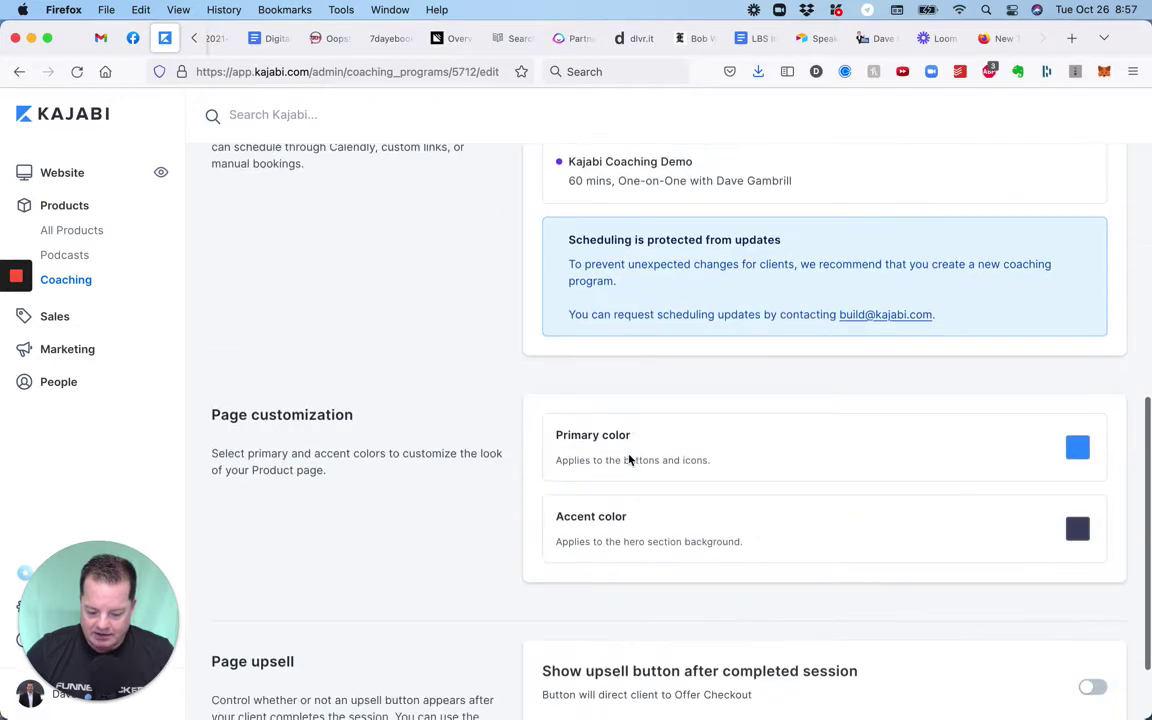
{"action": "scroll", "coordinate": [630, 460], "scroll_direction": "down", "scroll_amount": 2}
{"action": "scroll", "coordinate": [628, 456], "scroll_direction": "up", "scroll_amount": 15}
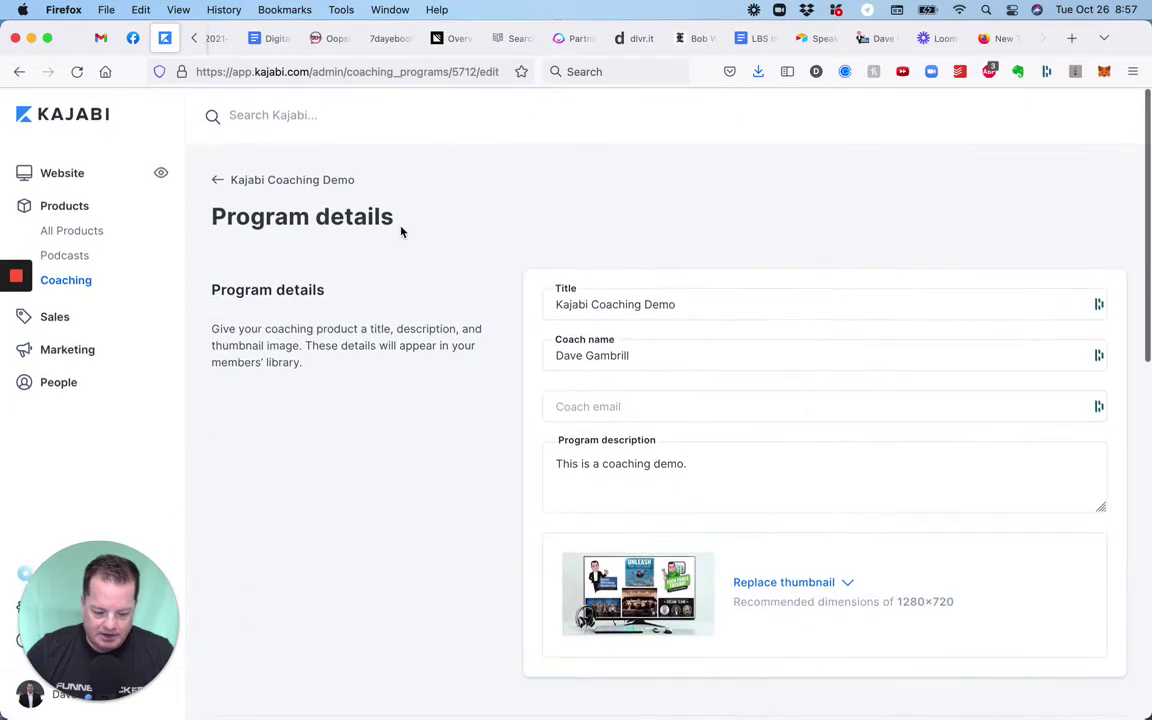
{"action": "left_click", "coordinate": [330, 181]}
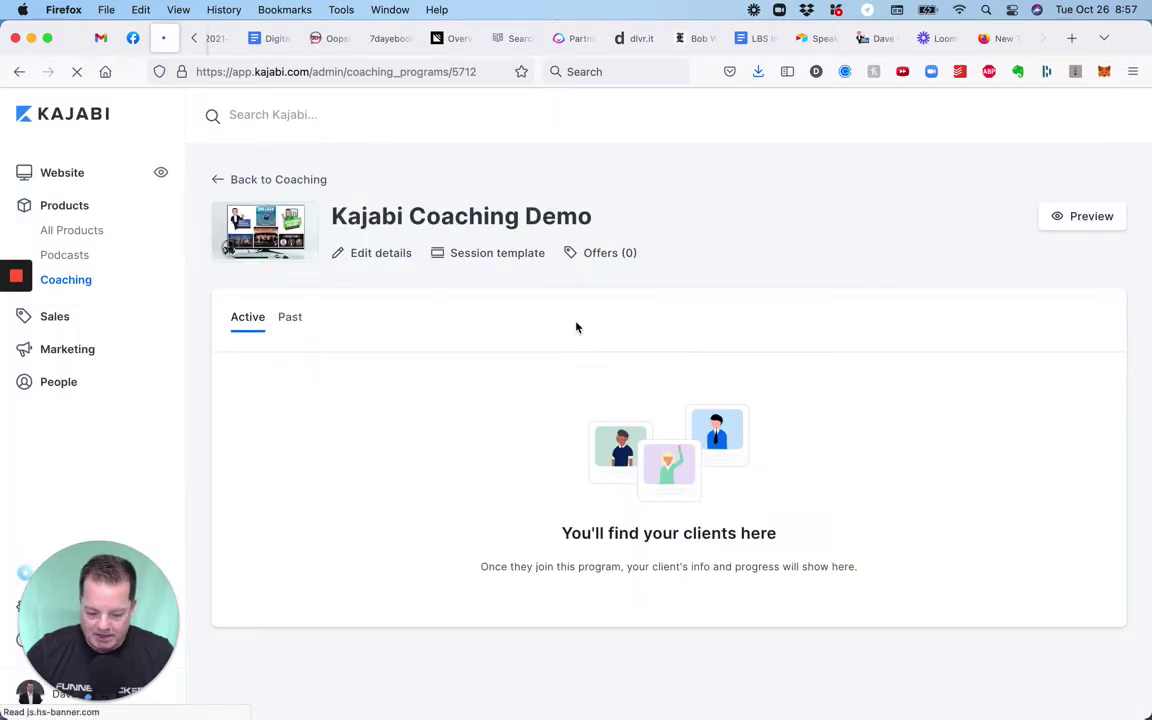
Create a new offer titled 'Coaching Demo 2' priced at 0.00 USD and save it.
{"action": "left_click", "coordinate": [619, 257]}
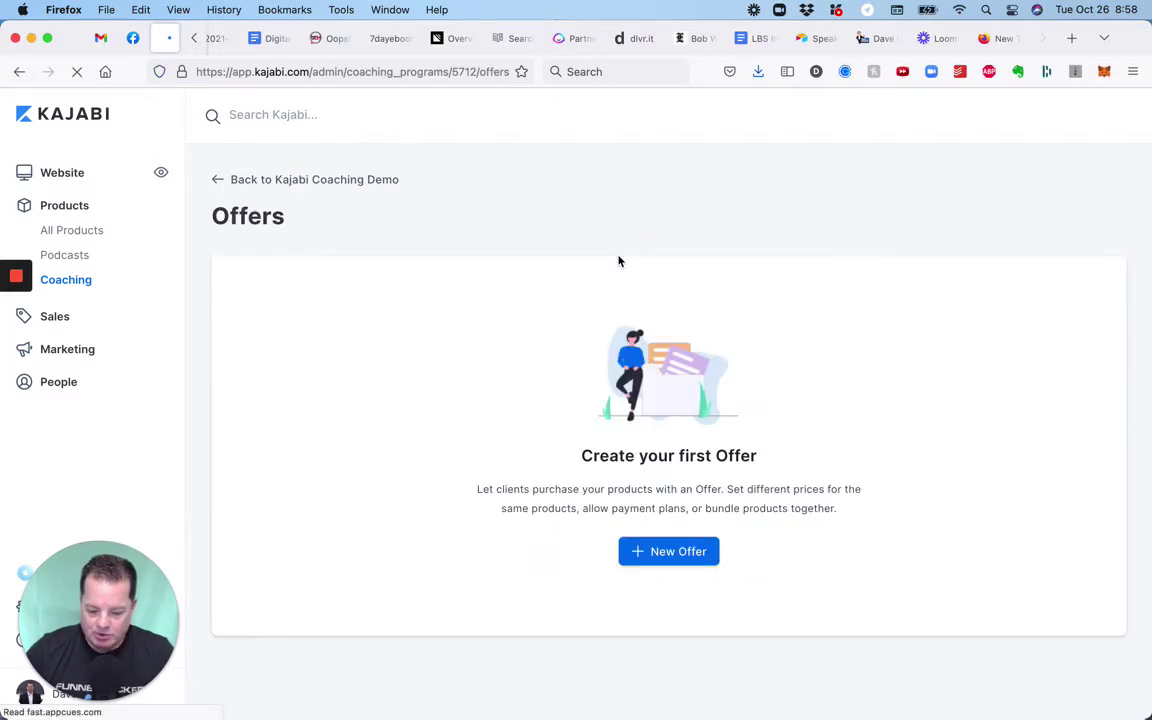
{"action": "left_click", "coordinate": [661, 565]}
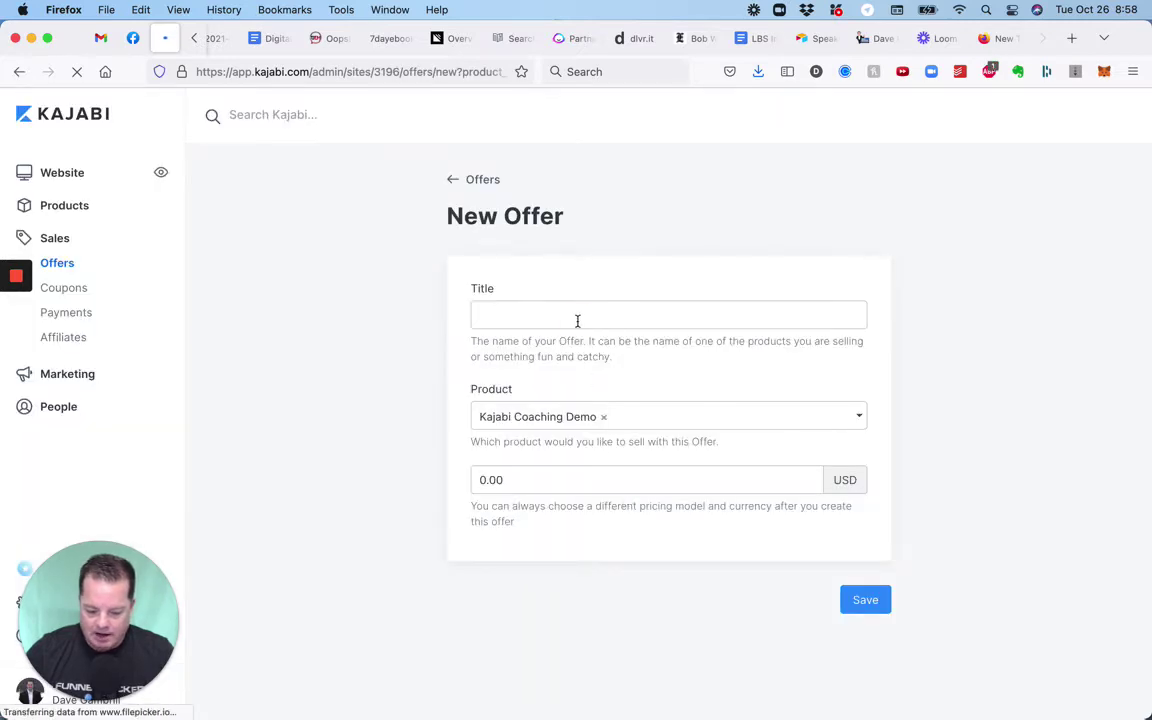
{"action": "left_click", "coordinate": [577, 320]}
{"action": "type", "text": "Coaching d"}
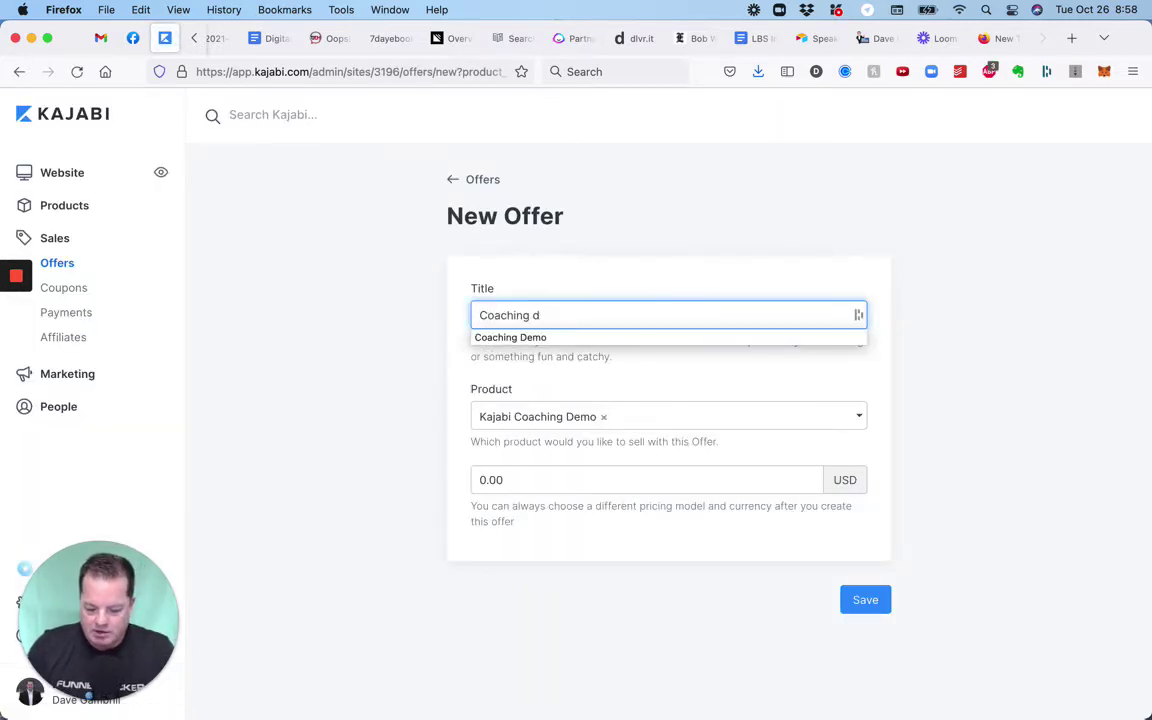
{"action": "type", "text": "emo"}
{"action": "key", "text": "BackSpace"}
{"action": "key", "text": "BackSpace"}
{"action": "key", "text": "BackSpace"}
{"action": "key", "text": "BackSpace"}
{"action": "type", "text": "Demo"}
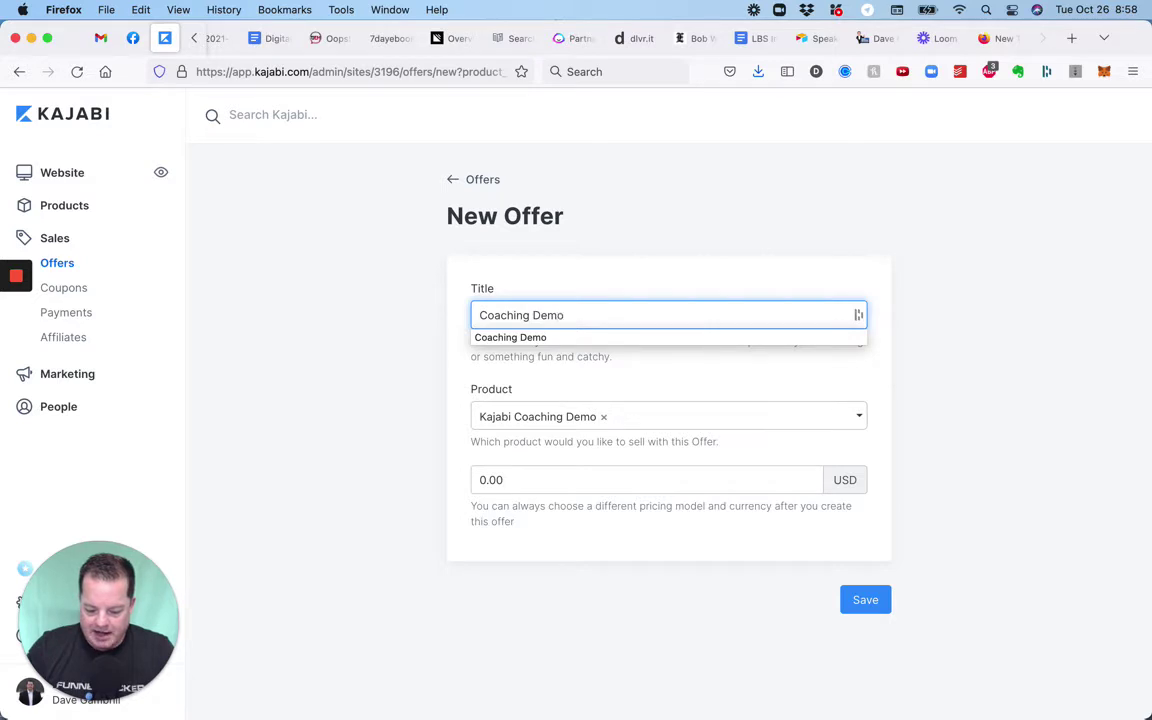
{"action": "type", "text": " 2"}
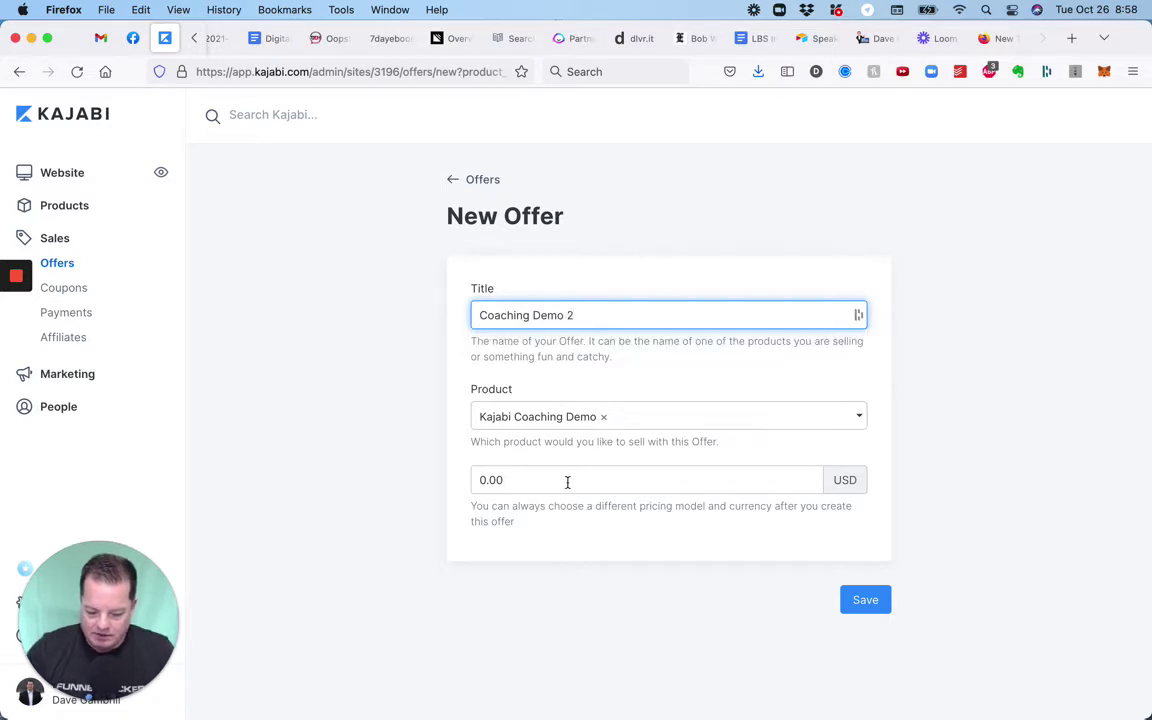
{"action": "left_click", "coordinate": [567, 482]}
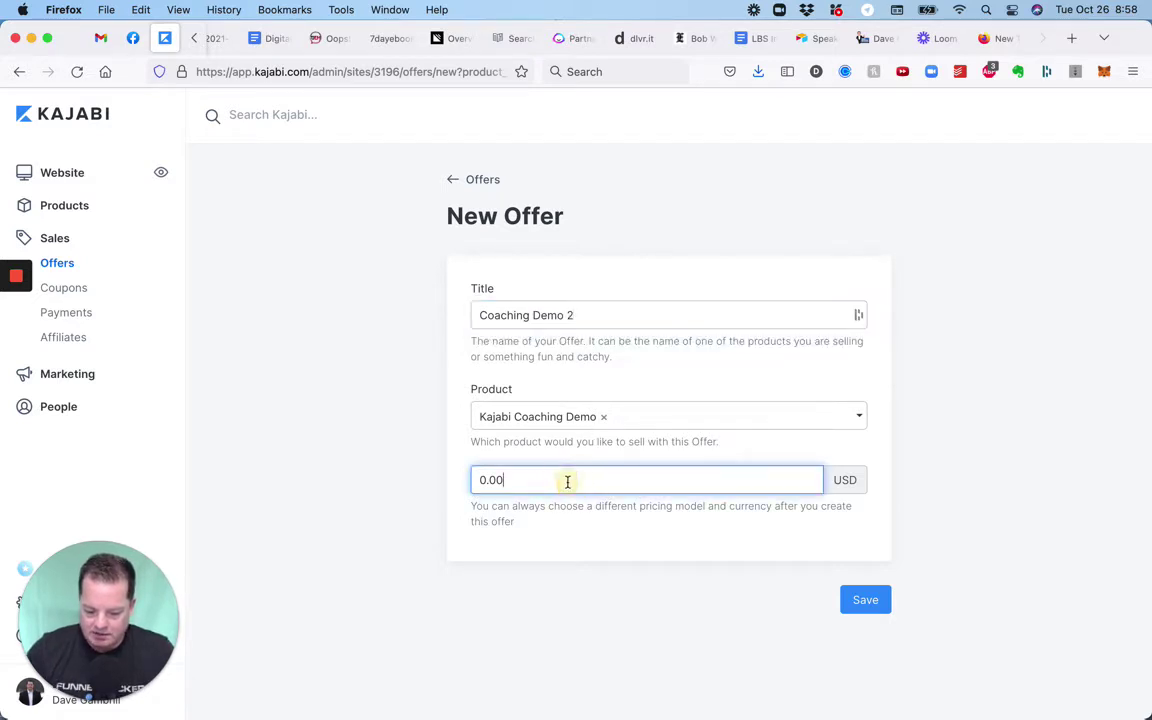
{"action": "left_click", "coordinate": [870, 601]}
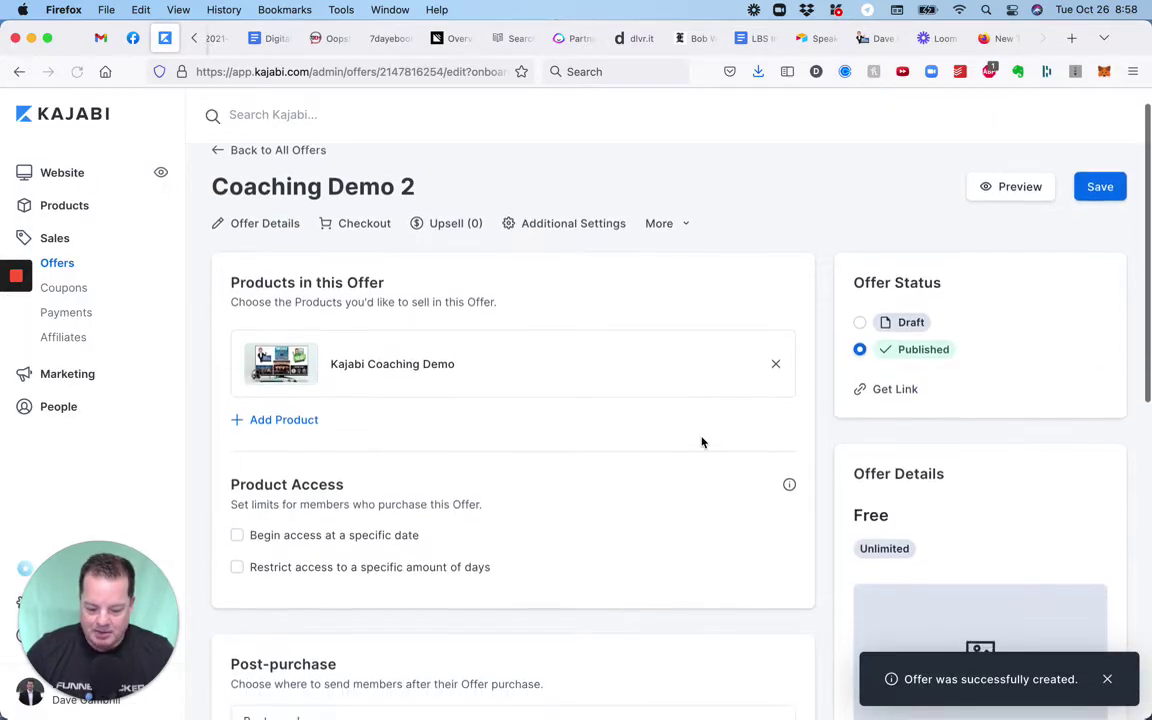
{"action": "scroll", "coordinate": [702, 443], "scroll_direction": "down", "scroll_amount": 1}
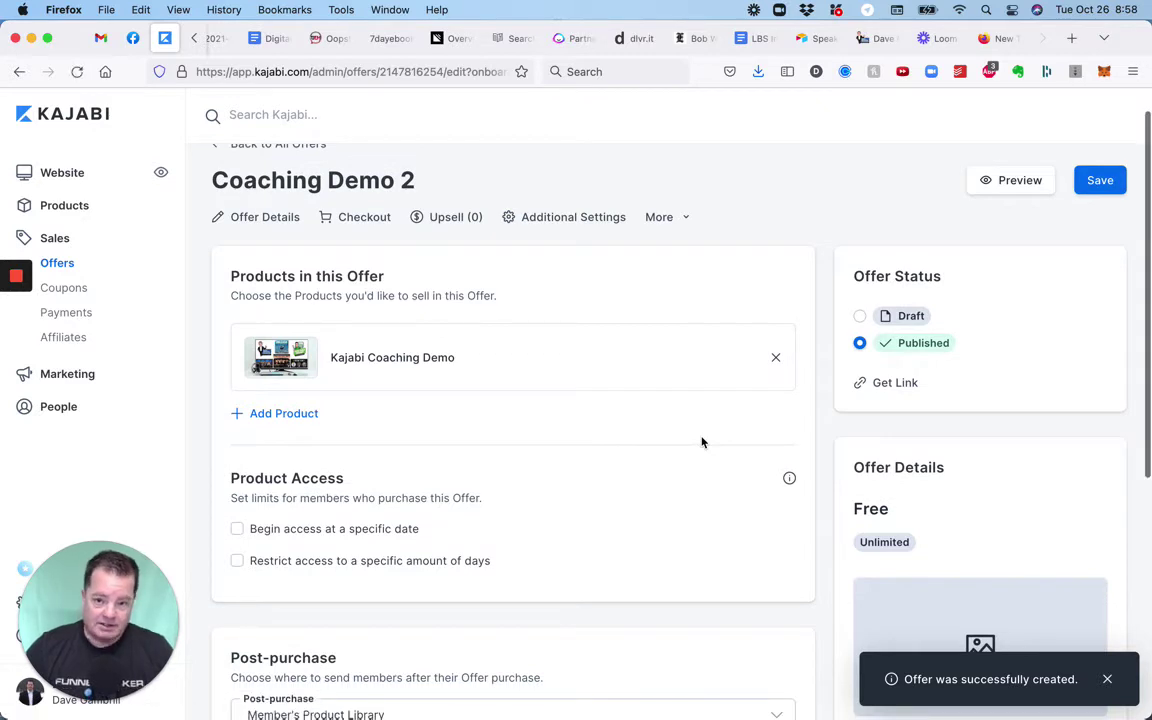
{"action": "scroll", "coordinate": [702, 443], "scroll_direction": "down", "scroll_amount": 1}
{"action": "scroll", "coordinate": [702, 443], "scroll_direction": "up", "scroll_amount": 2}
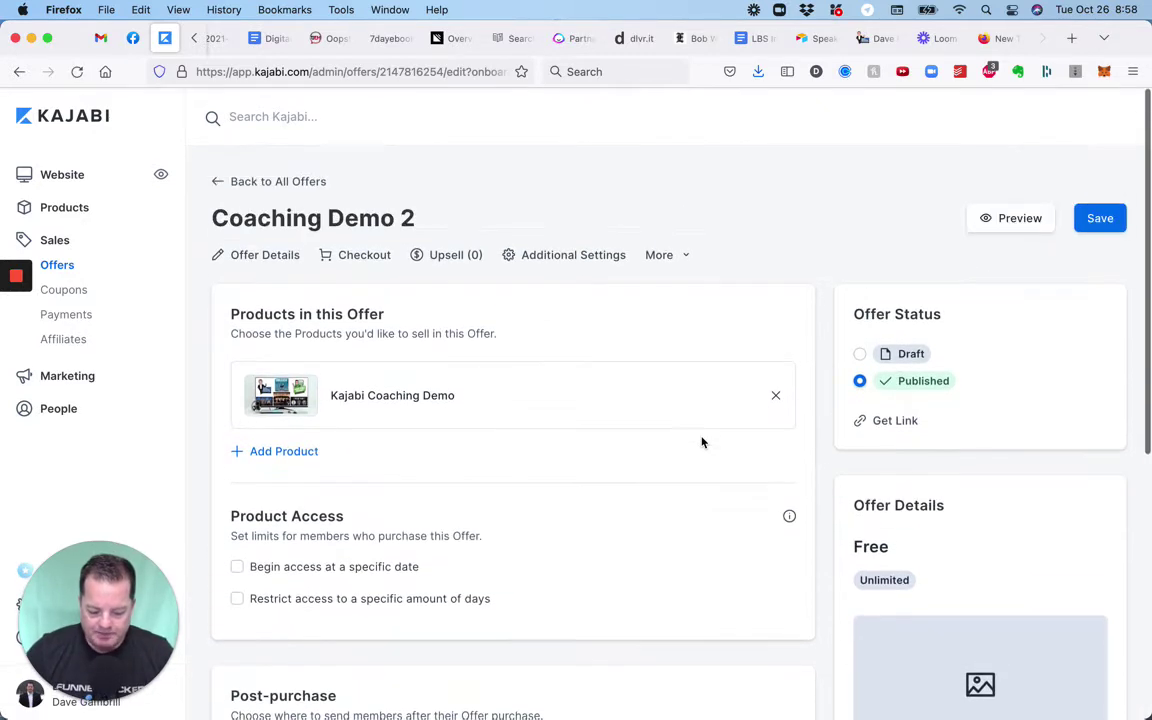
{"action": "scroll", "coordinate": [702, 443], "scroll_direction": "down", "scroll_amount": 1}
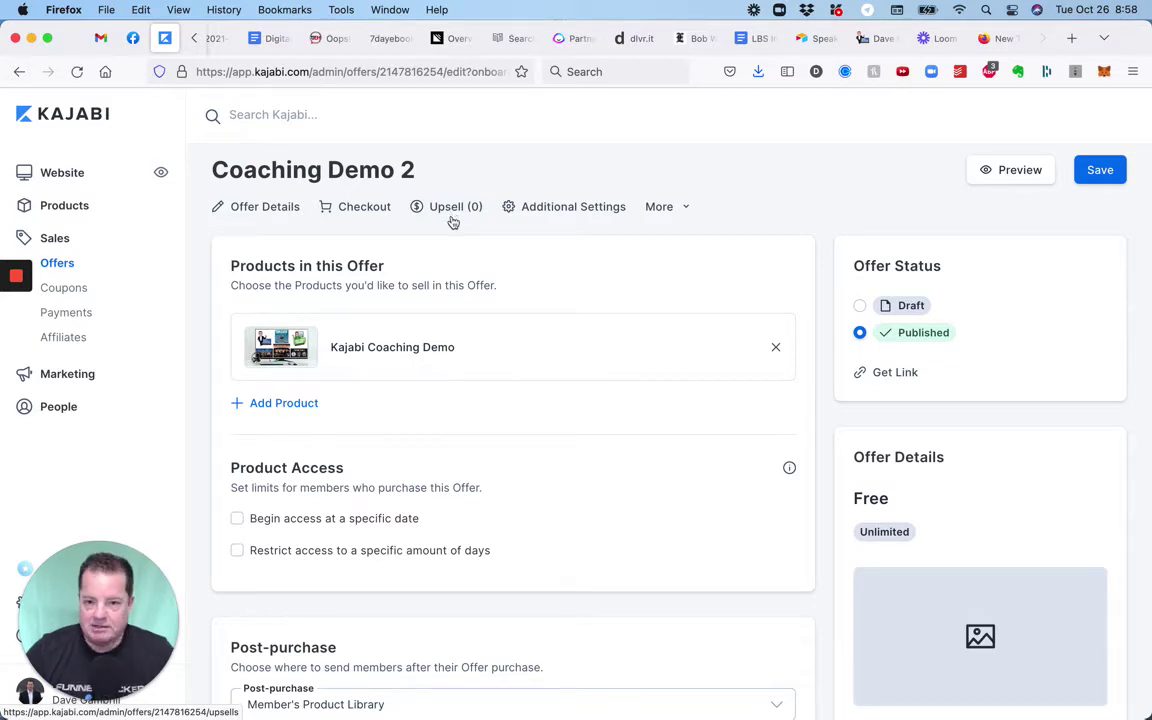
{"action": "scroll", "coordinate": [465, 302], "scroll_direction": "down", "scroll_amount": 1}
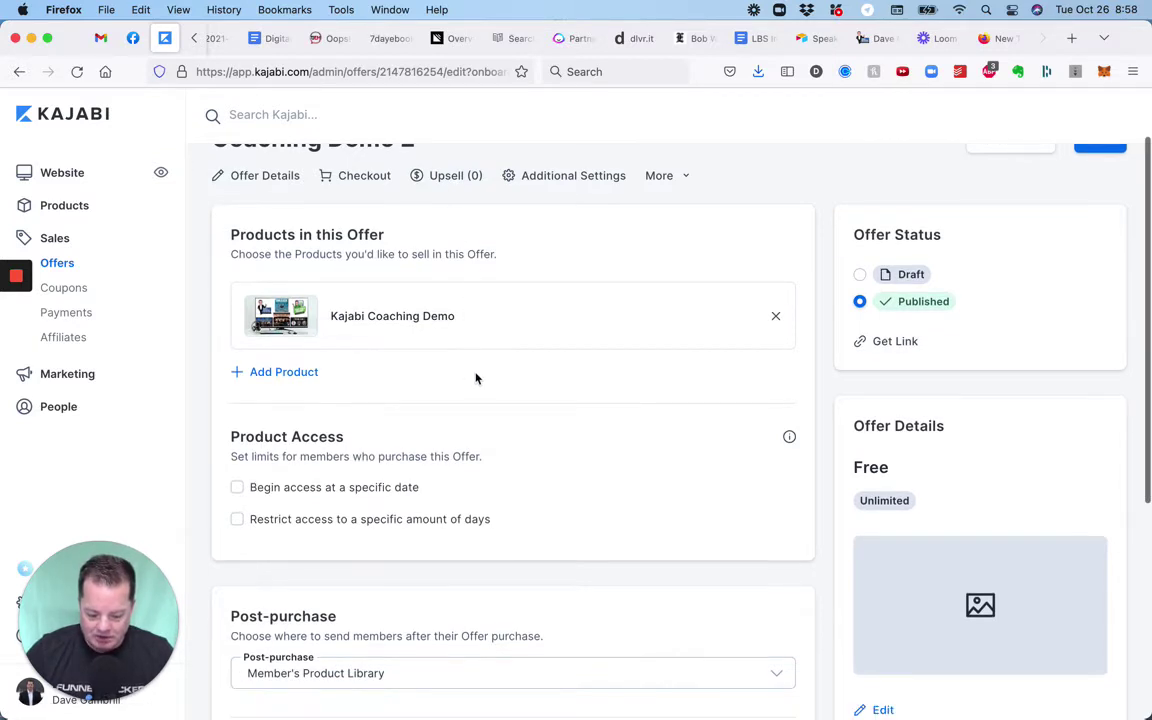
{"action": "scroll", "coordinate": [476, 378], "scroll_direction": "down", "scroll_amount": 5}
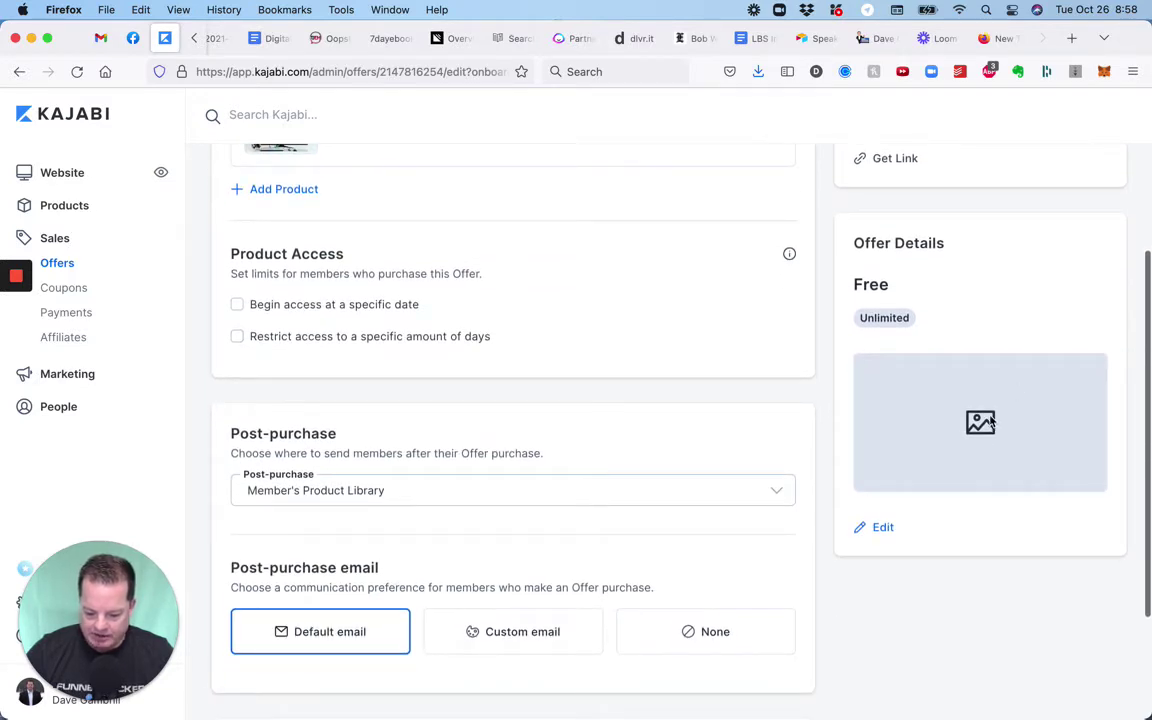
{"action": "scroll", "coordinate": [726, 490], "scroll_direction": "down", "scroll_amount": 2}
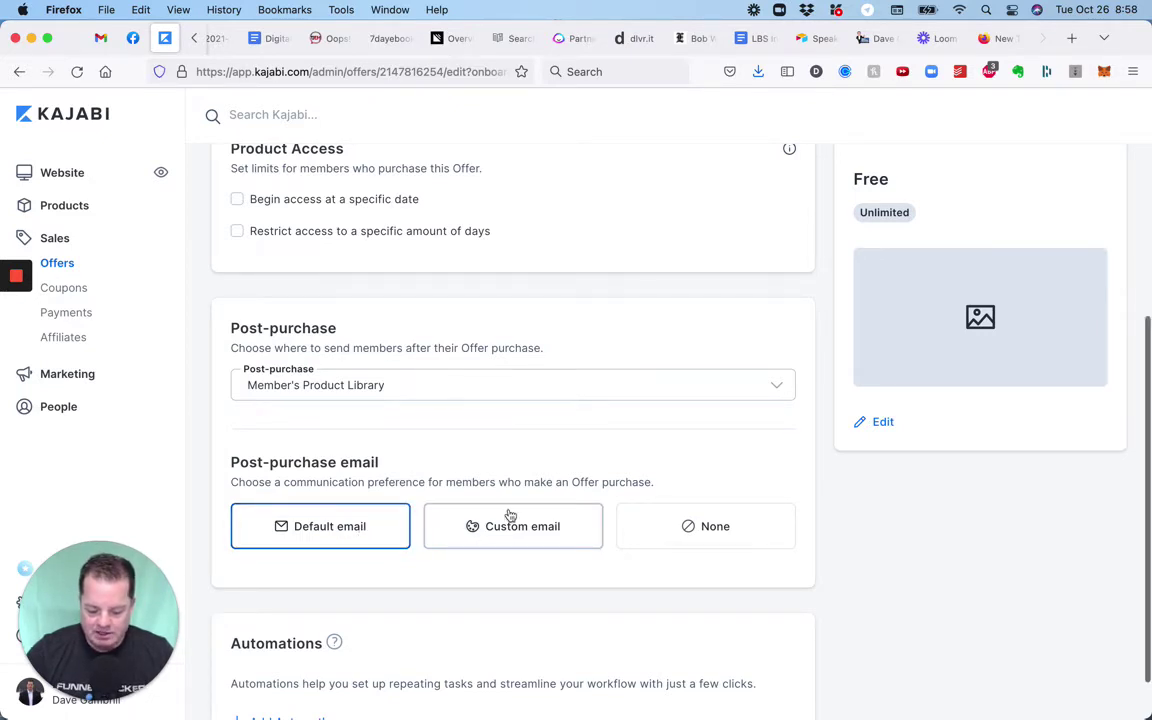
{"action": "scroll", "coordinate": [510, 510], "scroll_direction": "down", "scroll_amount": 1}
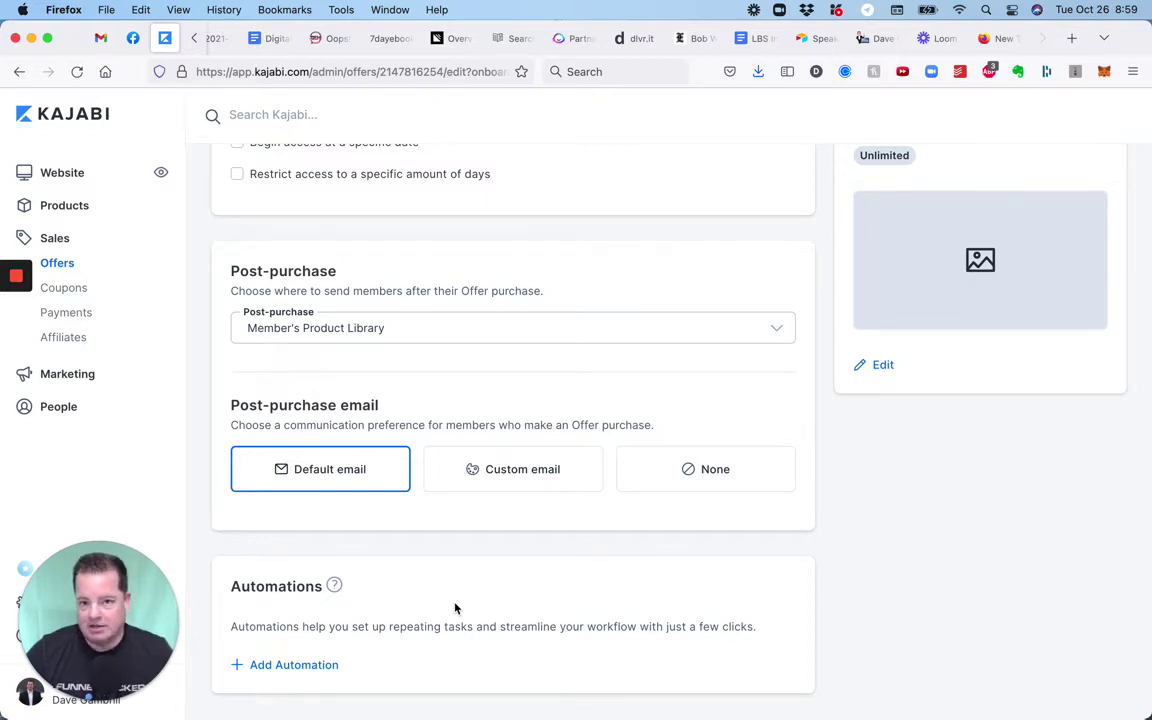
{"action": "scroll", "coordinate": [455, 607], "scroll_direction": "up", "scroll_amount": 7}
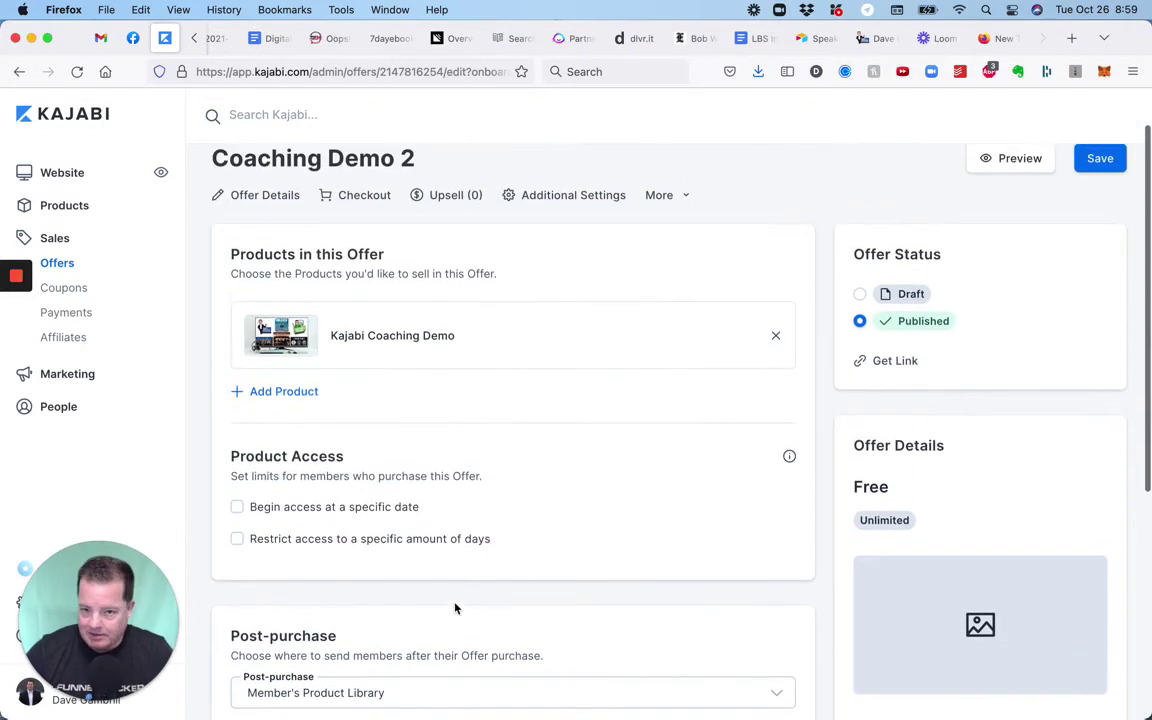
{"action": "scroll", "coordinate": [455, 607], "scroll_direction": "up", "scroll_amount": 2}
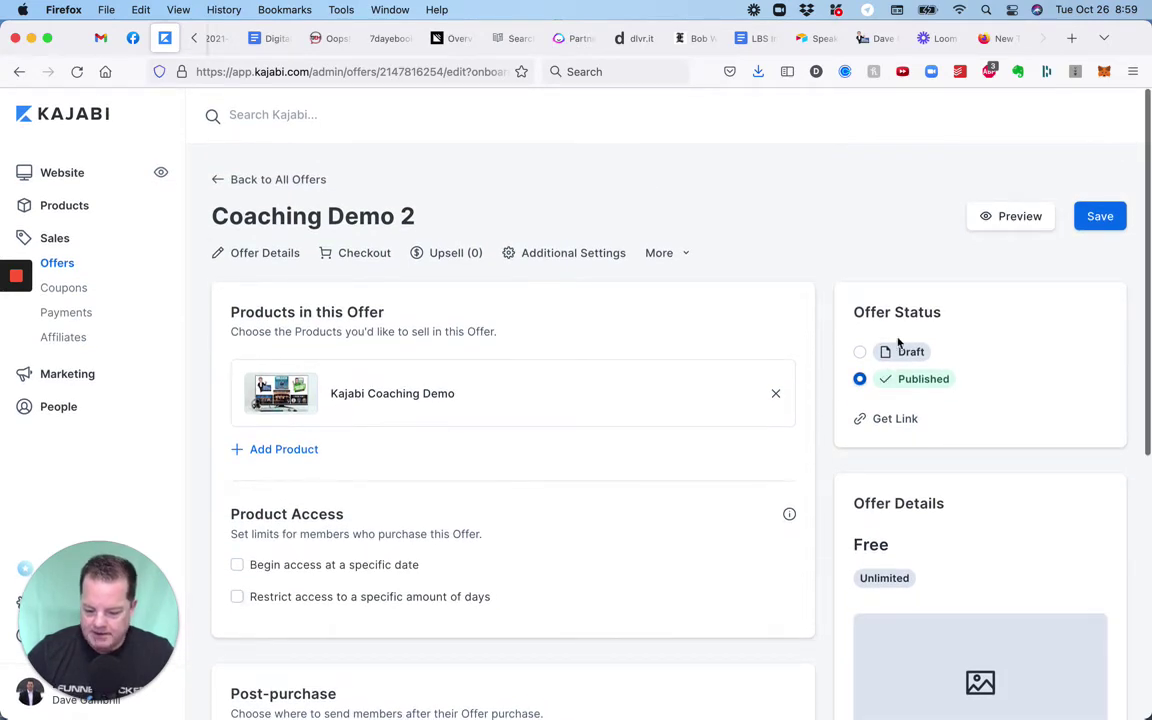
Copy the Coaching Demo 2 purchase link and load it in the new browser tab.
{"action": "left_click", "coordinate": [877, 422]}
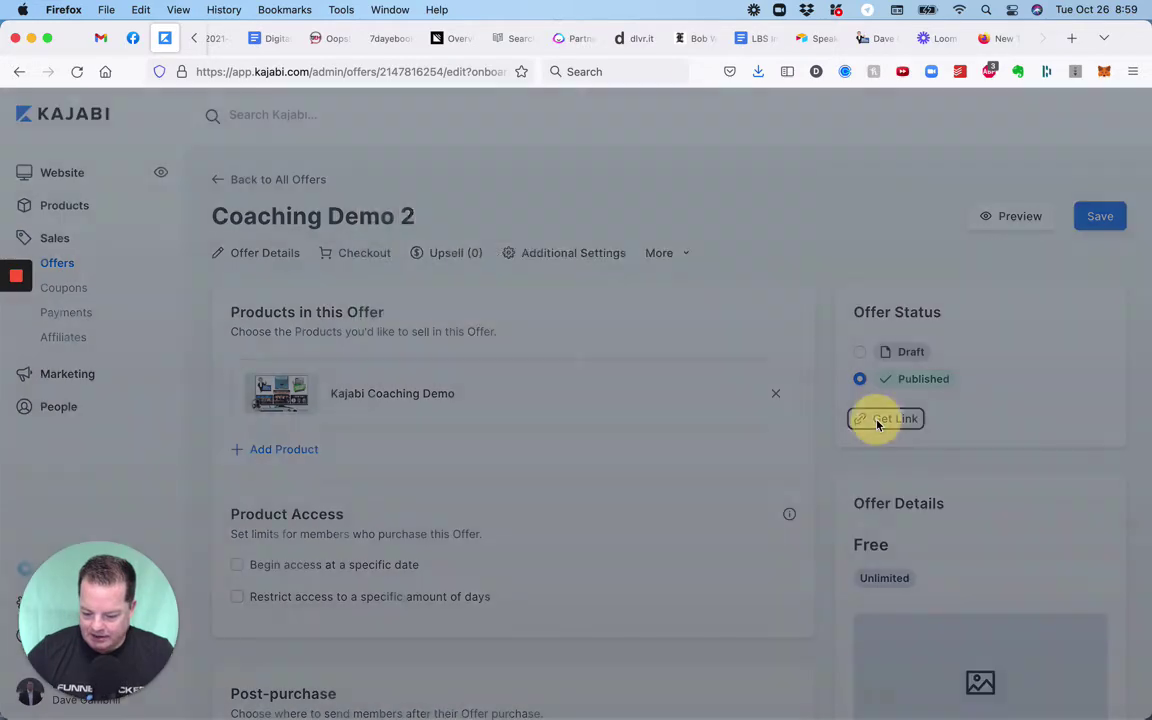
{"action": "left_click", "coordinate": [685, 260]}
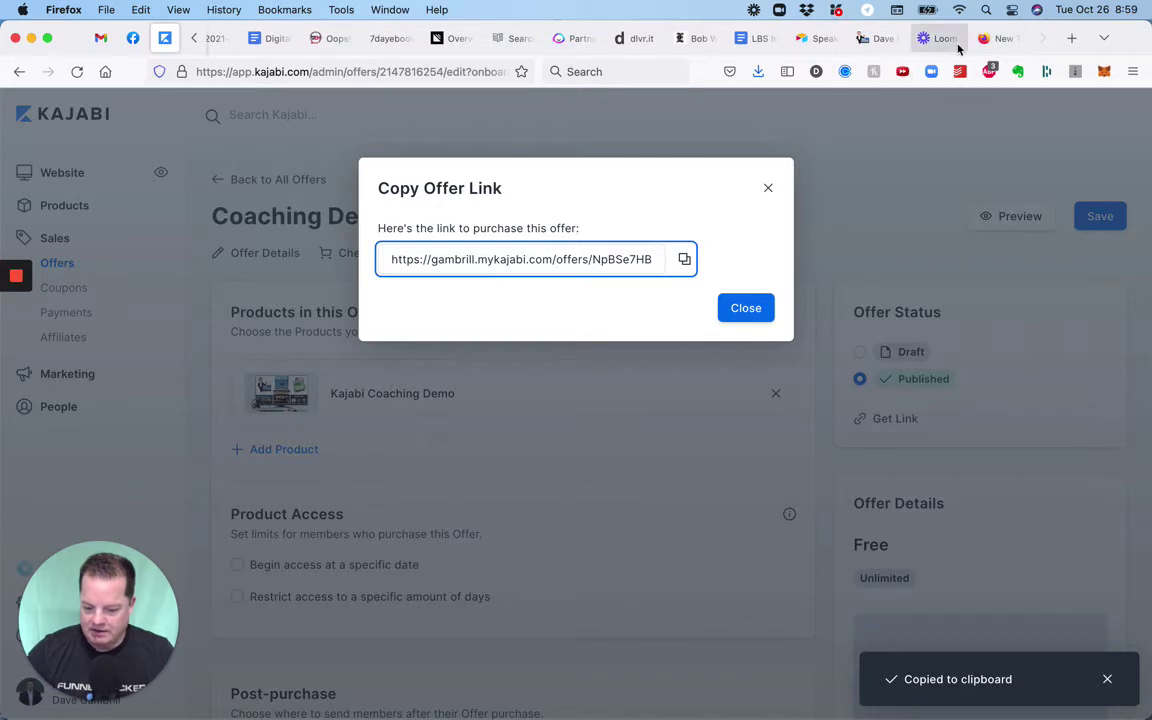
{"action": "left_click", "coordinate": [994, 38]}
{"action": "left_click", "coordinate": [315, 74]}
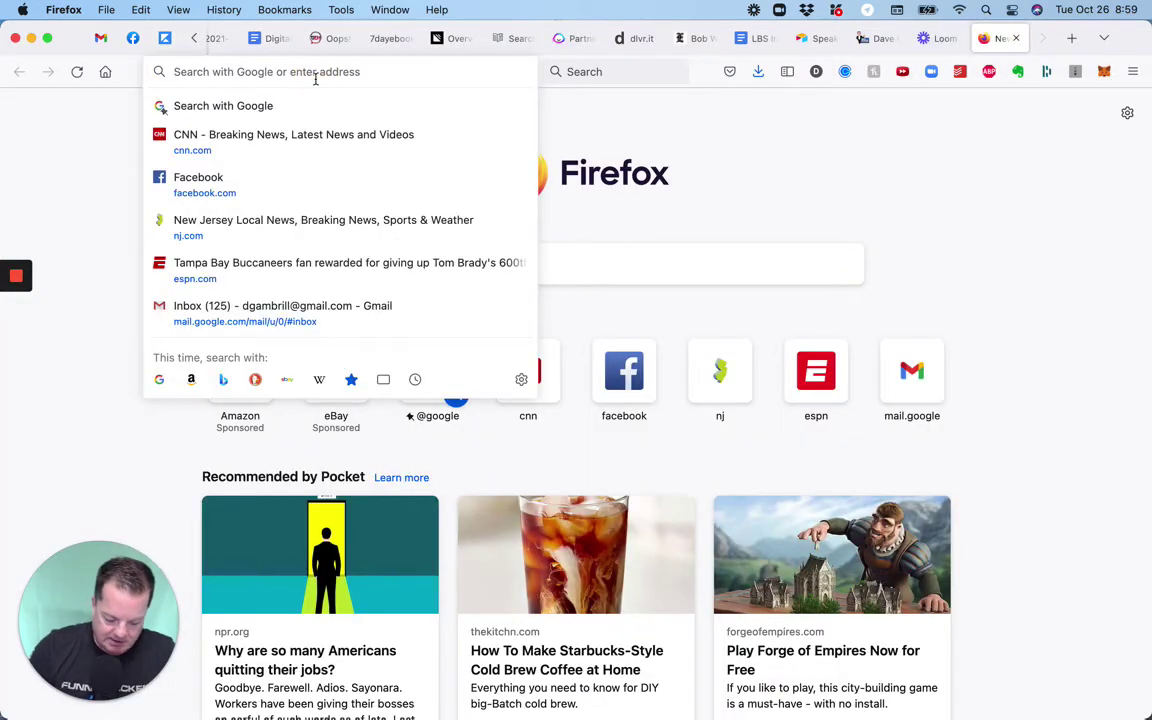
{"action": "key", "text": "super+v"}
{"action": "key", "text": "Return"}
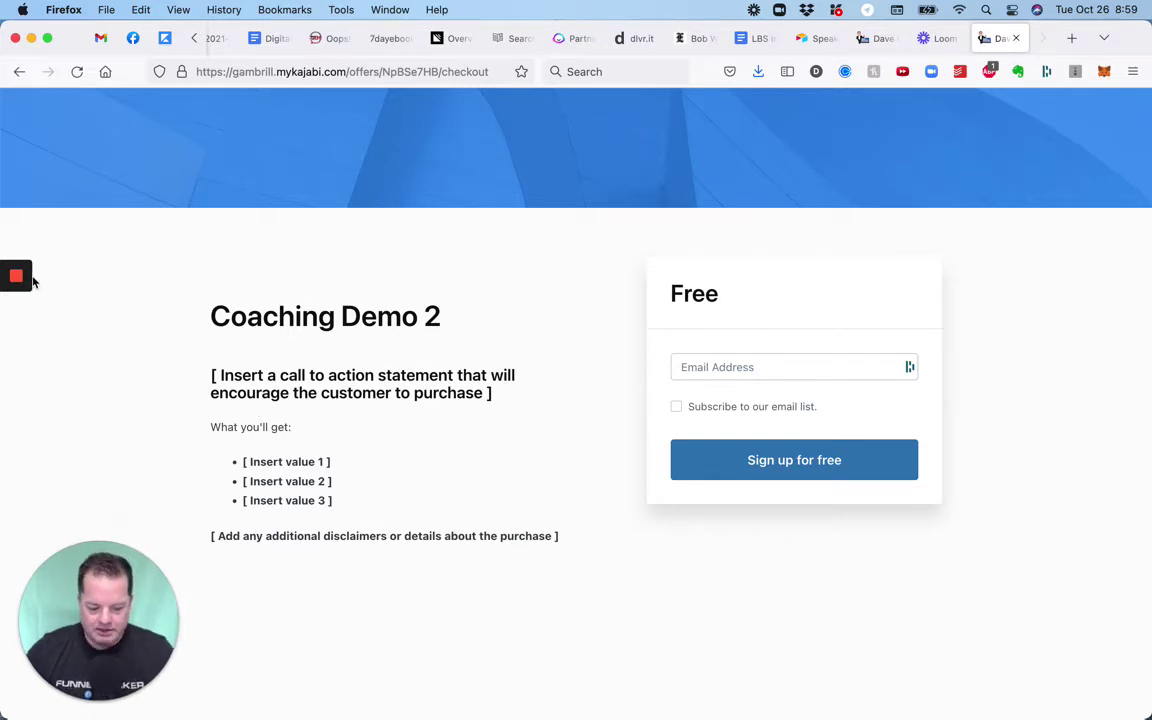
Open a new private Firefox window for the Coaching Demo 2 checkout page.
{"action": "mouse_move", "coordinate": [30, 280]}
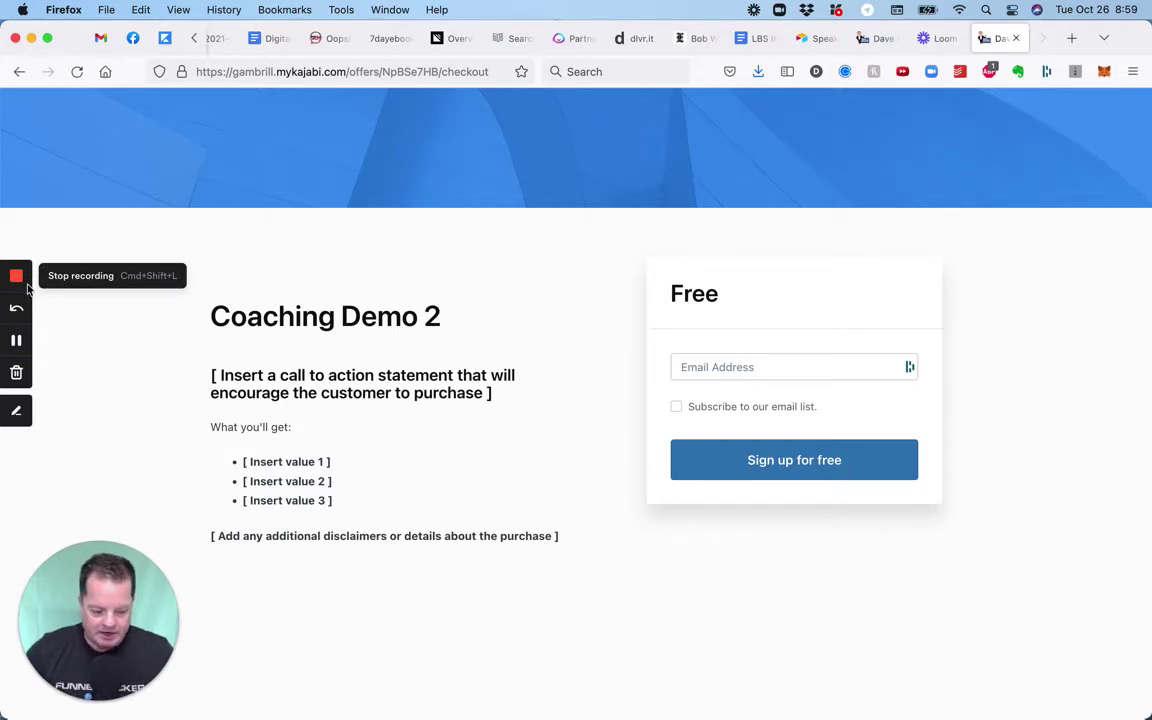
{"action": "left_click", "coordinate": [16, 339]}
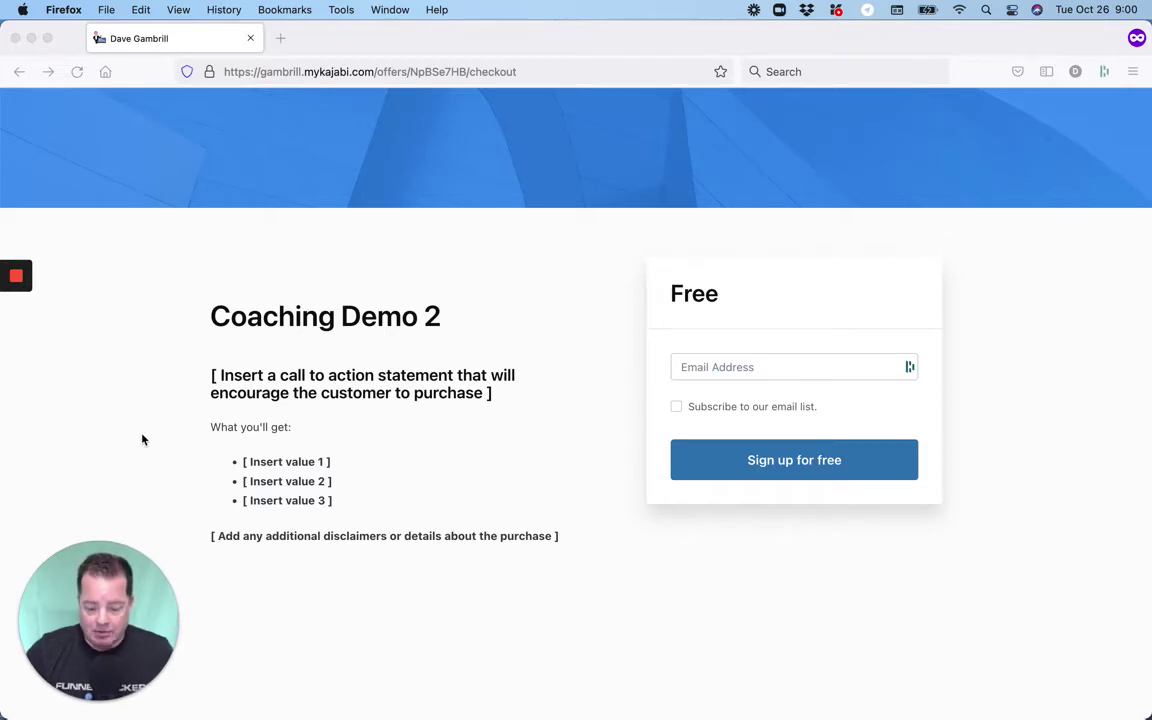
Enter a test e-mail address, subscribe to the list, and sign up for free.
{"action": "left_click", "coordinate": [727, 365]}
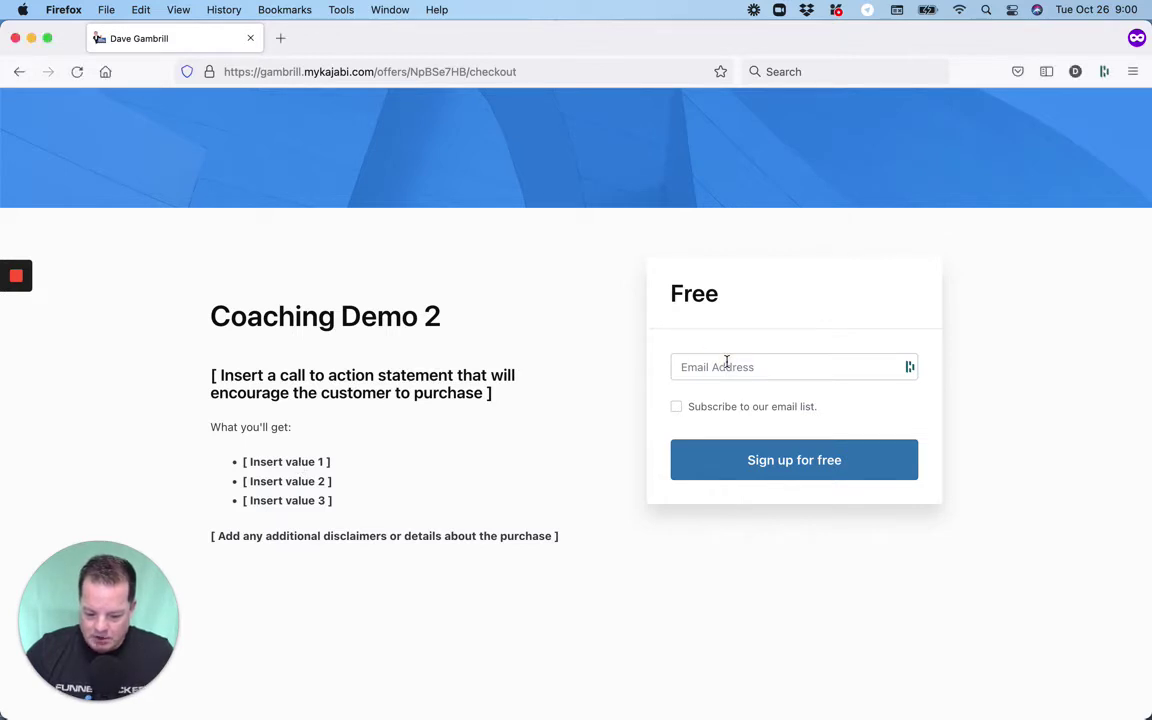
{"action": "left_click", "coordinate": [727, 365]}
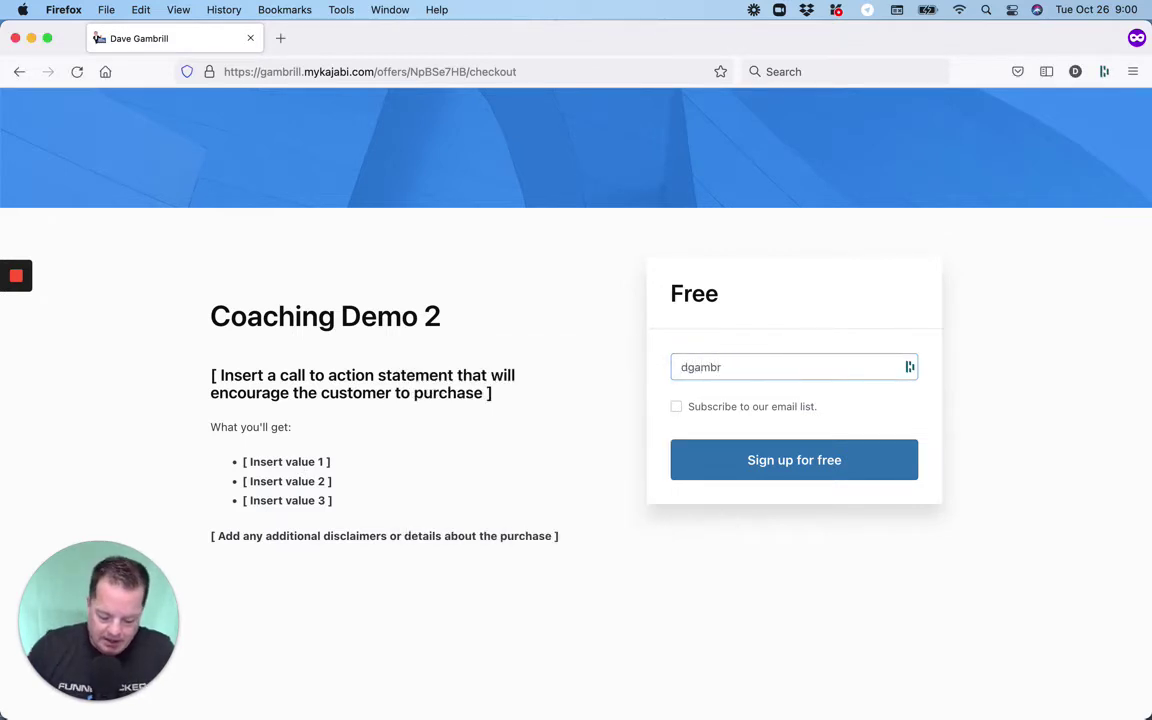
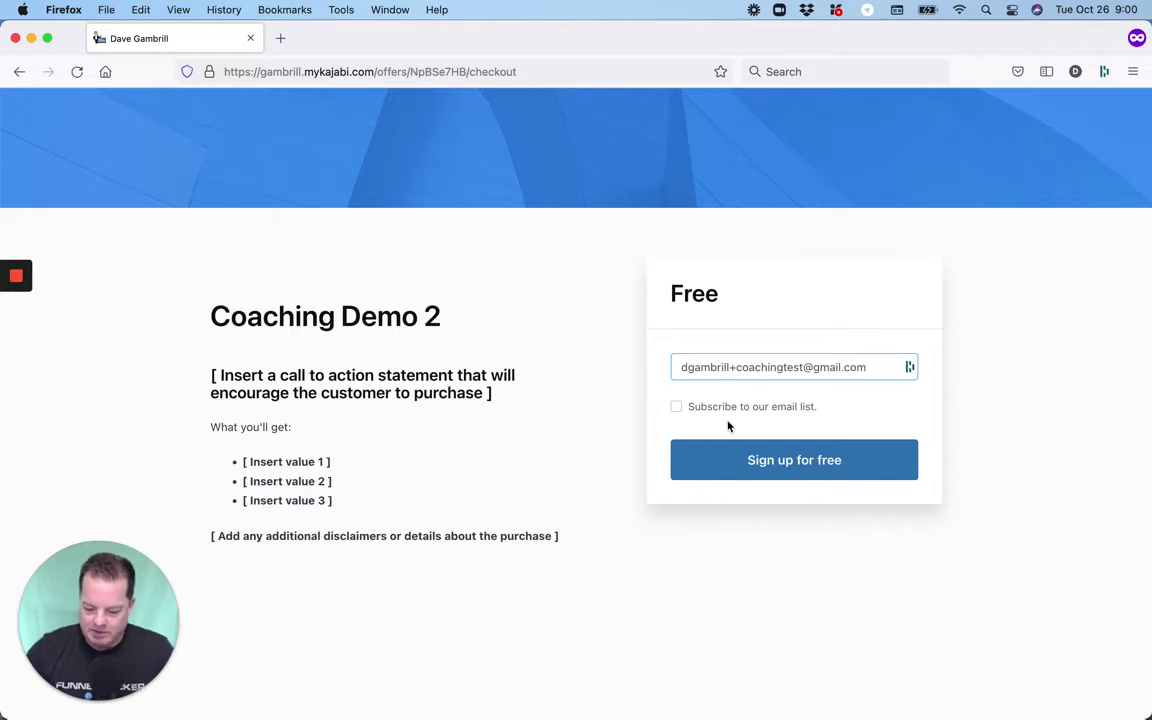
{"action": "left_click", "coordinate": [682, 408]}
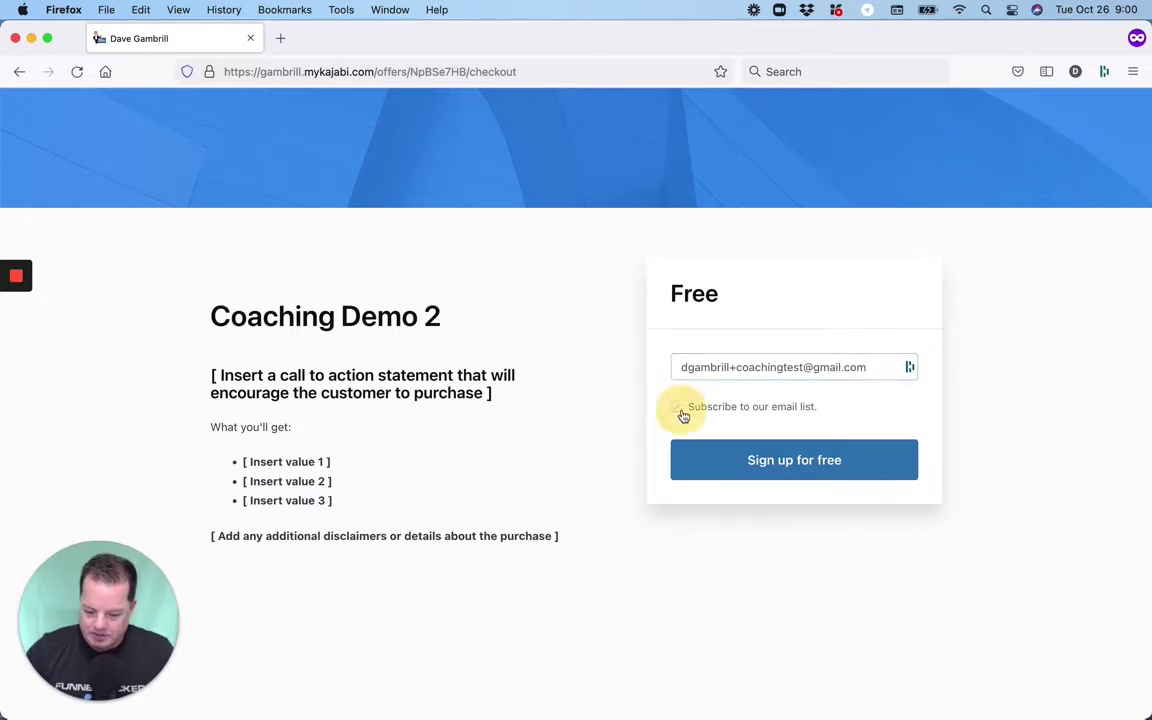
{"action": "left_click", "coordinate": [757, 460]}
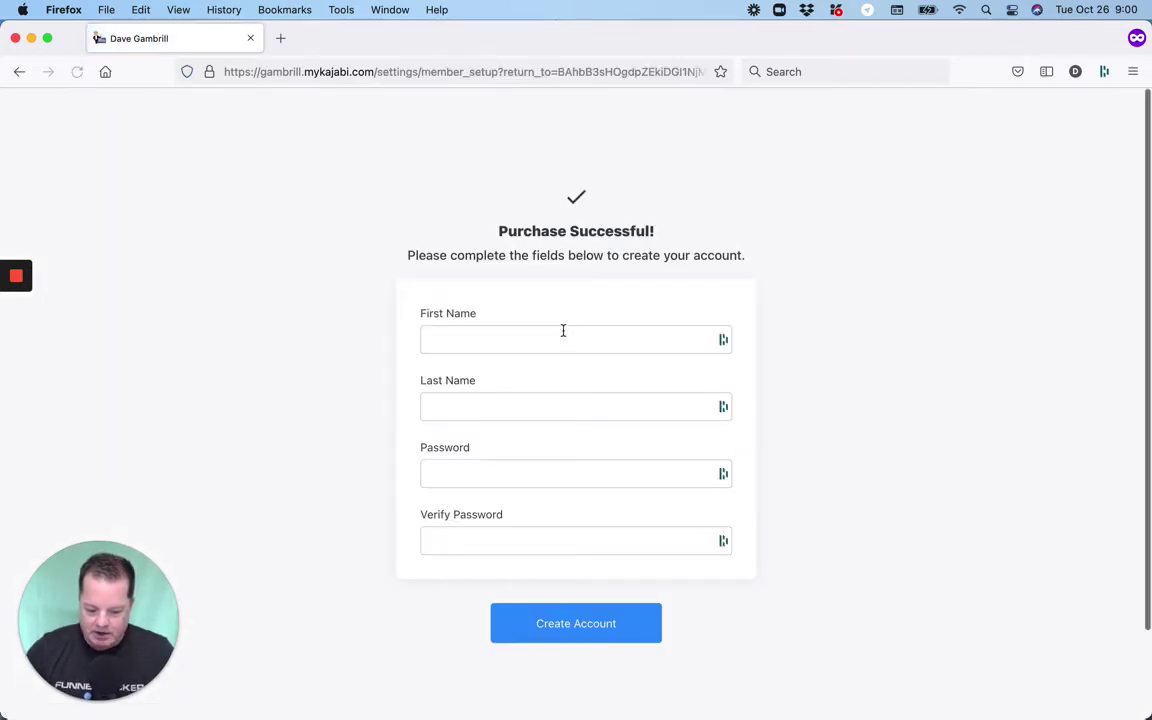
Fill in the student's first and last name, set and confirm a password, and create the account.
{"action": "left_click", "coordinate": [559, 335]}
{"action": "type", "text": "Dave"}
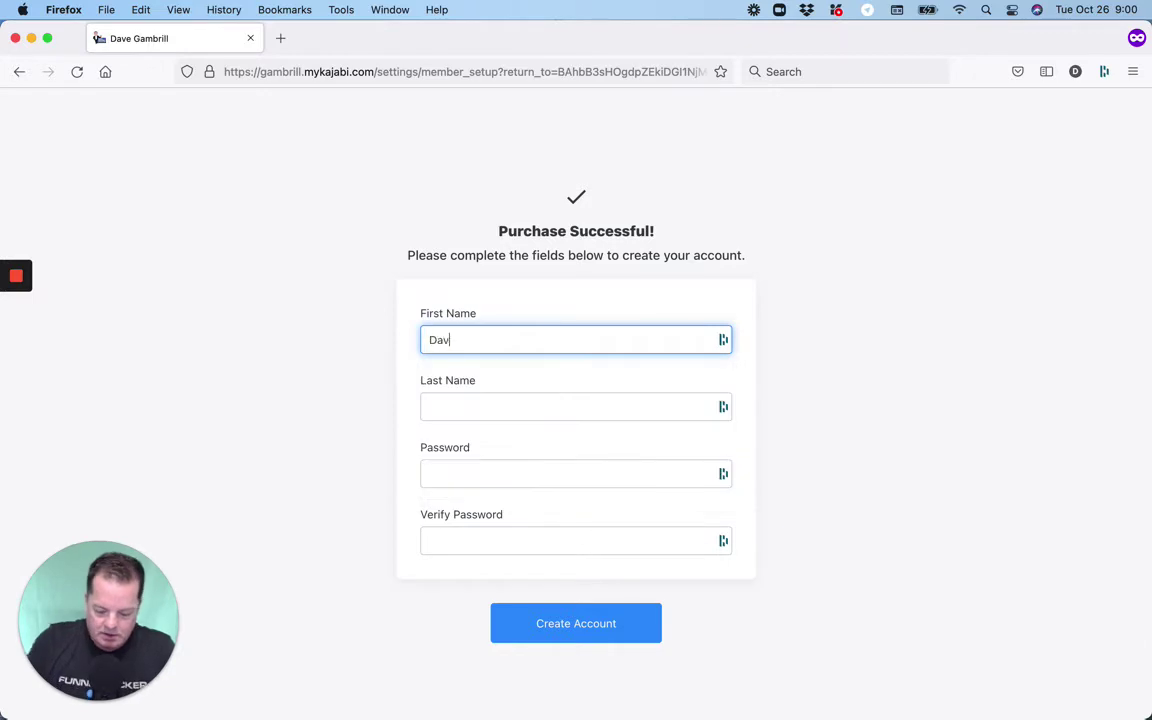
{"action": "key", "text": "Tab"}
{"action": "type", "text": "Gambrill"}
{"action": "key", "text": "Tab"}
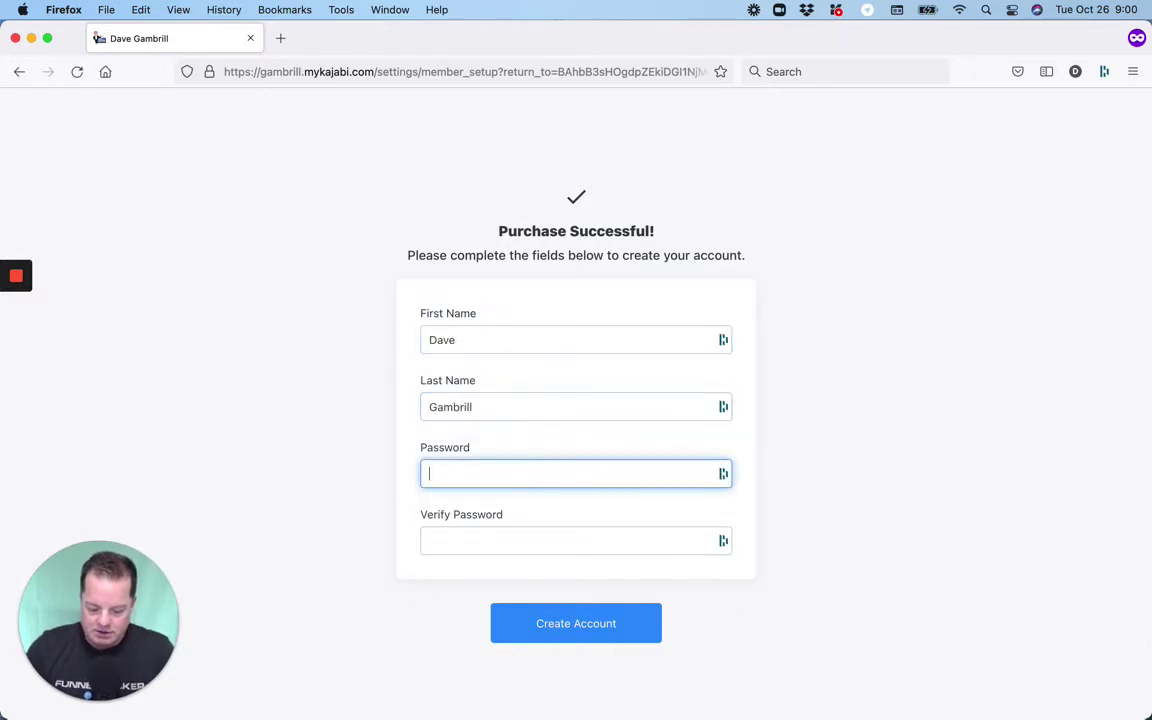
{"action": "type", "text": "••"}
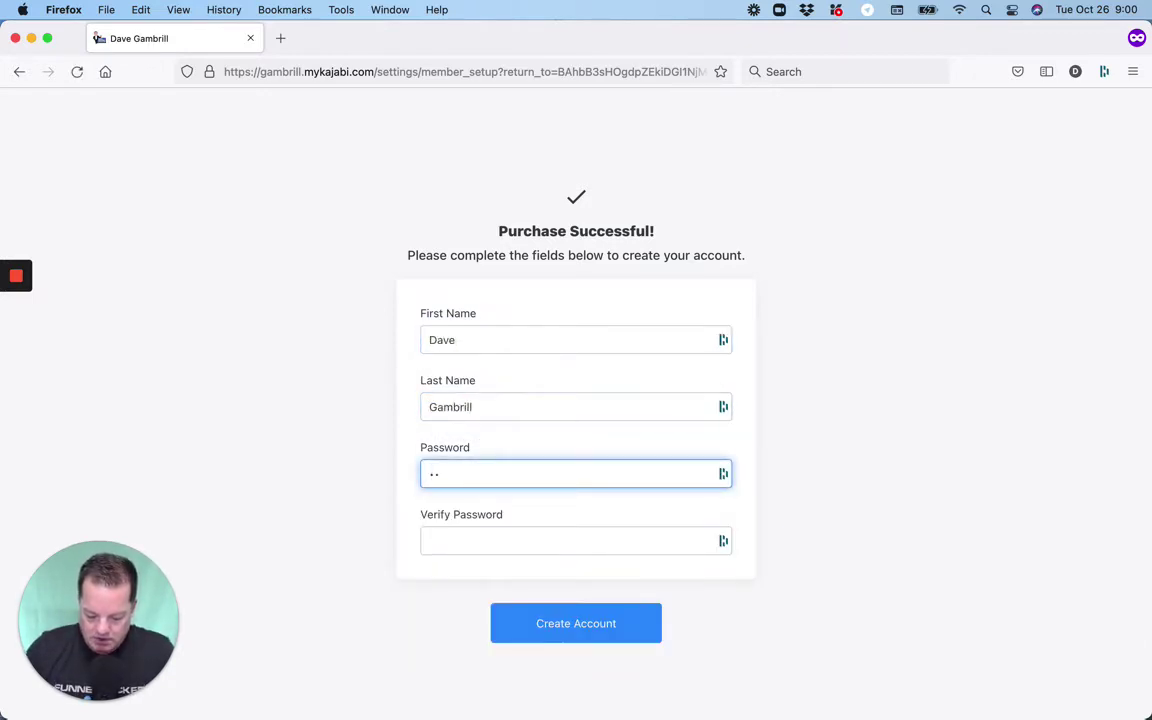
{"action": "type", "text": "••••••••"}
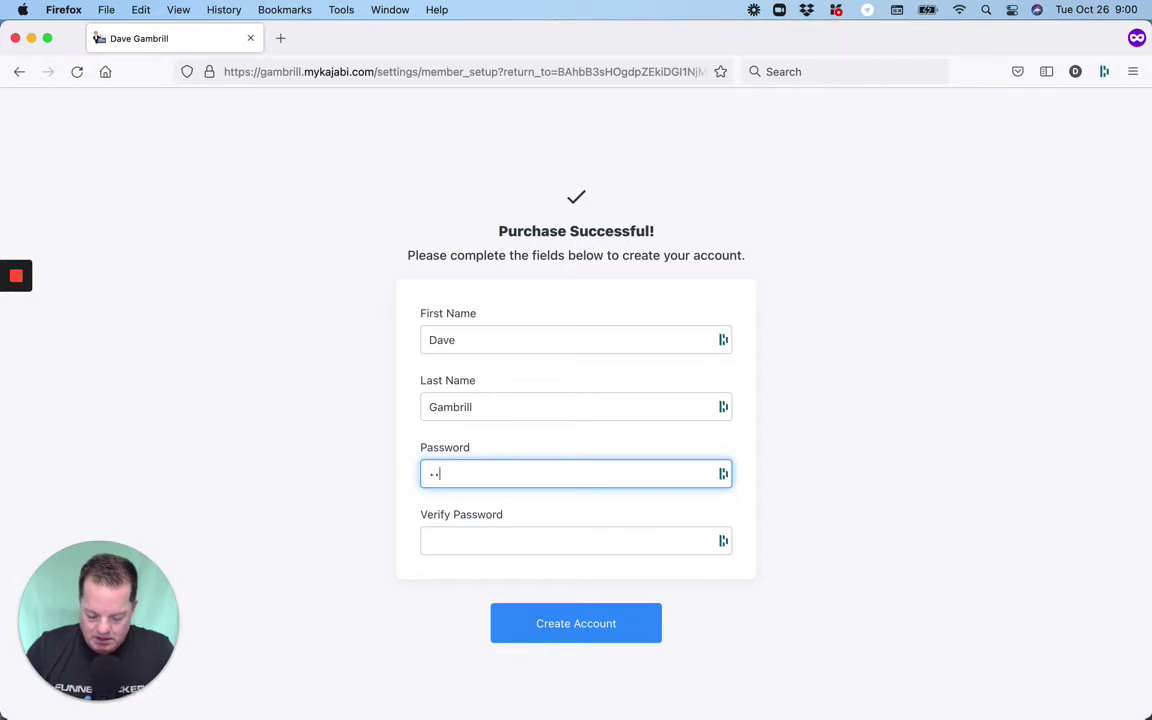
{"action": "type", "text": "••••••••"}
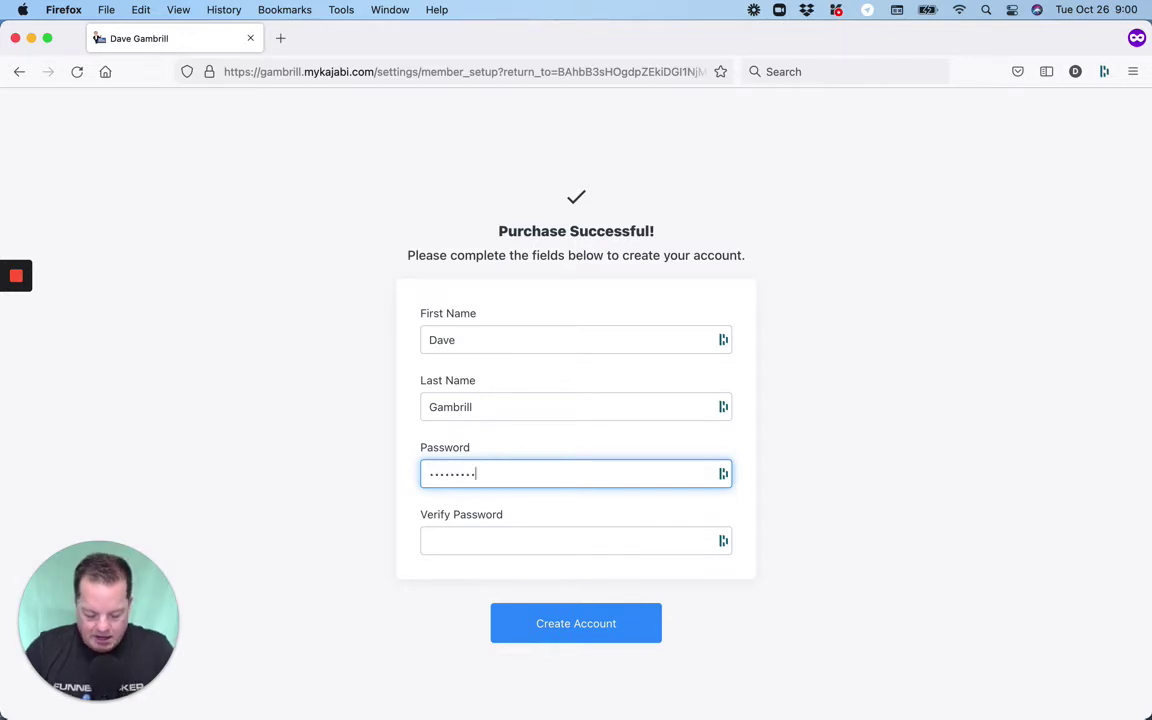
{"action": "left_click", "coordinate": [535, 530]}
{"action": "type", "text": "••••••••••••••"}
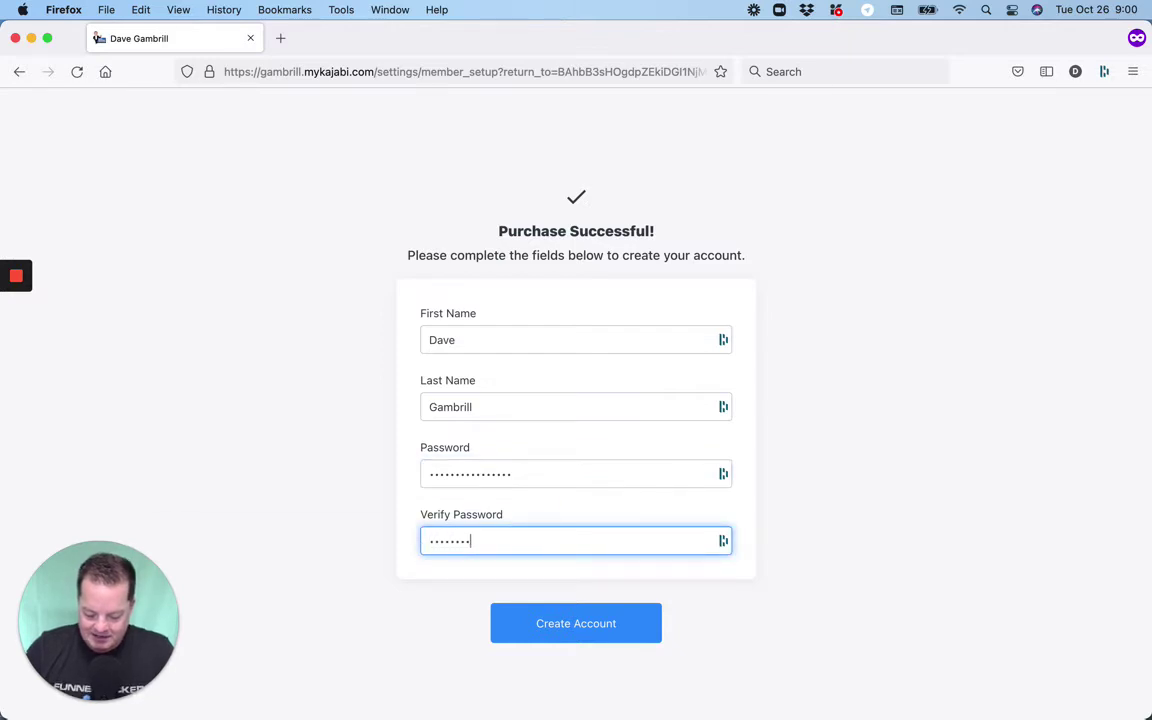
{"action": "type", "text": "••"}
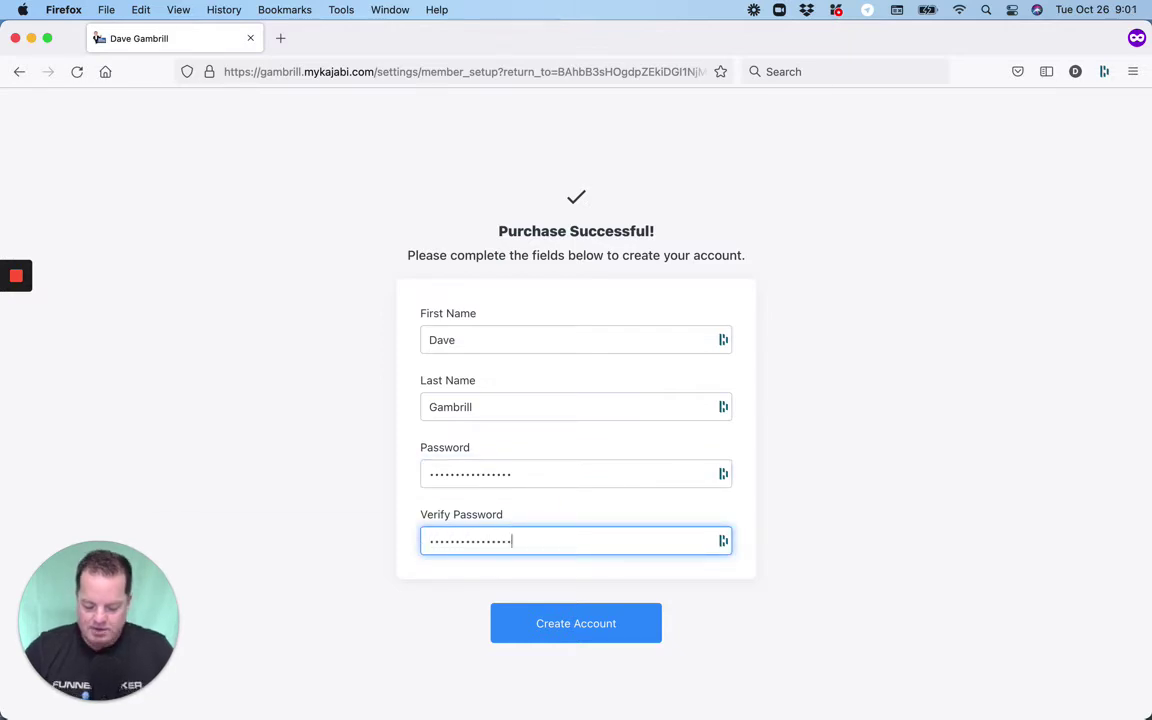
{"action": "left_click", "coordinate": [566, 630]}
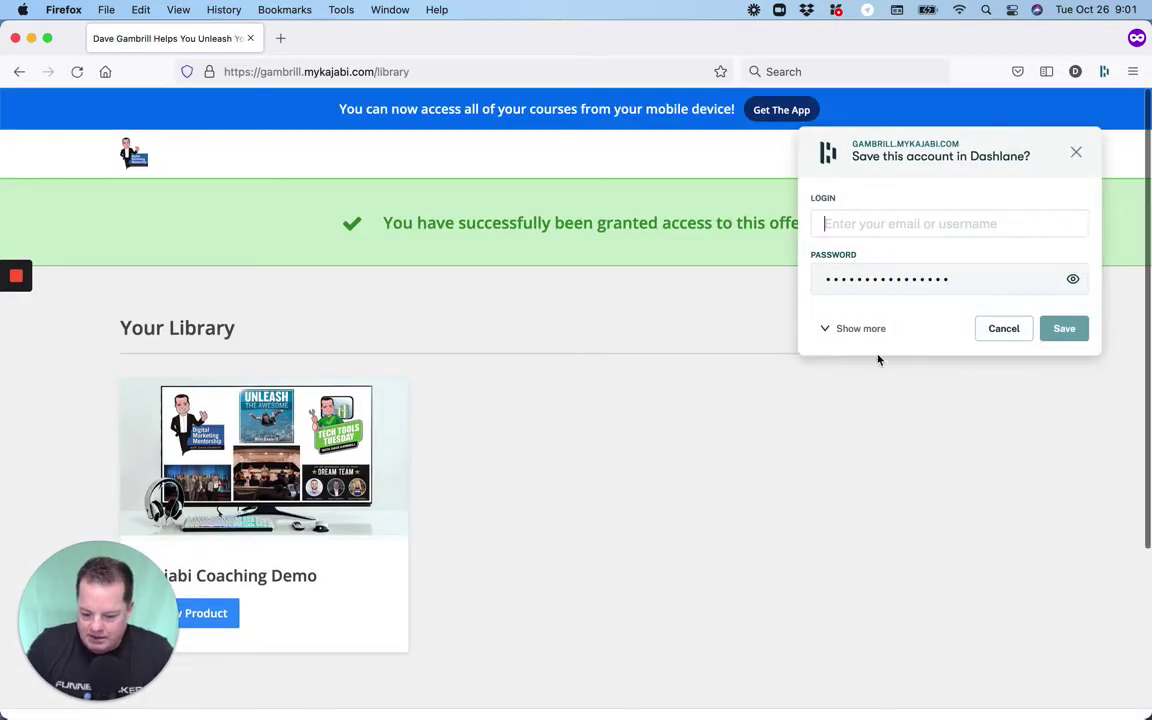
Dismiss the Dashlane save-login prompt and browse the member library.
{"action": "left_click", "coordinate": [1003, 328]}
{"action": "scroll", "coordinate": [748, 468], "scroll_direction": "down", "scroll_amount": 2}
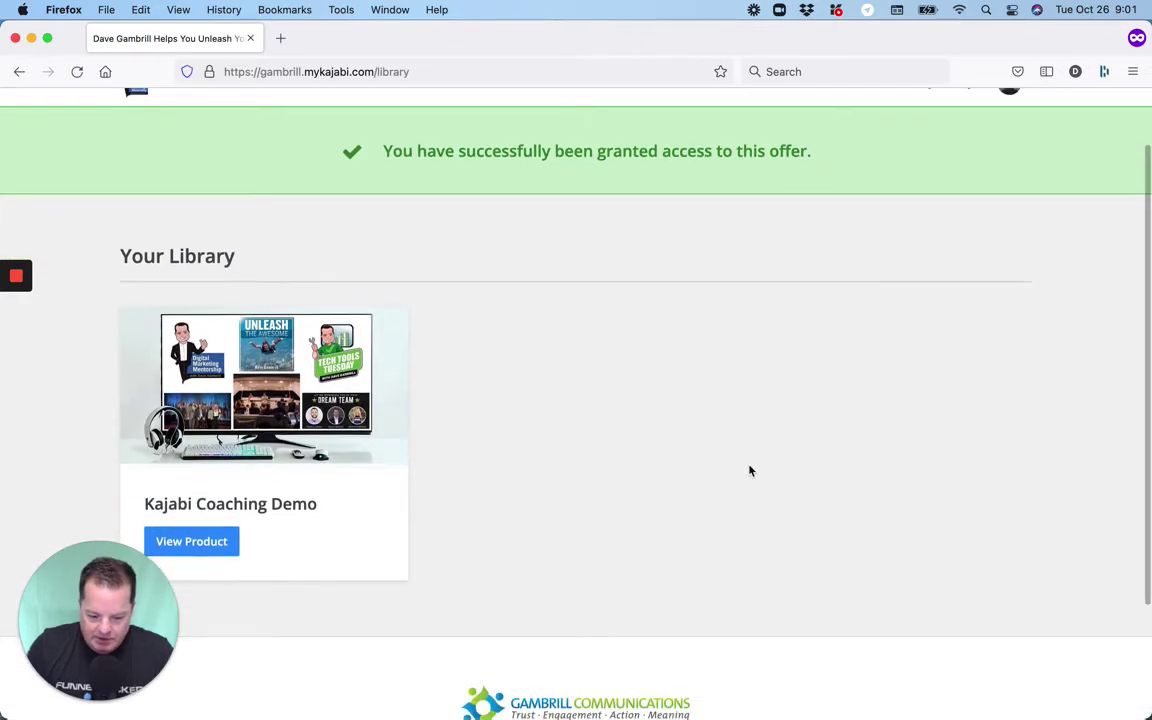
{"action": "scroll", "coordinate": [751, 468], "scroll_direction": "down", "scroll_amount": 2}
{"action": "scroll", "coordinate": [220, 479], "scroll_direction": "up", "scroll_amount": 3}
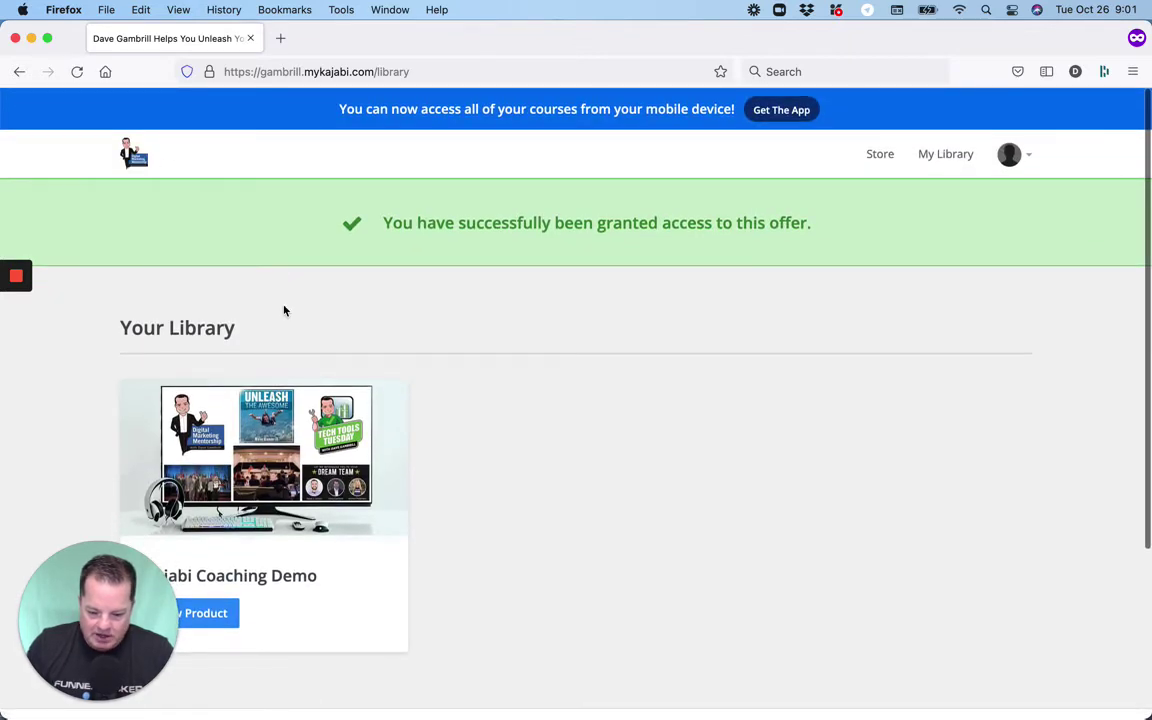
{"action": "scroll", "coordinate": [284, 311], "scroll_direction": "down", "scroll_amount": 1}
{"action": "scroll", "coordinate": [284, 311], "scroll_direction": "up", "scroll_amount": 1}
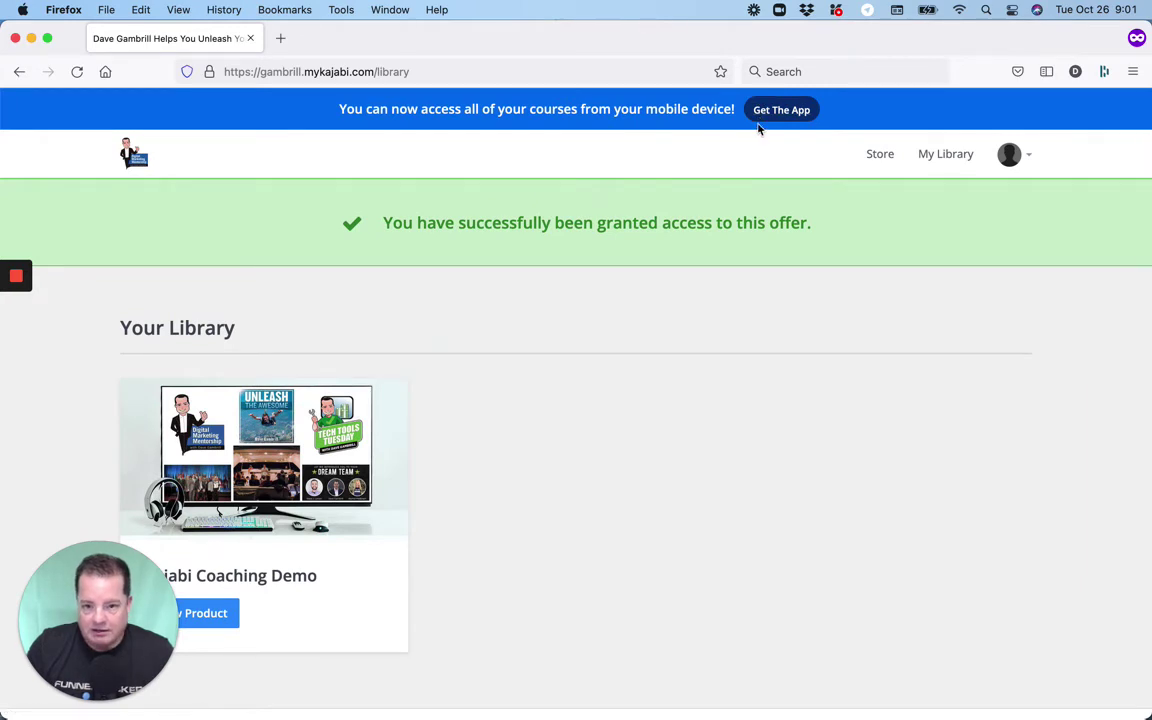
{"action": "scroll", "coordinate": [710, 262], "scroll_direction": "down", "scroll_amount": 3}
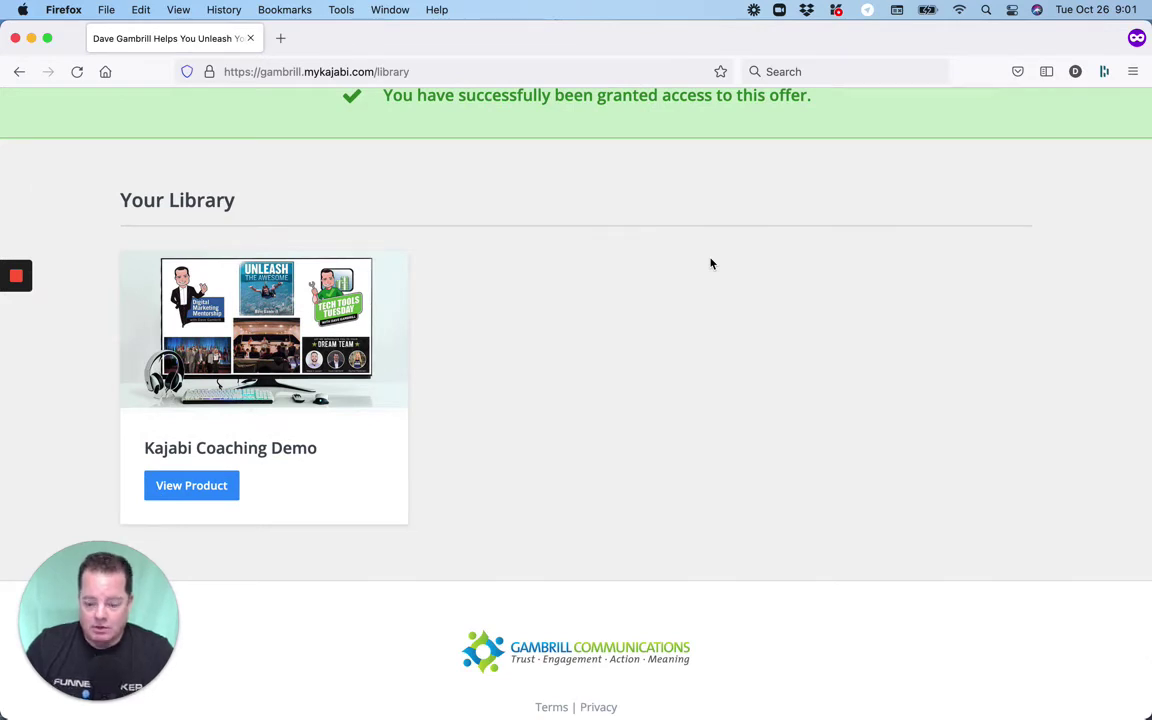
{"action": "scroll", "coordinate": [710, 263], "scroll_direction": "down", "scroll_amount": 1}
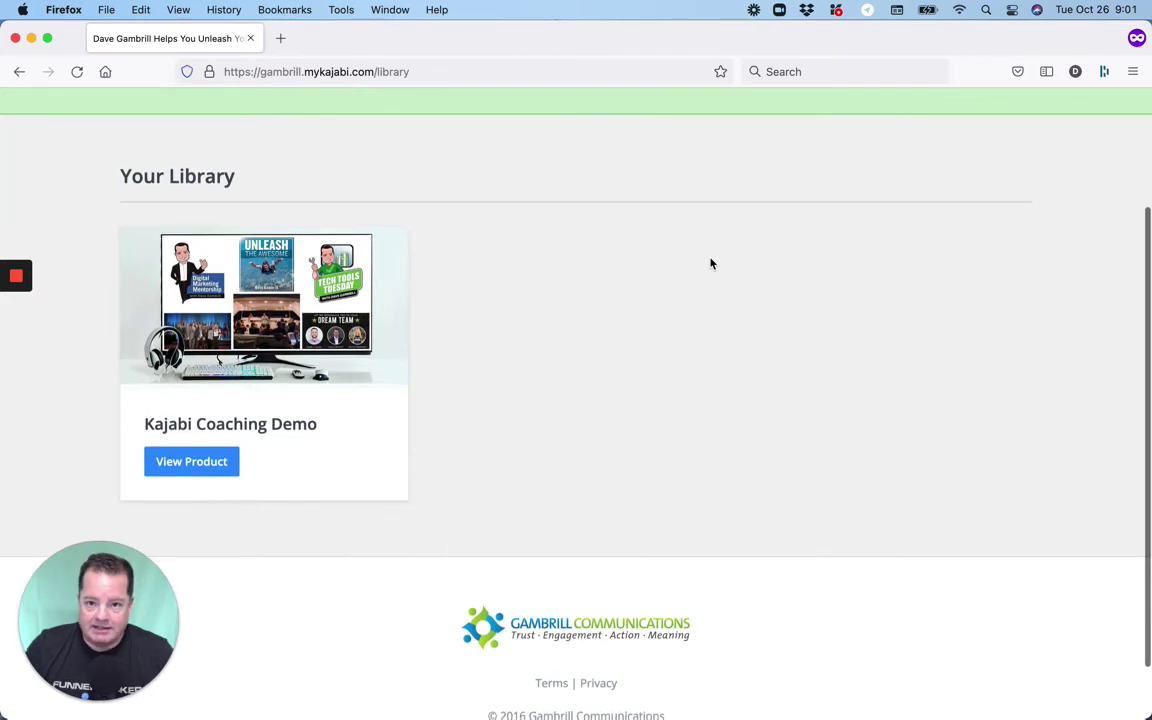
View the Kajabi Coaching Demo product and scroll its session page, agenda, resources and notes.
{"action": "left_click", "coordinate": [195, 452]}
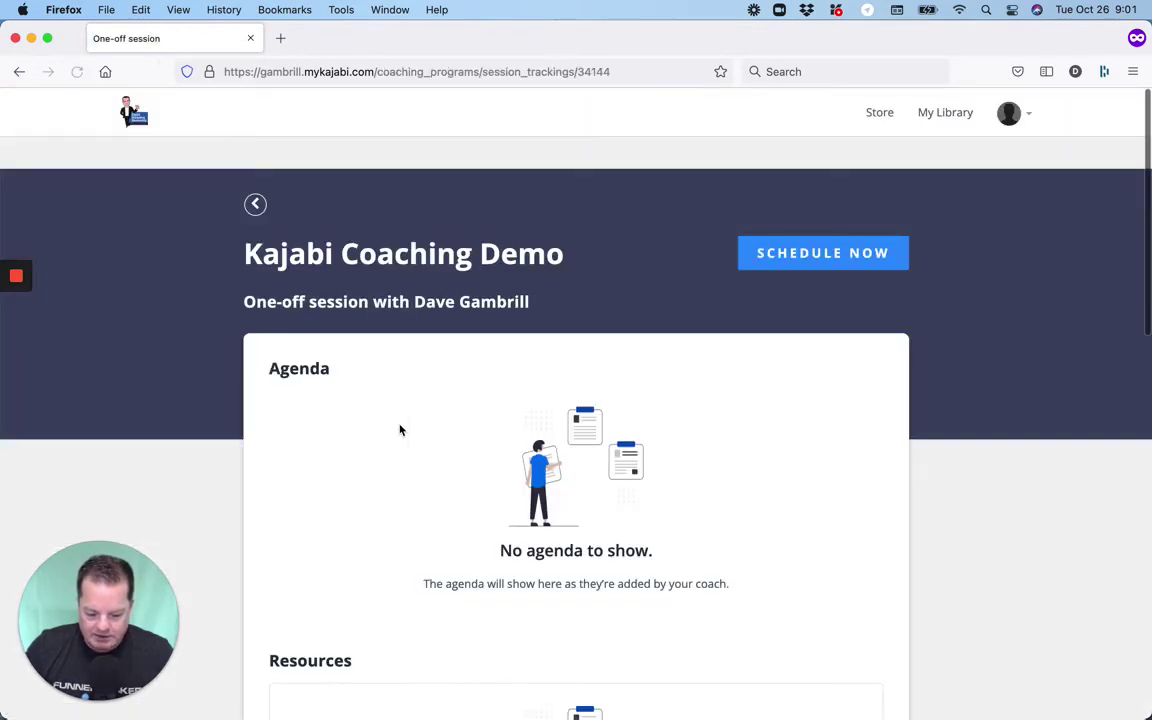
{"action": "scroll", "coordinate": [400, 430], "scroll_direction": "down", "scroll_amount": 1}
{"action": "scroll", "coordinate": [400, 430], "scroll_direction": "down", "scroll_amount": 1}
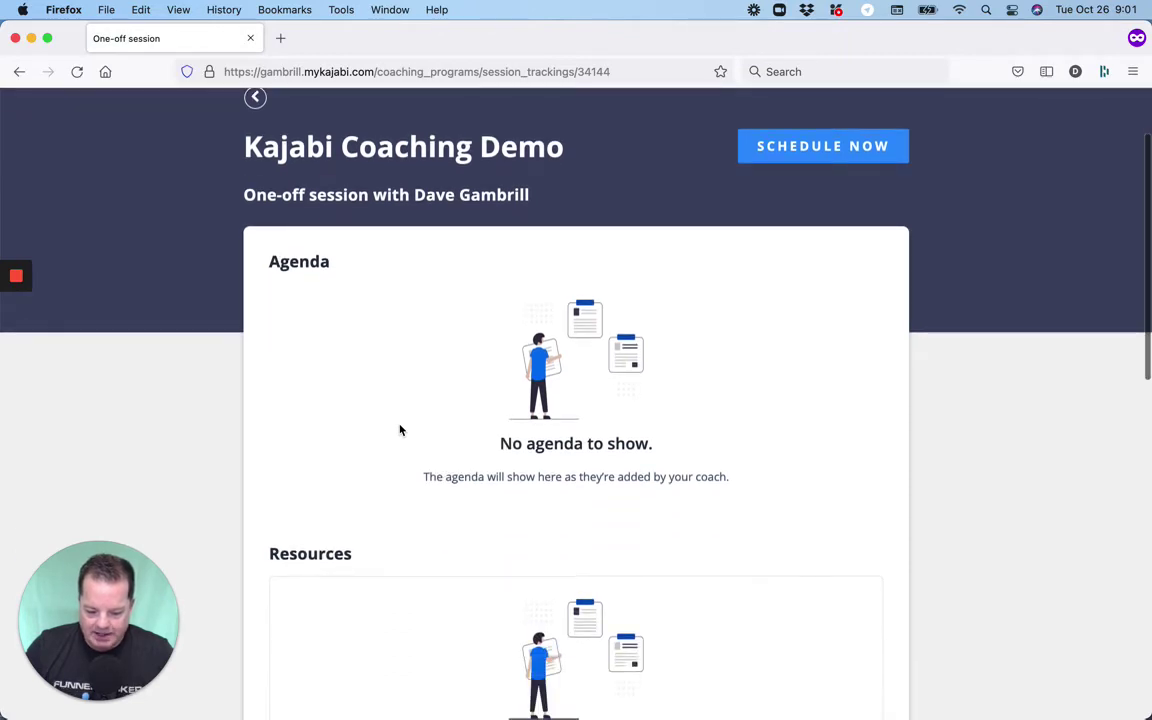
{"action": "scroll", "coordinate": [400, 430], "scroll_direction": "down", "scroll_amount": 1}
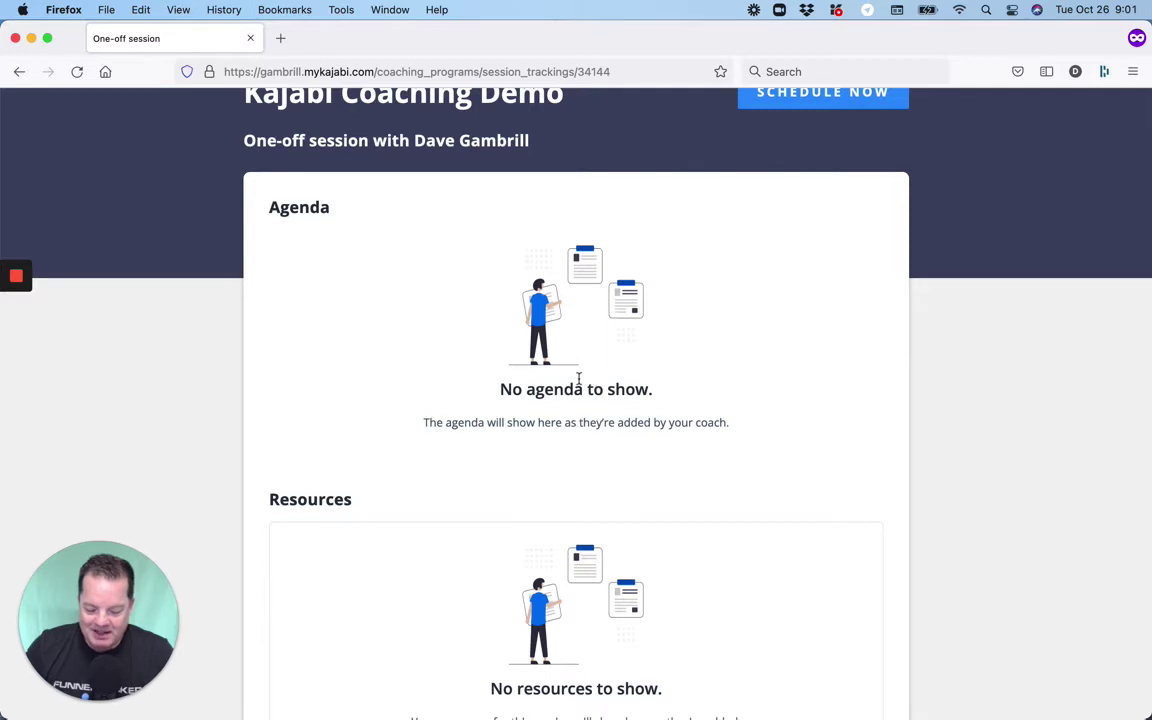
{"action": "scroll", "coordinate": [545, 449], "scroll_direction": "down", "scroll_amount": 2}
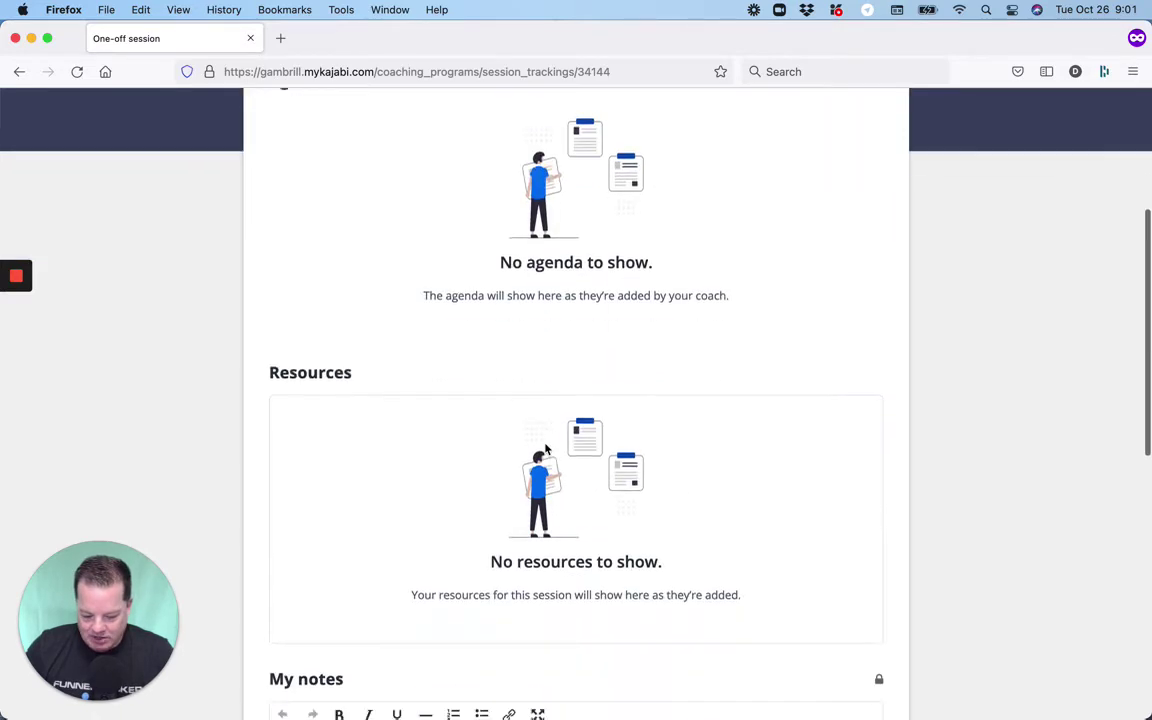
{"action": "scroll", "coordinate": [557, 514], "scroll_direction": "down", "scroll_amount": 3}
{"action": "scroll", "coordinate": [557, 514], "scroll_direction": "down", "scroll_amount": 2}
{"action": "left_click", "coordinate": [557, 514]}
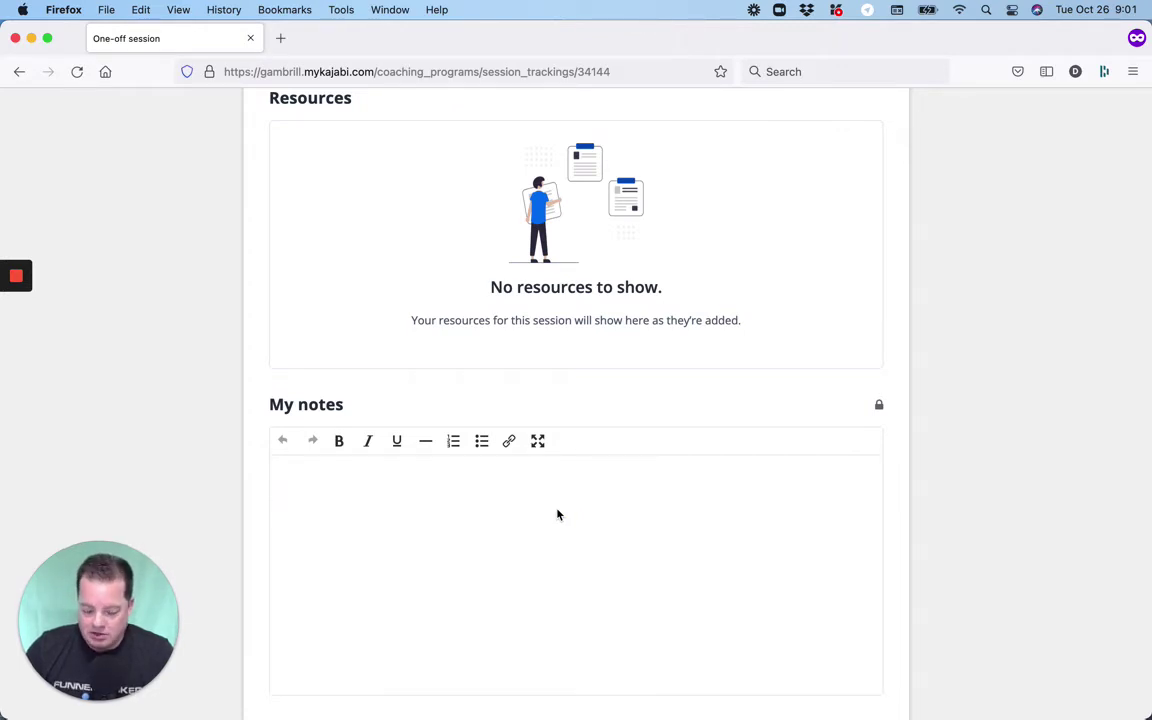
{"action": "scroll", "coordinate": [557, 514], "scroll_direction": "down", "scroll_amount": 3}
{"action": "scroll", "coordinate": [557, 514], "scroll_direction": "up", "scroll_amount": 8}
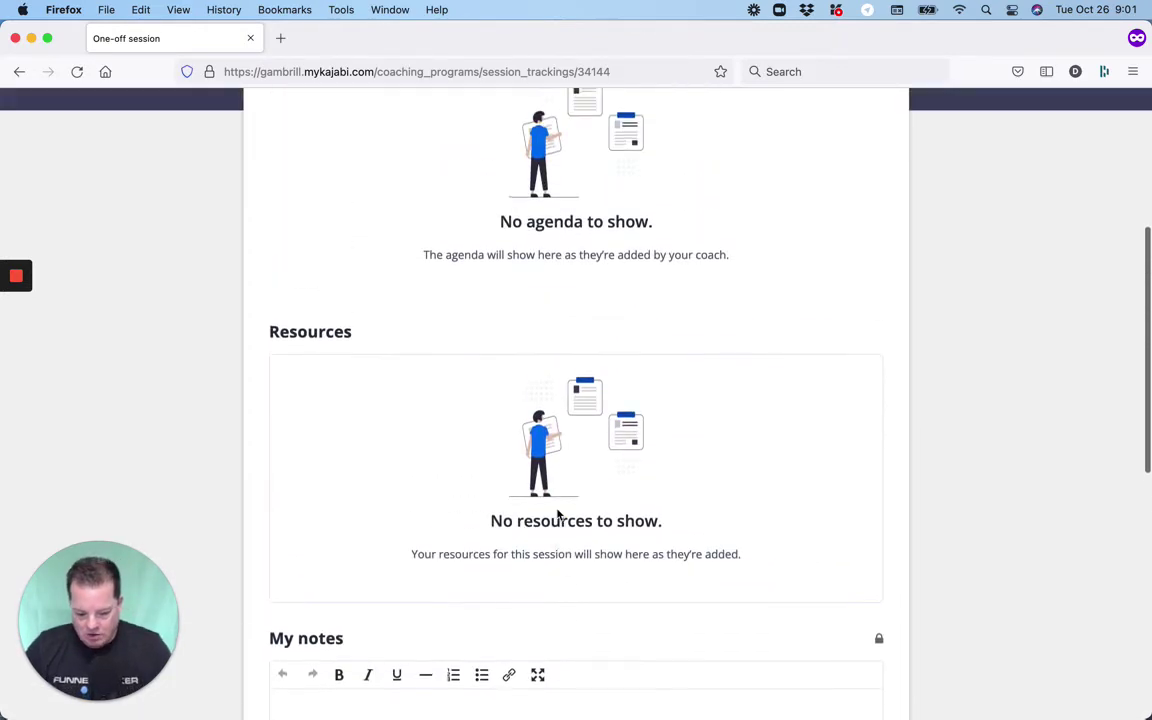
{"action": "scroll", "coordinate": [551, 562], "scroll_direction": "up", "scroll_amount": 5}
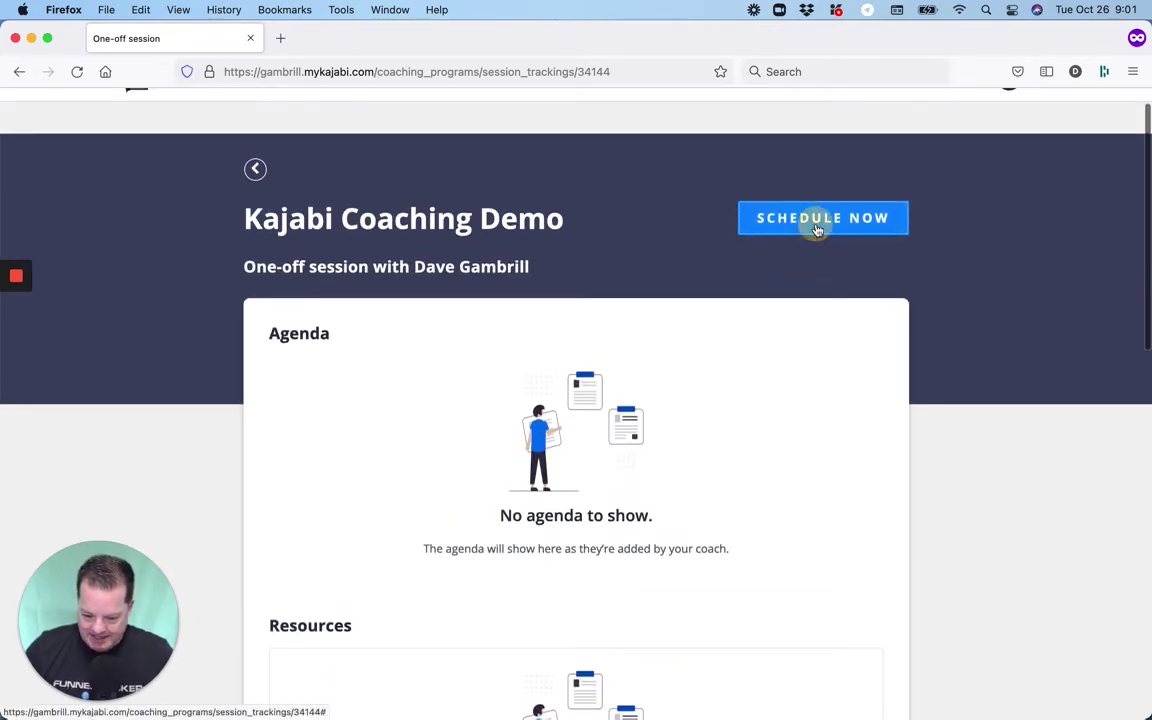
Pick Wednesday, October 27, 2021 at 11:00am for the one-hour Kajabi Coaching Demo.
{"action": "left_click", "coordinate": [817, 224]}
{"action": "left_click", "coordinate": [817, 220]}
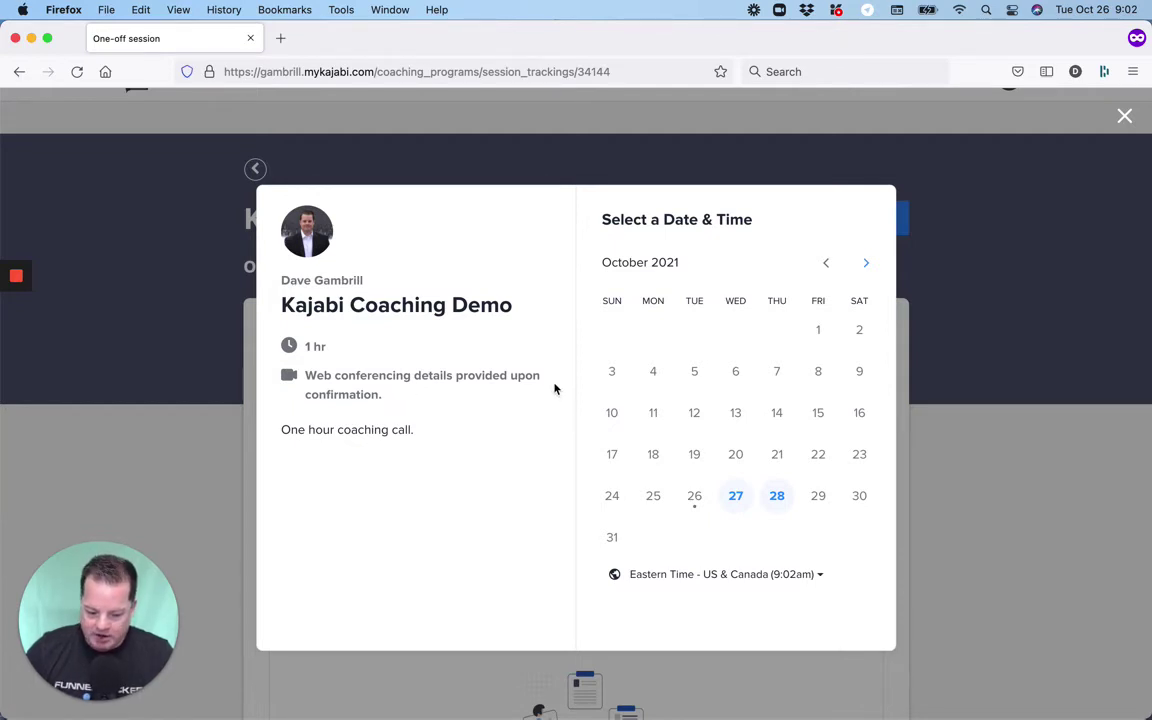
{"action": "left_click", "coordinate": [736, 497]}
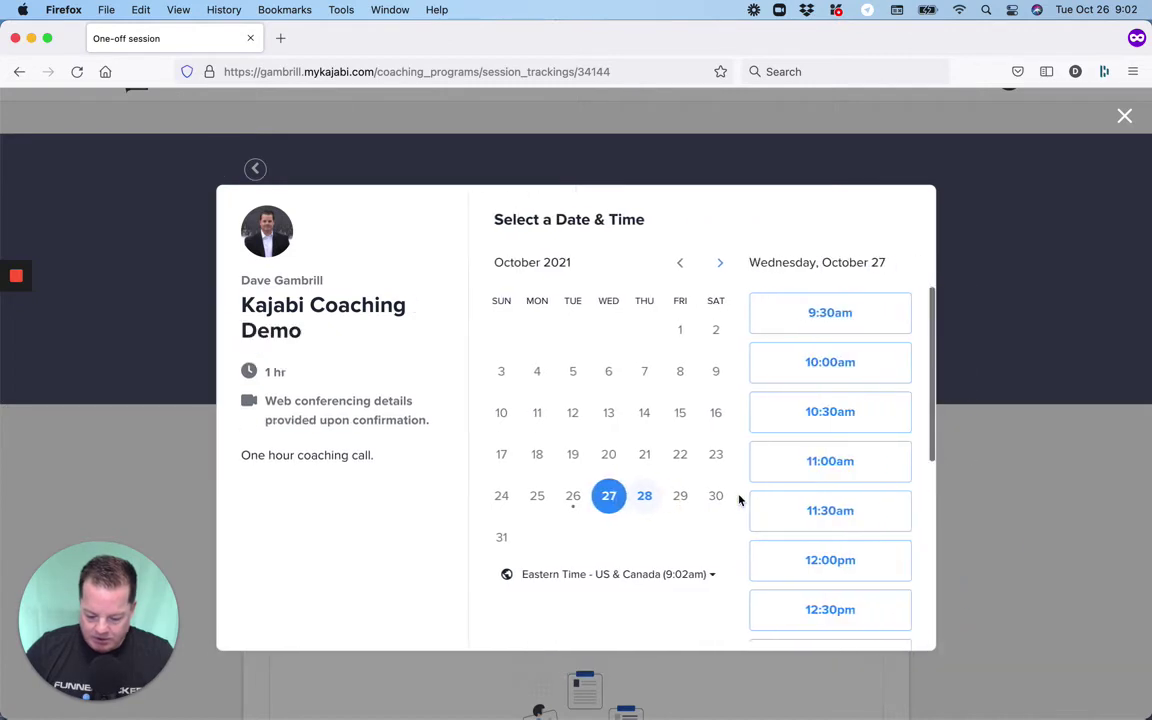
{"action": "left_click", "coordinate": [799, 473]}
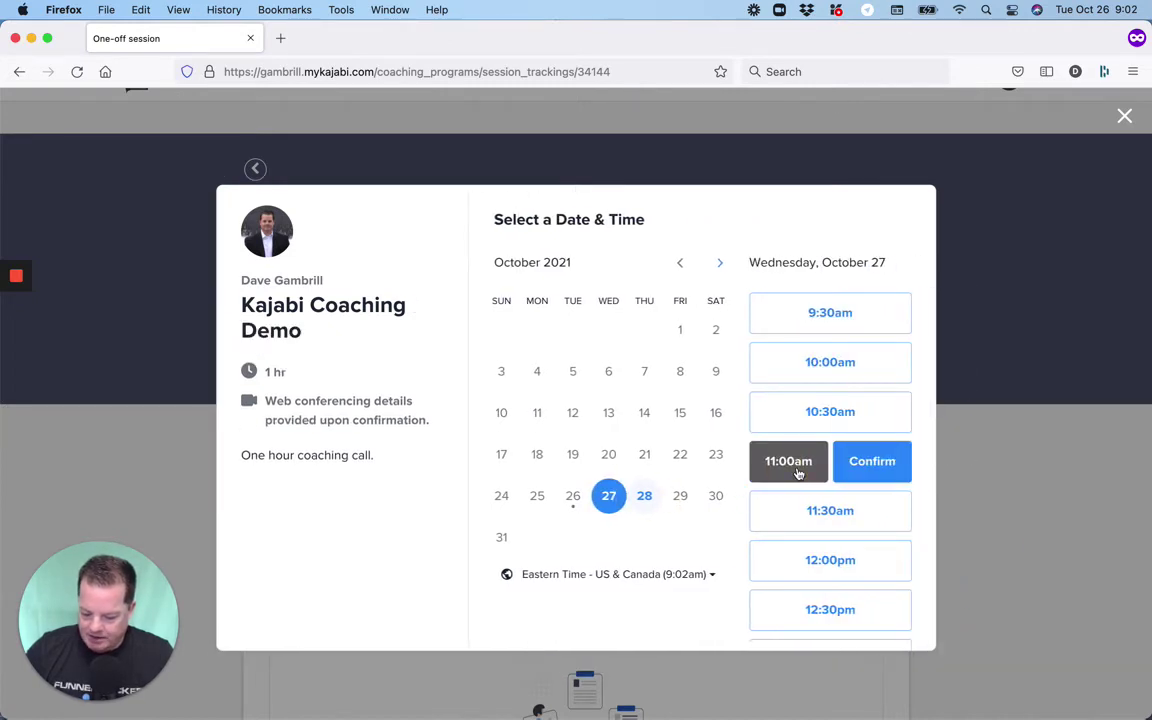
{"action": "left_click", "coordinate": [861, 476]}
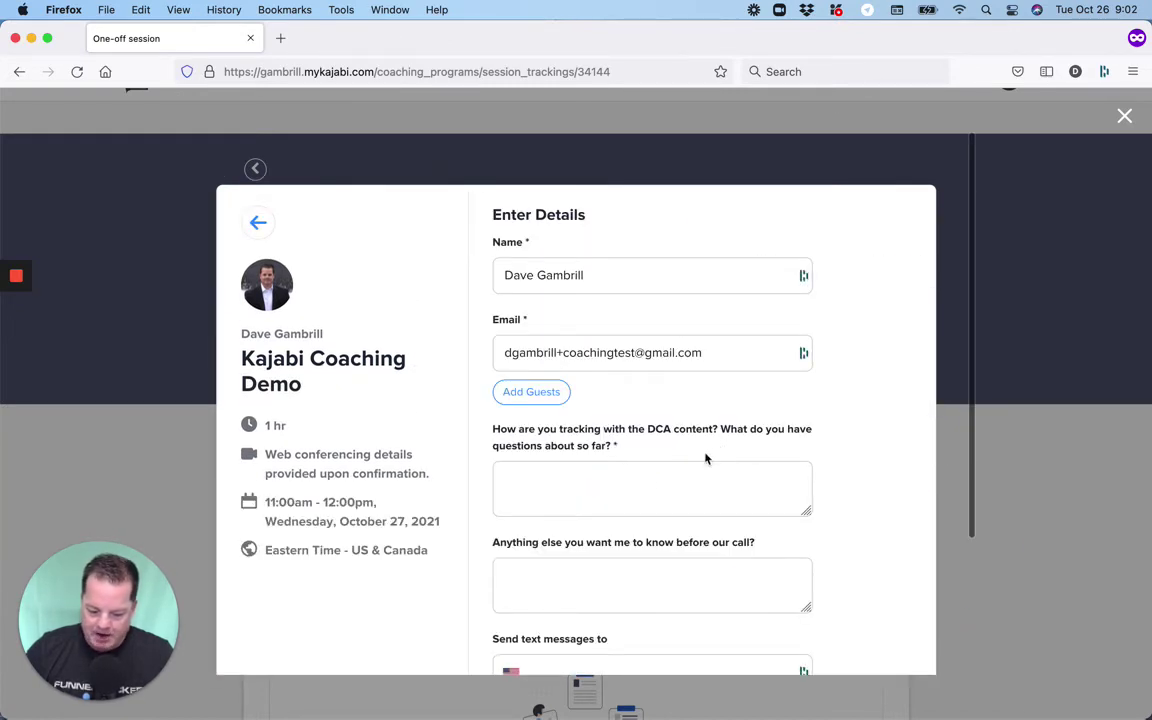
Answer the DCA content and anything-else questions, then schedule the event.
{"action": "left_click", "coordinate": [658, 483]}
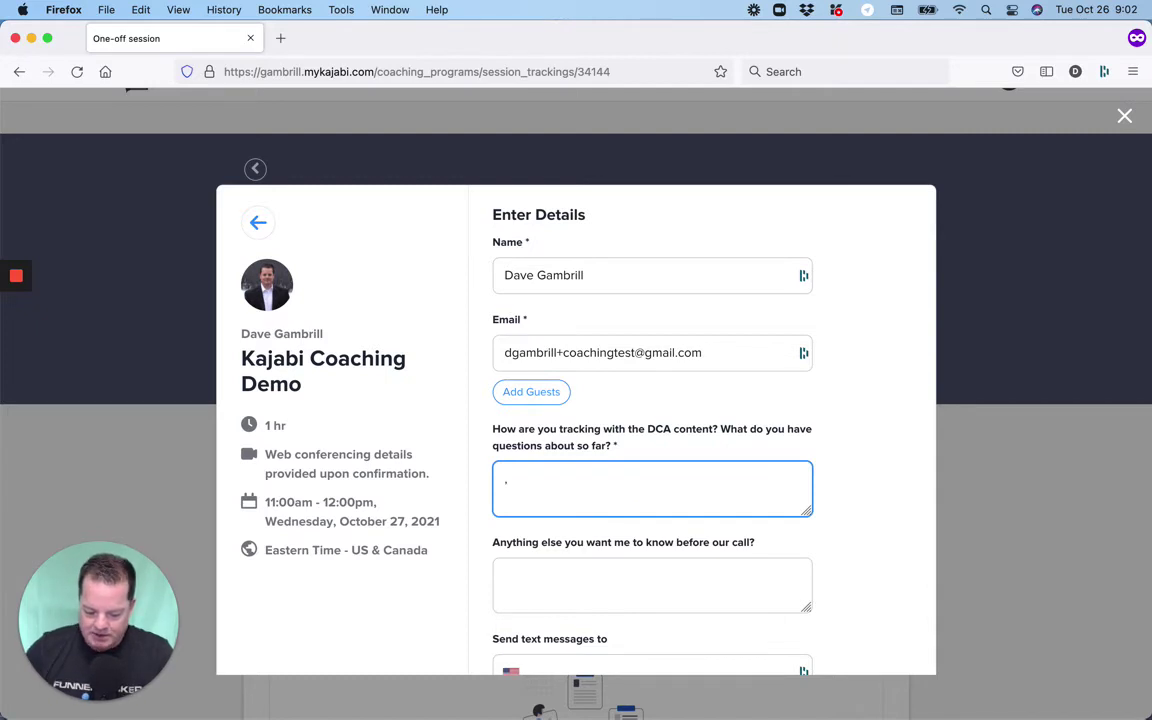
{"action": "type", "text": ","}
{"action": "scroll", "coordinate": [656, 447], "scroll_direction": "down", "scroll_amount": 3}
{"action": "left_click", "coordinate": [656, 447]}
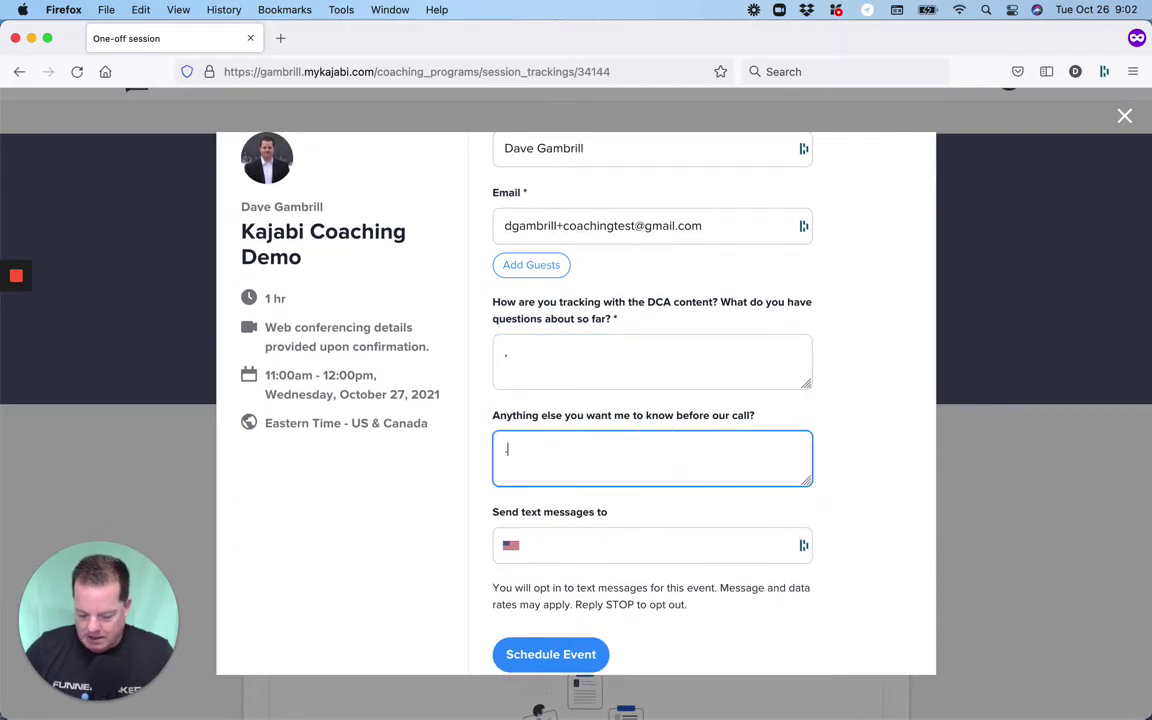
{"action": "scroll", "coordinate": [656, 447], "scroll_direction": "down", "scroll_amount": 1}
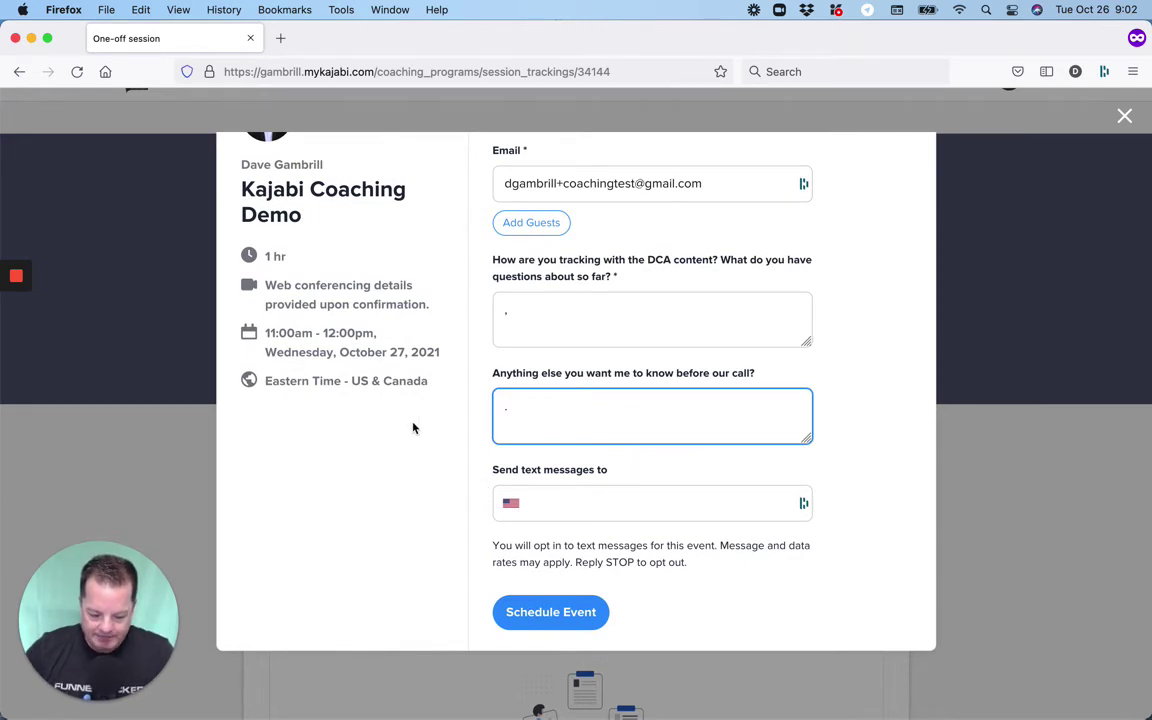
{"action": "left_click", "coordinate": [525, 614]}
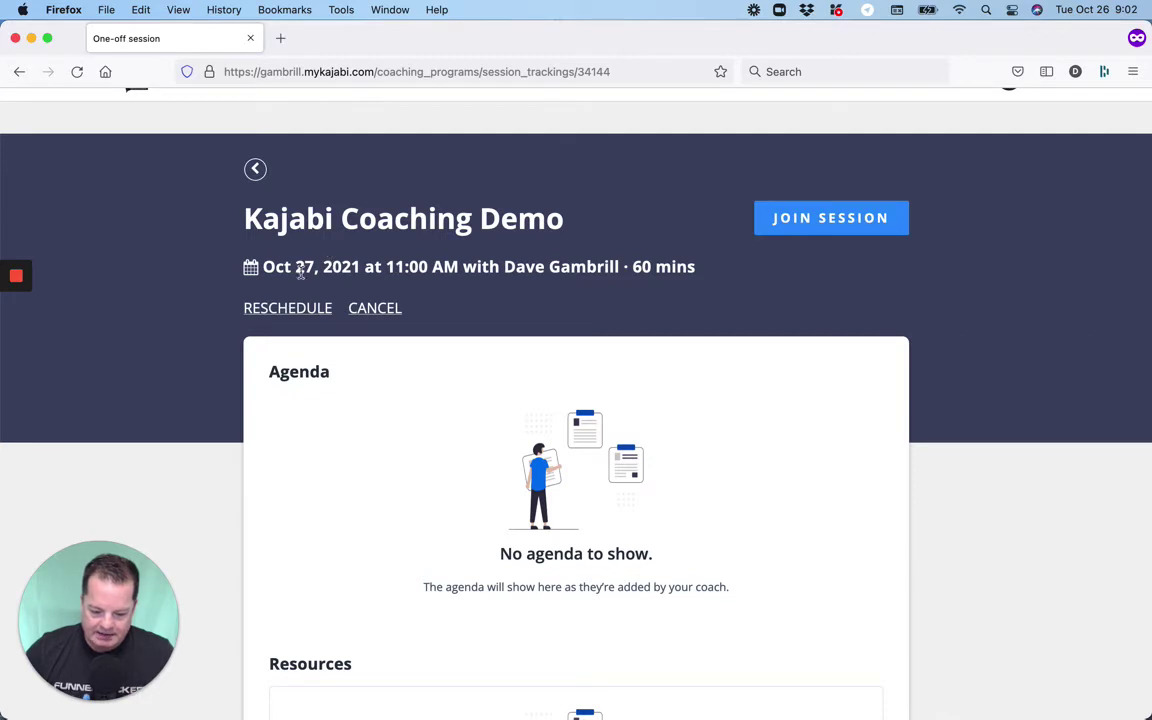
{"action": "scroll", "coordinate": [449, 355], "scroll_direction": "down", "scroll_amount": 1}
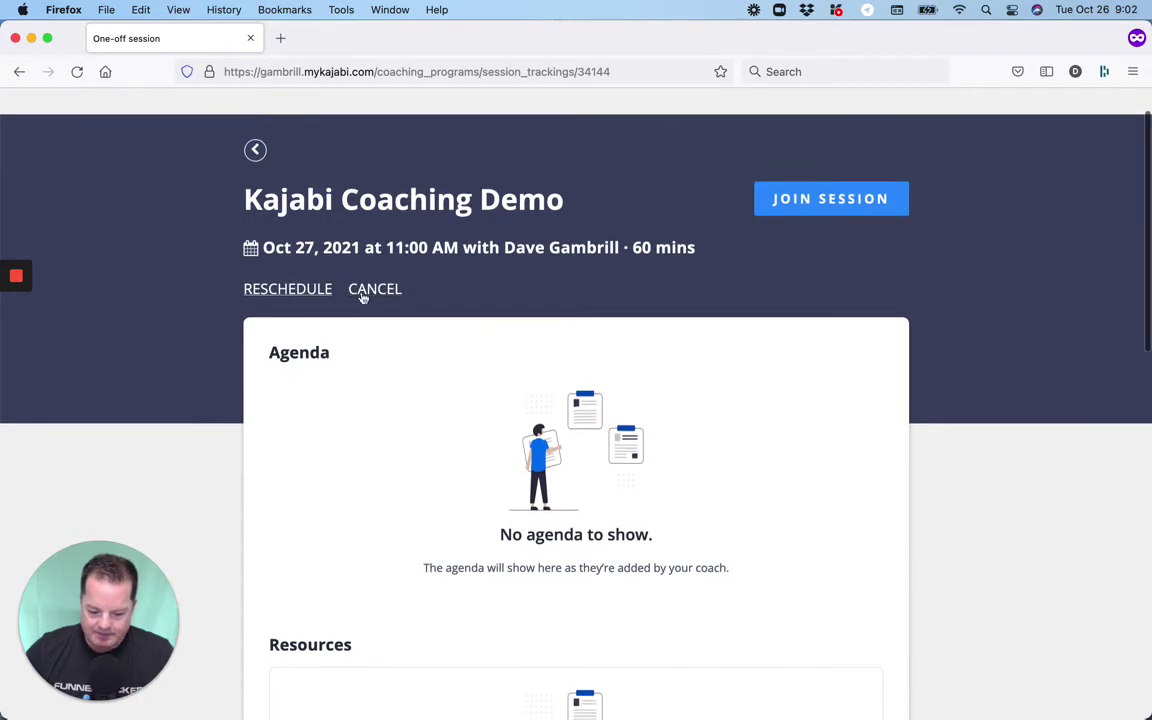
{"action": "scroll", "coordinate": [384, 299], "scroll_direction": "up", "scroll_amount": 2}
{"action": "scroll", "coordinate": [384, 299], "scroll_direction": "down", "scroll_amount": 3}
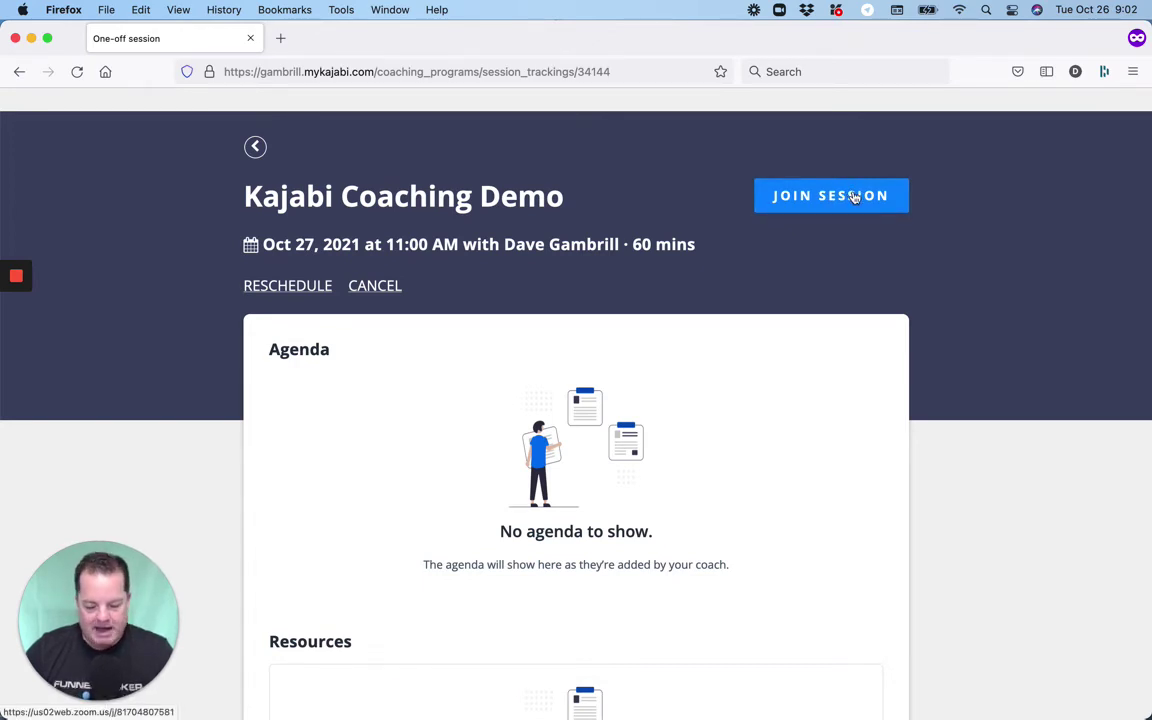
{"action": "scroll", "coordinate": [743, 298], "scroll_direction": "down", "scroll_amount": 3}
{"action": "scroll", "coordinate": [743, 298], "scroll_direction": "up", "scroll_amount": 2}
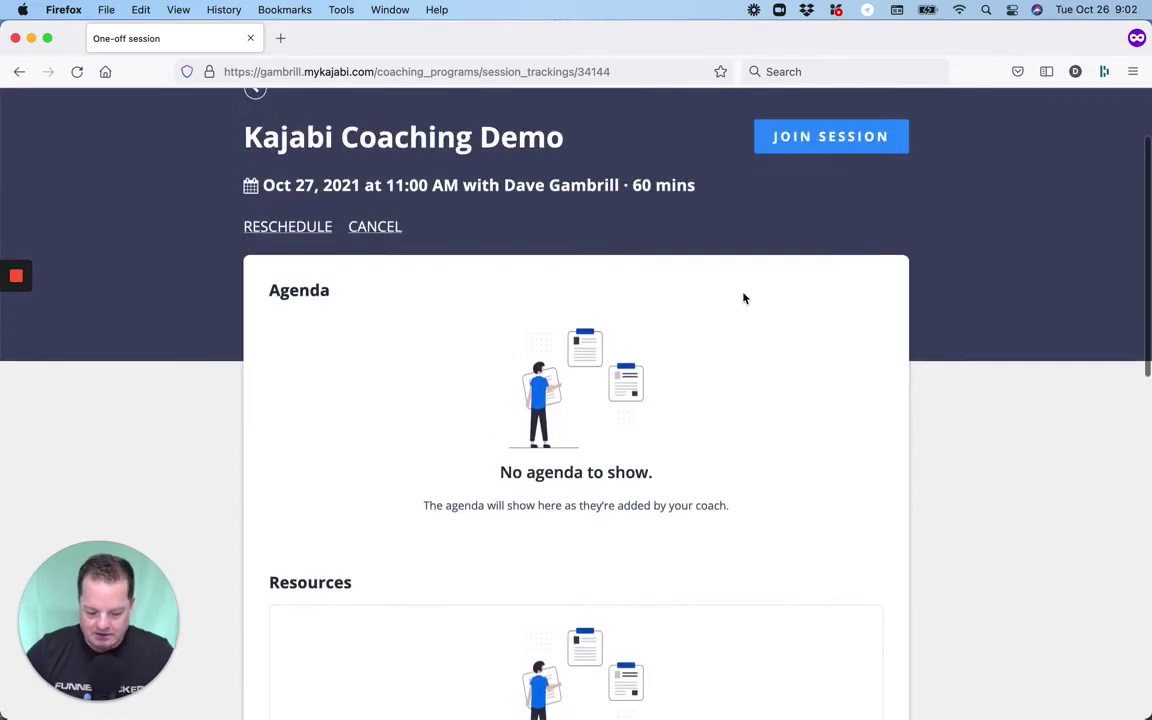
{"action": "scroll", "coordinate": [743, 298], "scroll_direction": "up", "scroll_amount": 2}
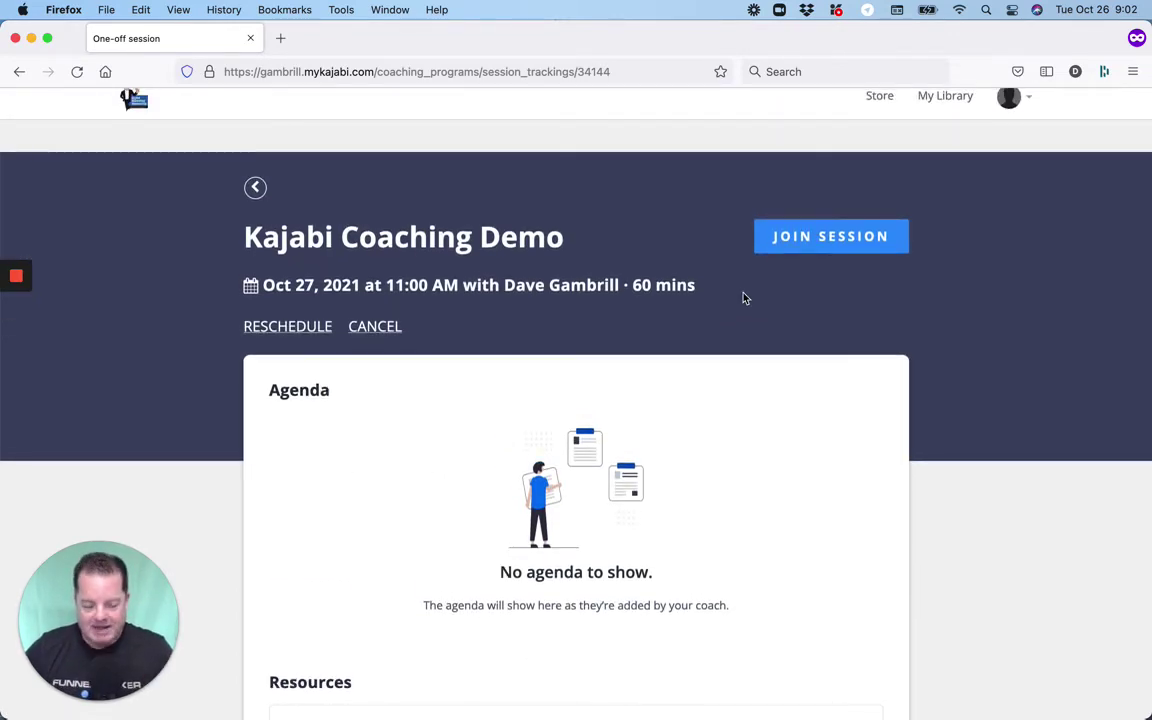
{"action": "scroll", "coordinate": [743, 298], "scroll_direction": "down", "scroll_amount": 1}
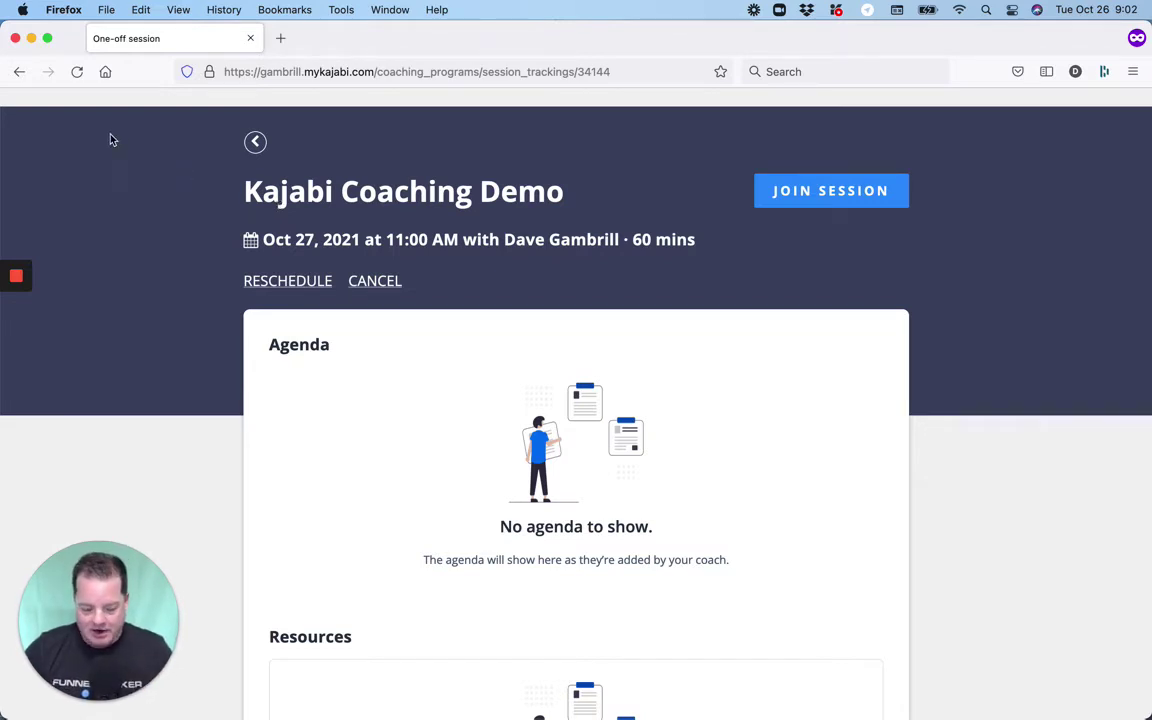
{"action": "mouse_move", "coordinate": [18, 262]}
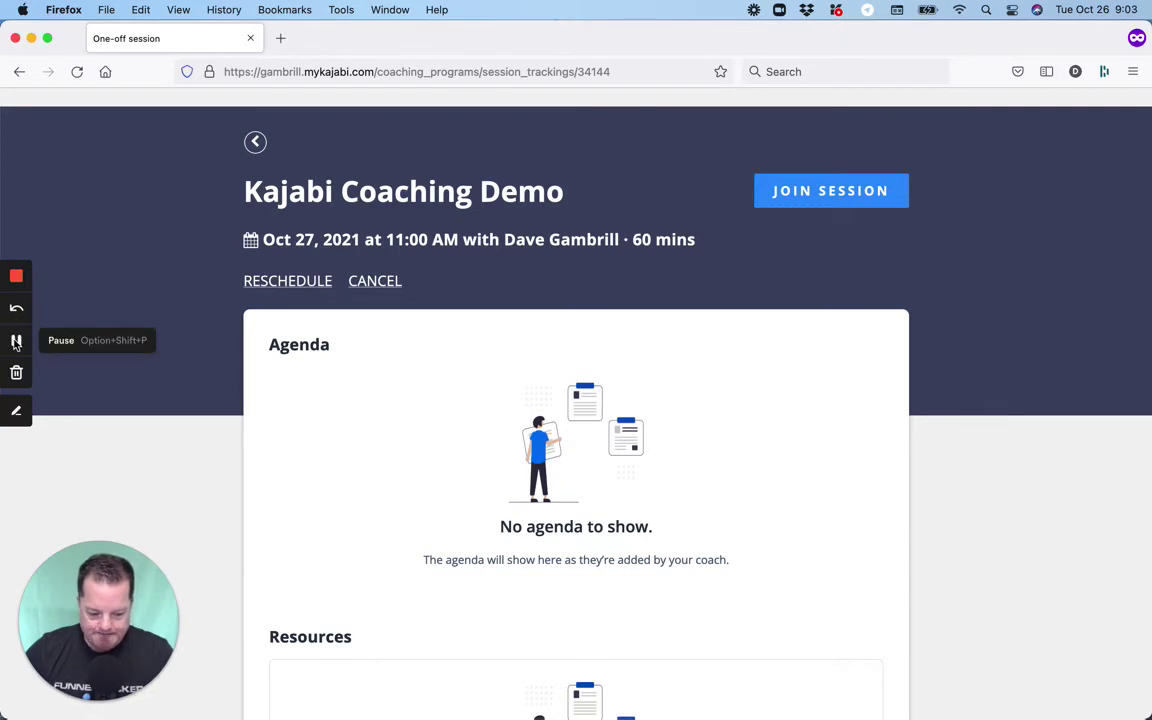
{"action": "left_click", "coordinate": [16, 343]}
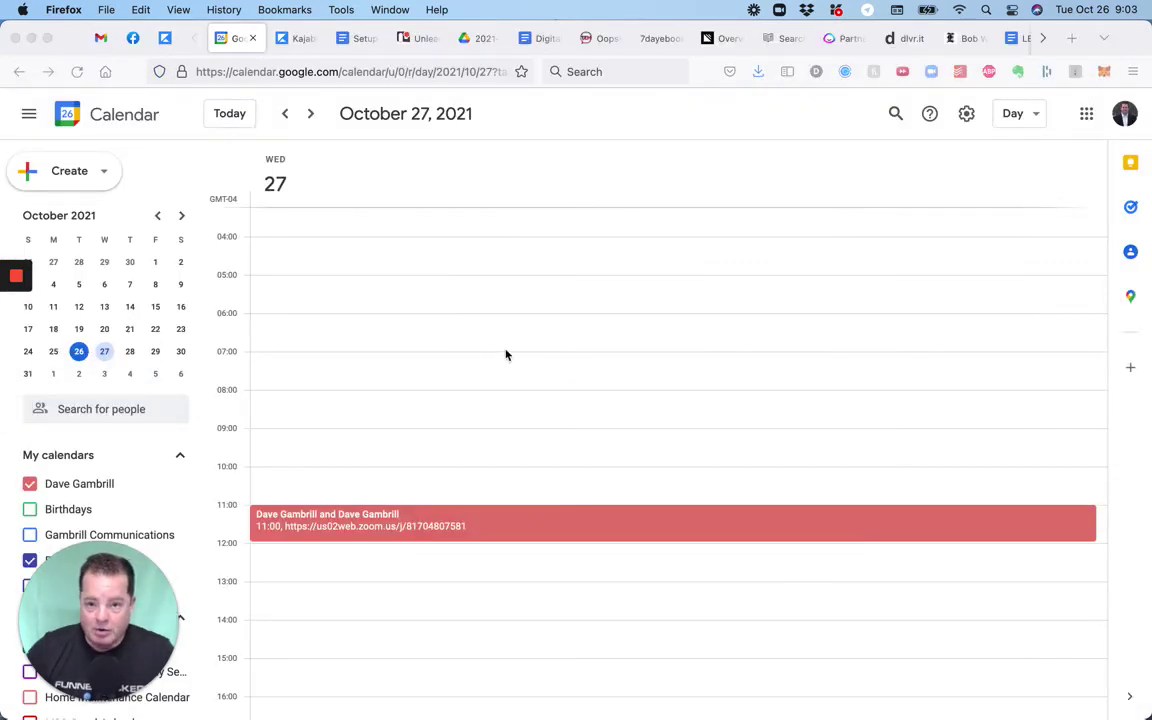
{"action": "left_click", "coordinate": [536, 526]}
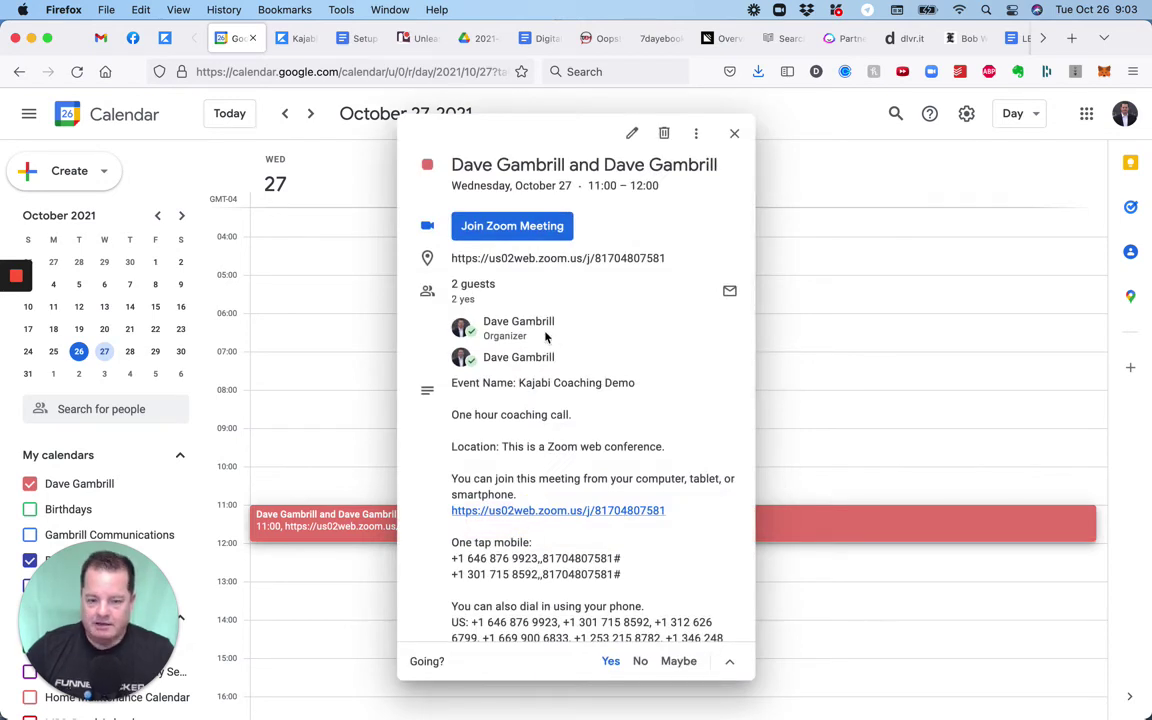
{"action": "mouse_move", "coordinate": [545, 337]}
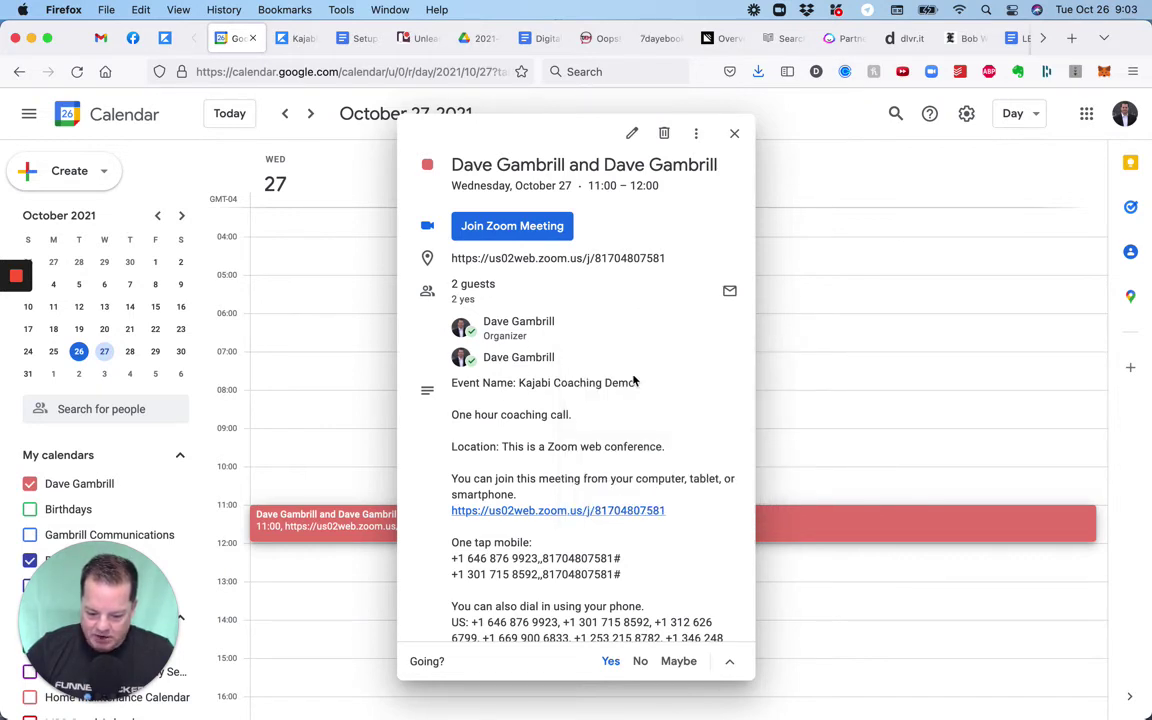
{"action": "scroll", "coordinate": [640, 424], "scroll_direction": "down", "scroll_amount": 1}
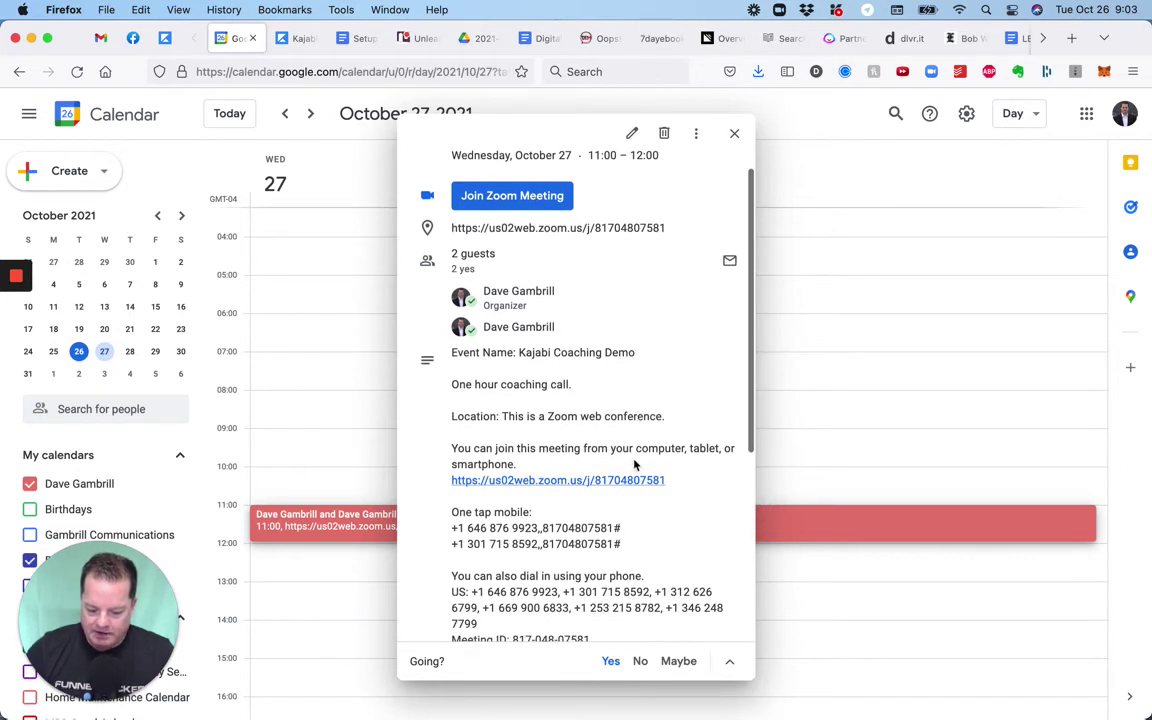
{"action": "scroll", "coordinate": [629, 476], "scroll_direction": "down", "scroll_amount": 5}
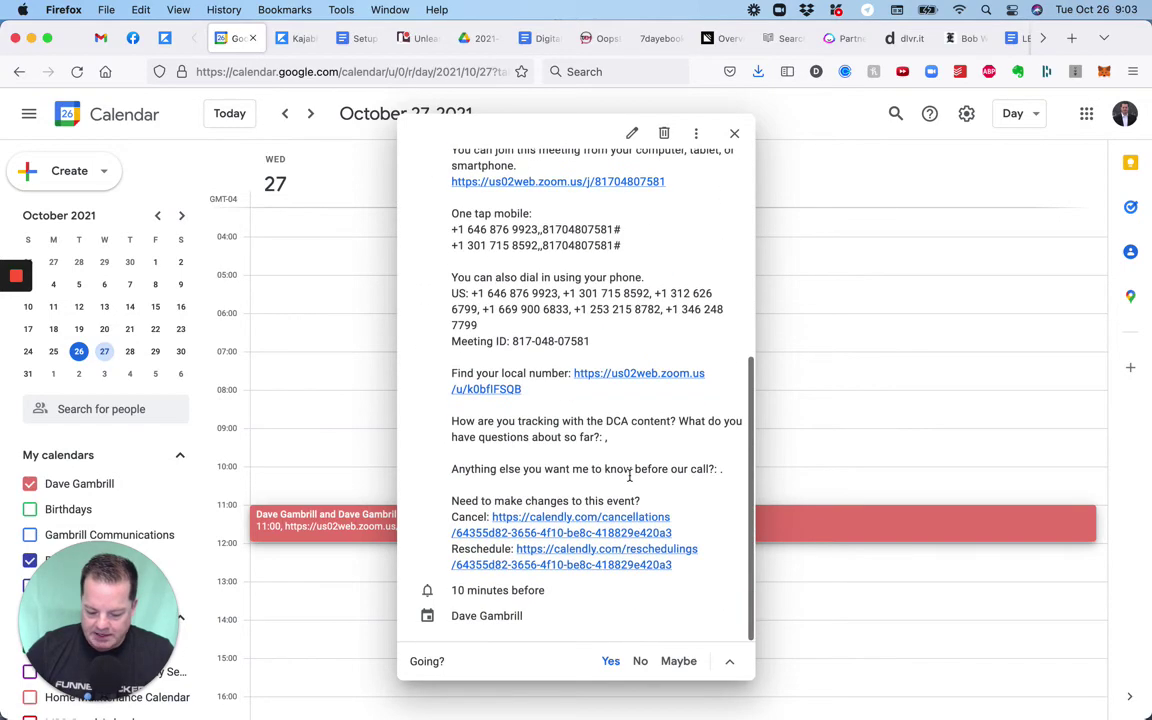
{"action": "scroll", "coordinate": [629, 476], "scroll_direction": "up", "scroll_amount": 5}
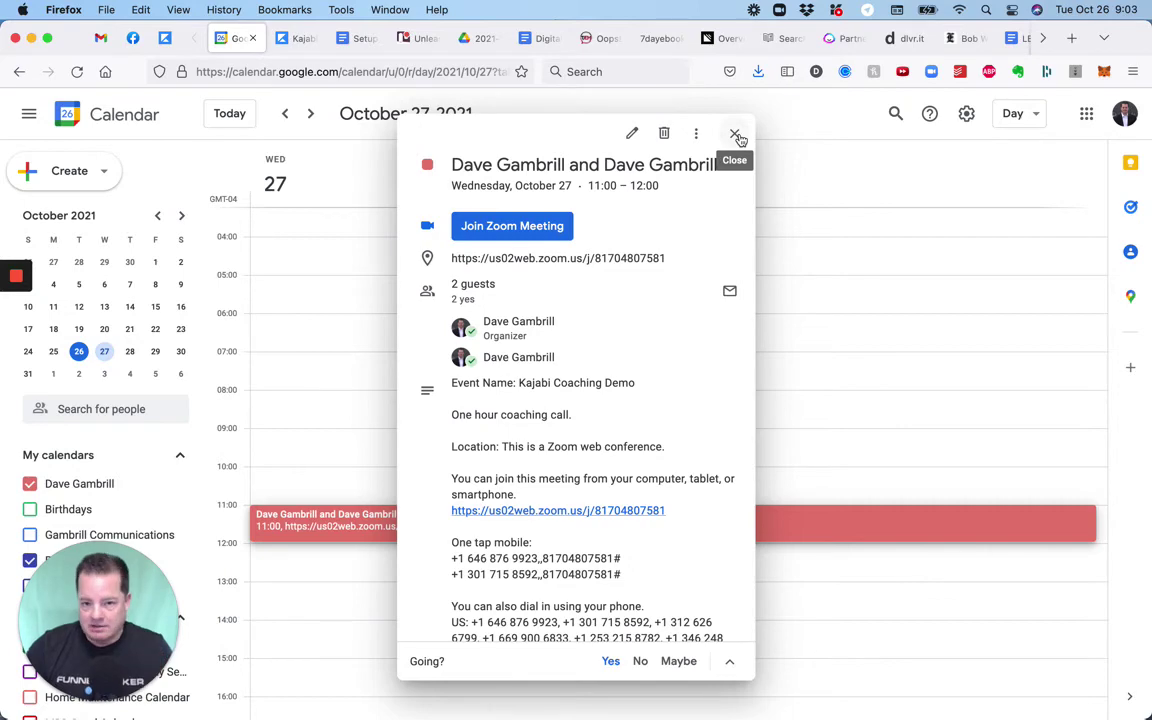
{"action": "scroll", "coordinate": [707, 255], "scroll_direction": "down", "scroll_amount": 5}
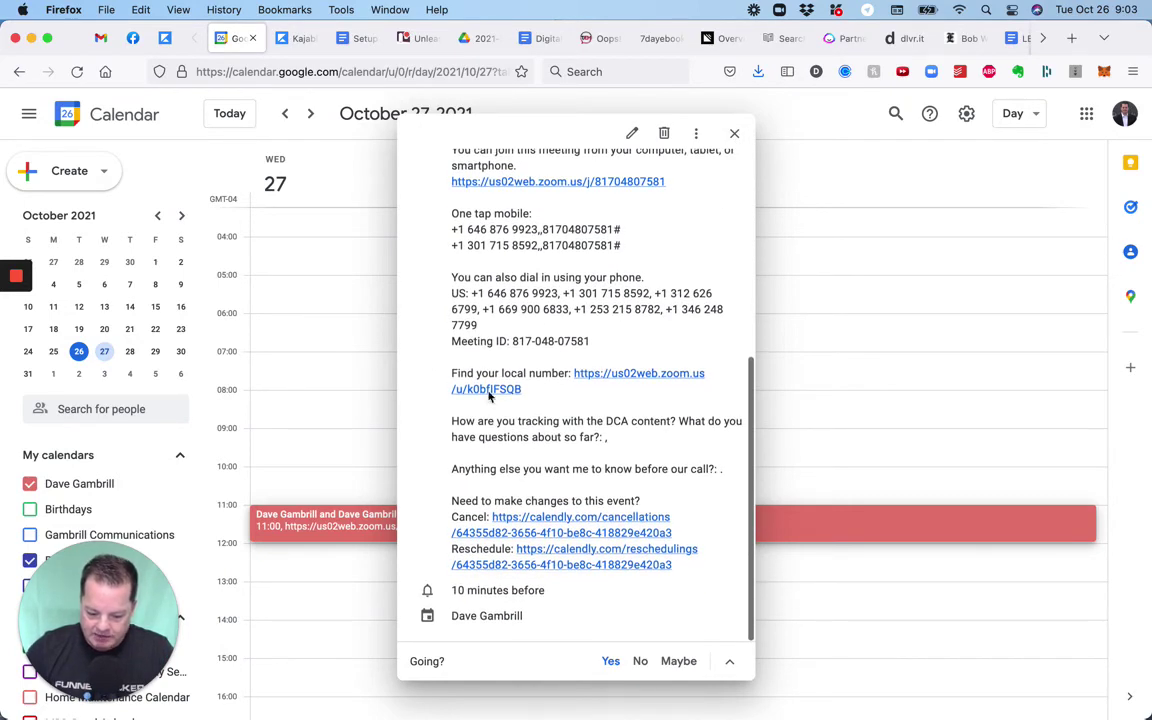
{"action": "left_click", "coordinate": [734, 133]}
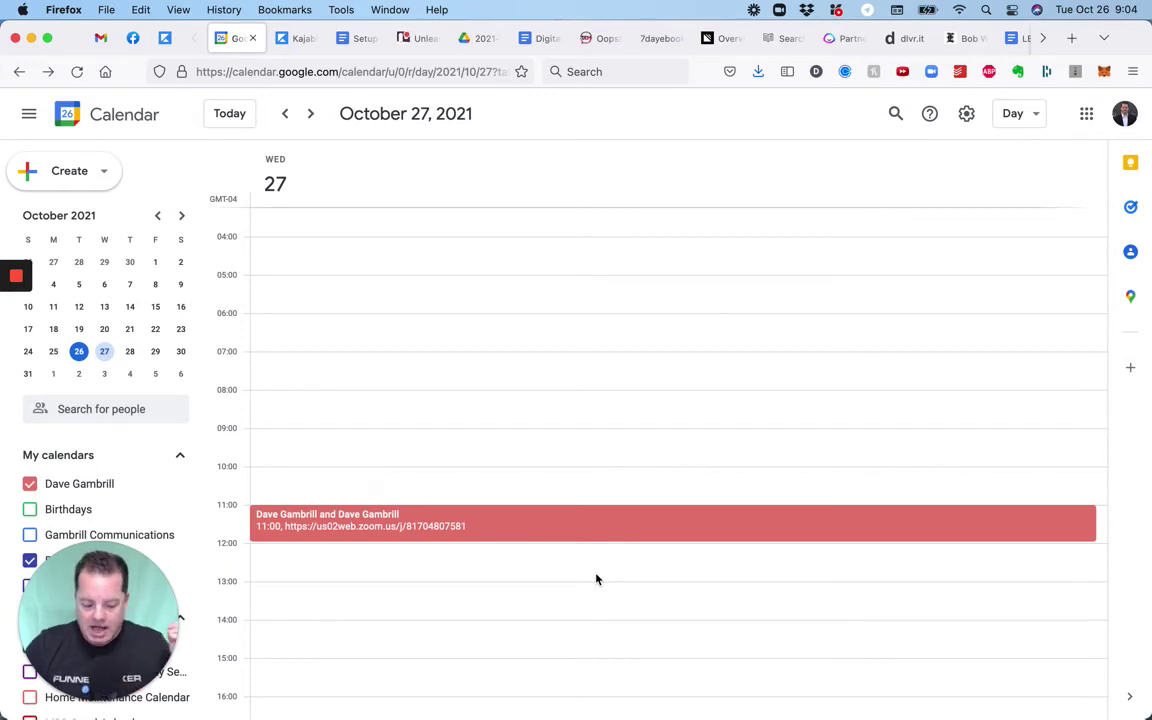
Review the 11:00 coaching call's details, including its 10-minute reminder and Zoom link.
{"action": "left_click", "coordinate": [507, 534]}
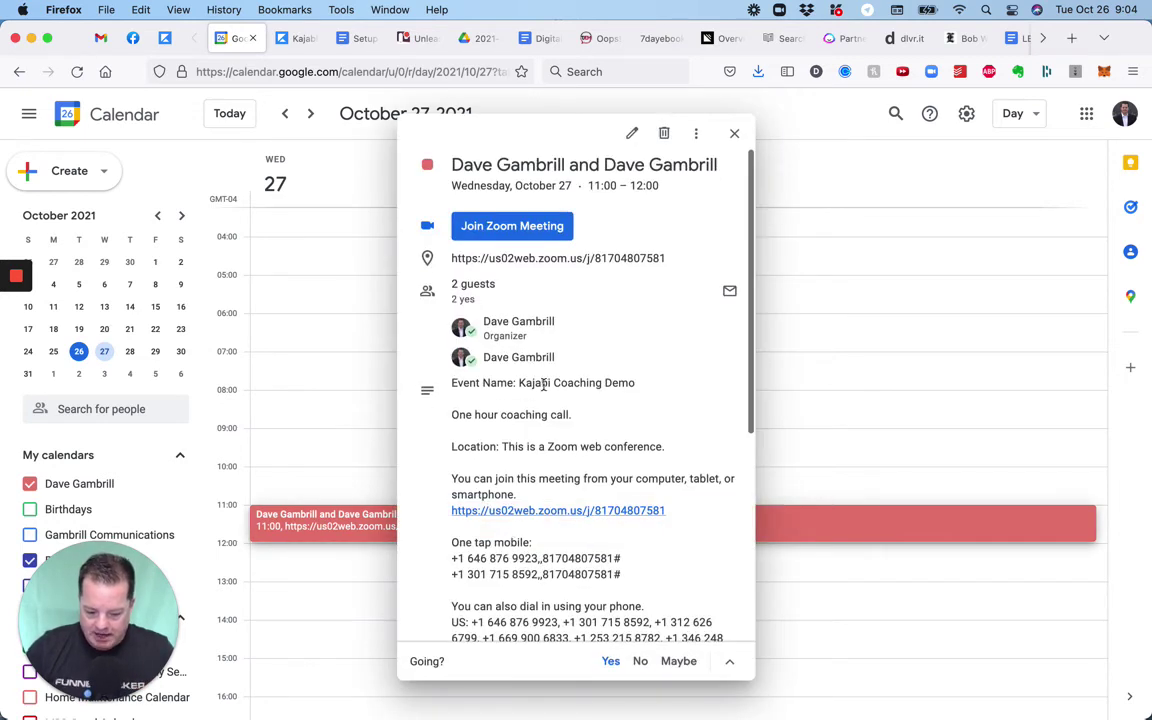
{"action": "scroll", "coordinate": [543, 385], "scroll_direction": "down", "scroll_amount": 5}
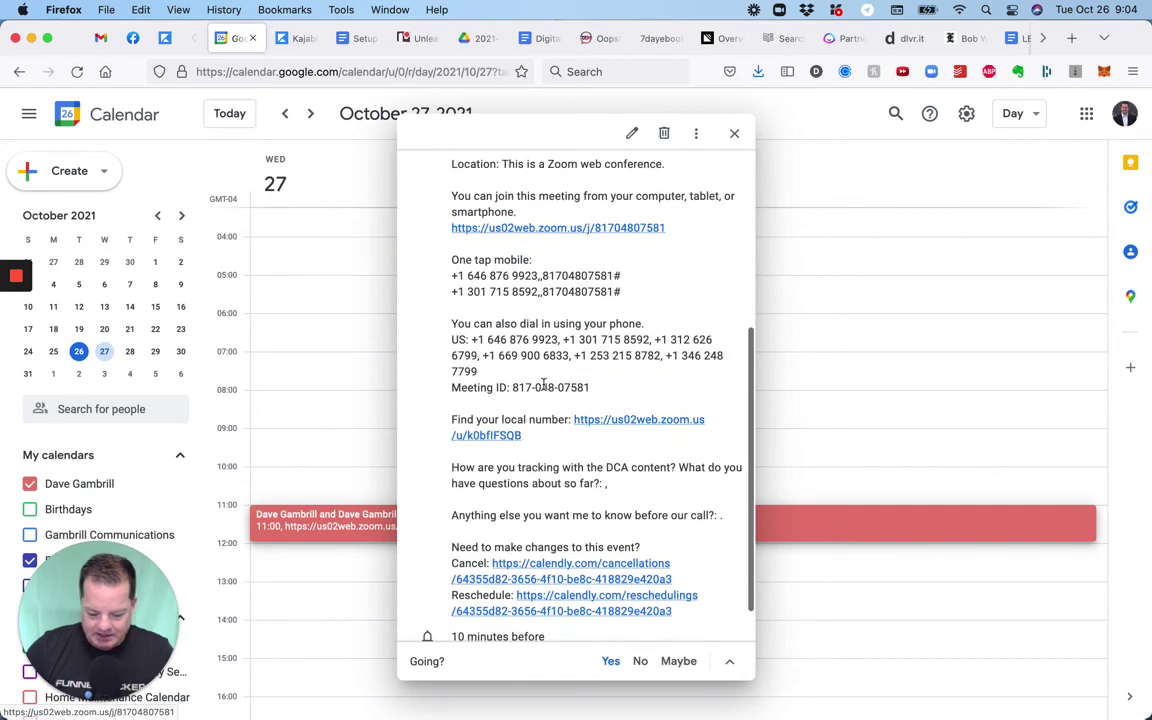
{"action": "left_click_drag", "start_coordinate": [548, 591], "coordinate": [458, 589]}
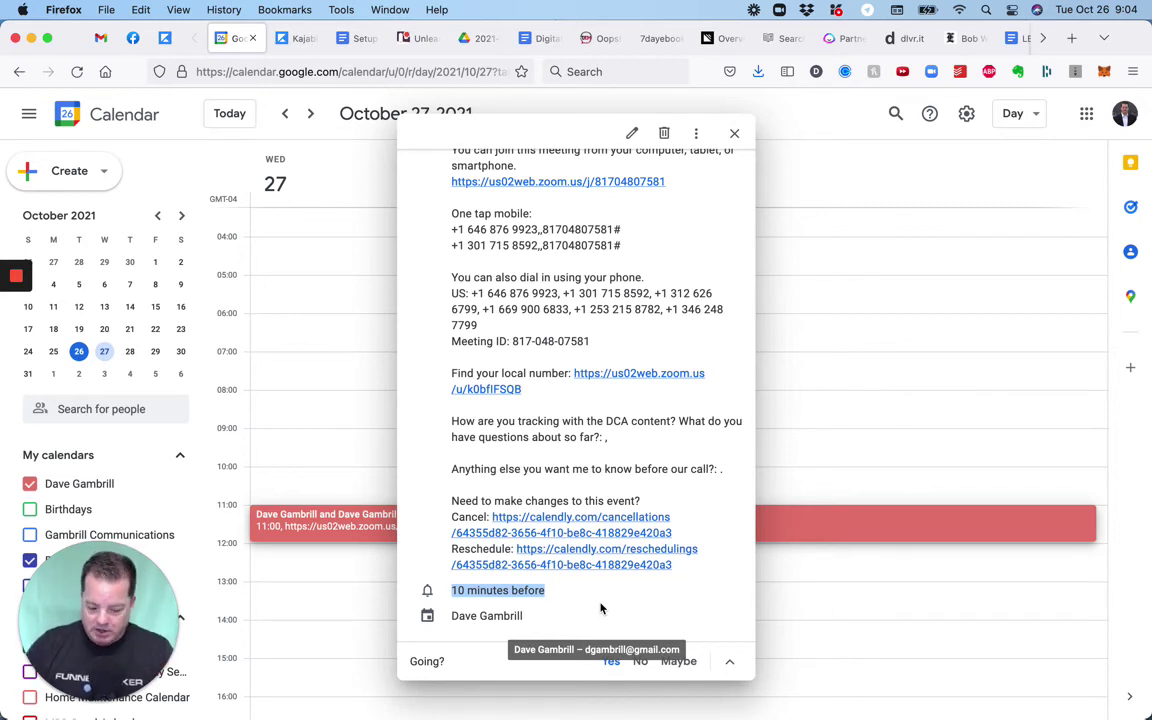
{"action": "left_click", "coordinate": [342, 356]}
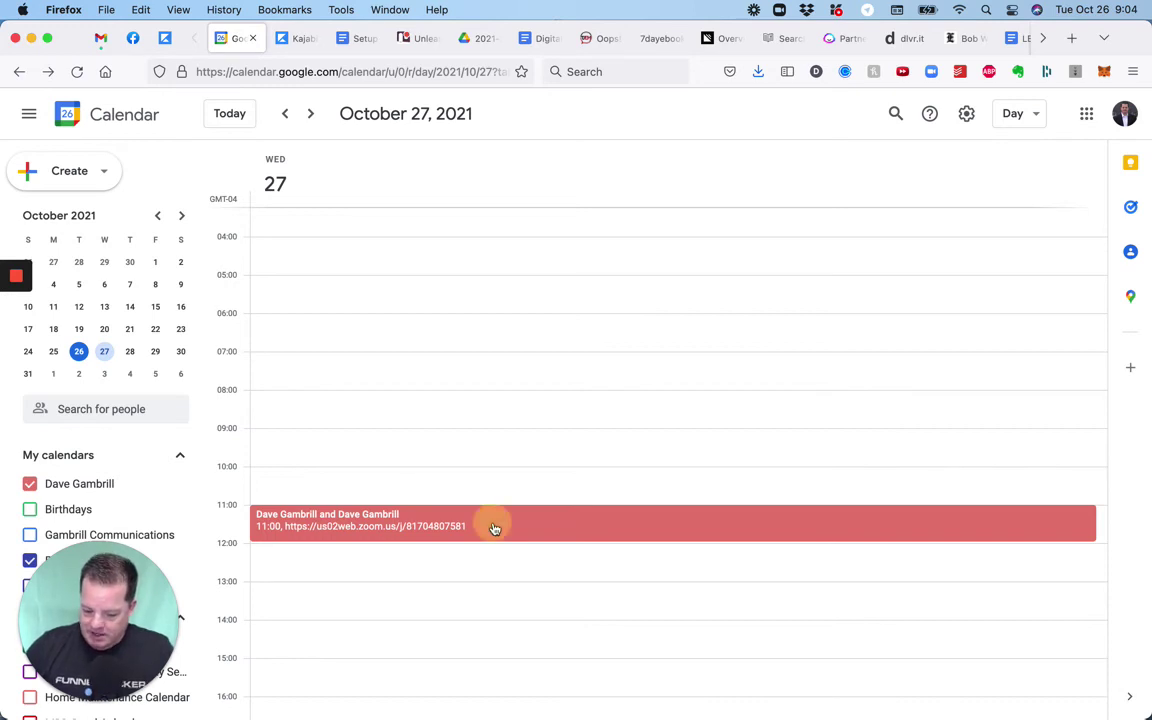
{"action": "left_click", "coordinate": [494, 528]}
{"action": "scroll", "coordinate": [591, 400], "scroll_direction": "down", "scroll_amount": 2}
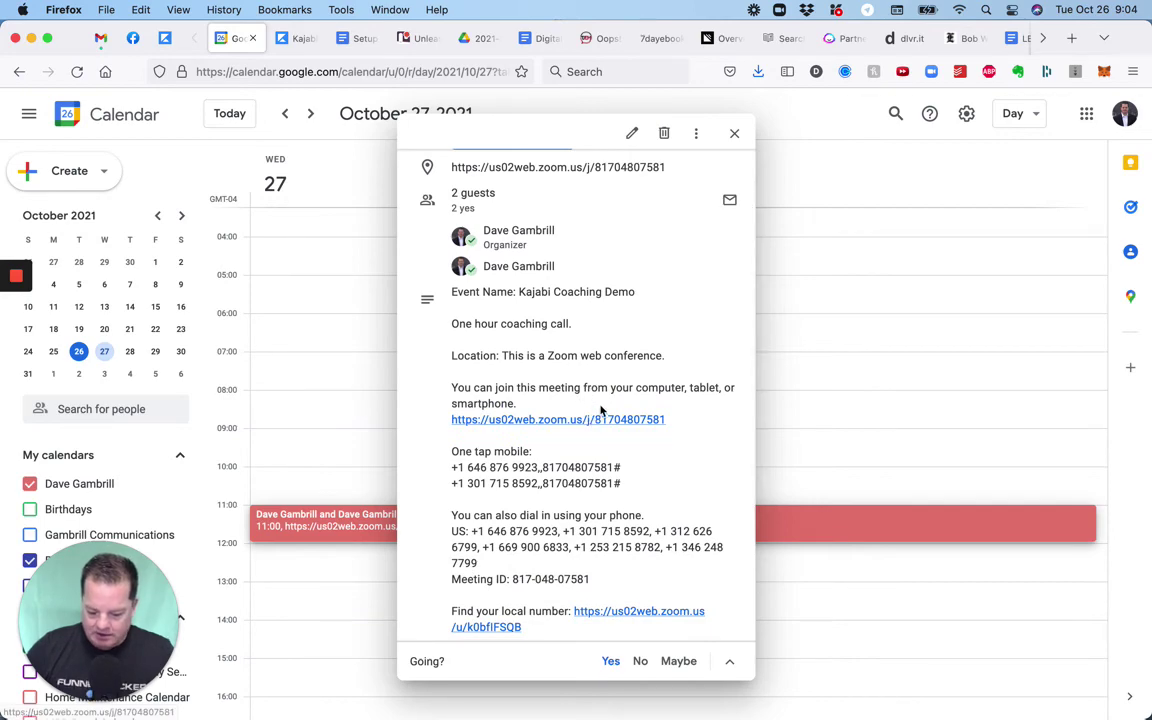
{"action": "left_click", "coordinate": [735, 136]}
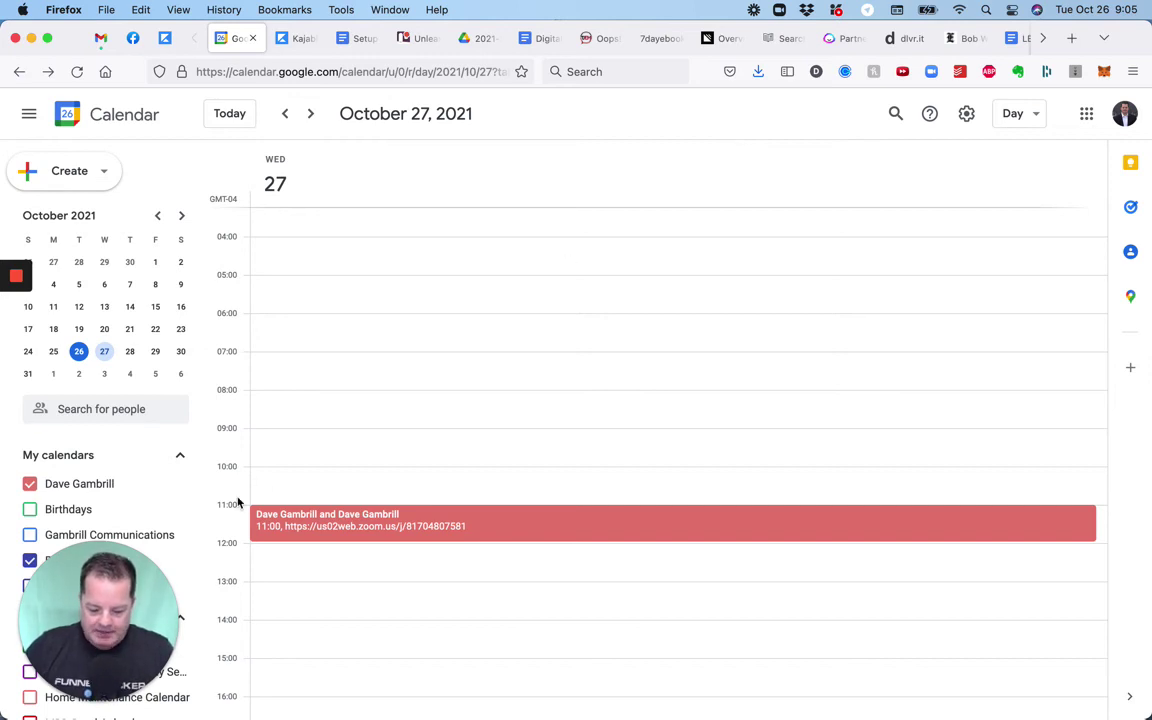
Close Kajabi's Copy Offer Link popup and bring up the 30 Day Coaching Accelerator page.
{"action": "left_click", "coordinate": [165, 38]}
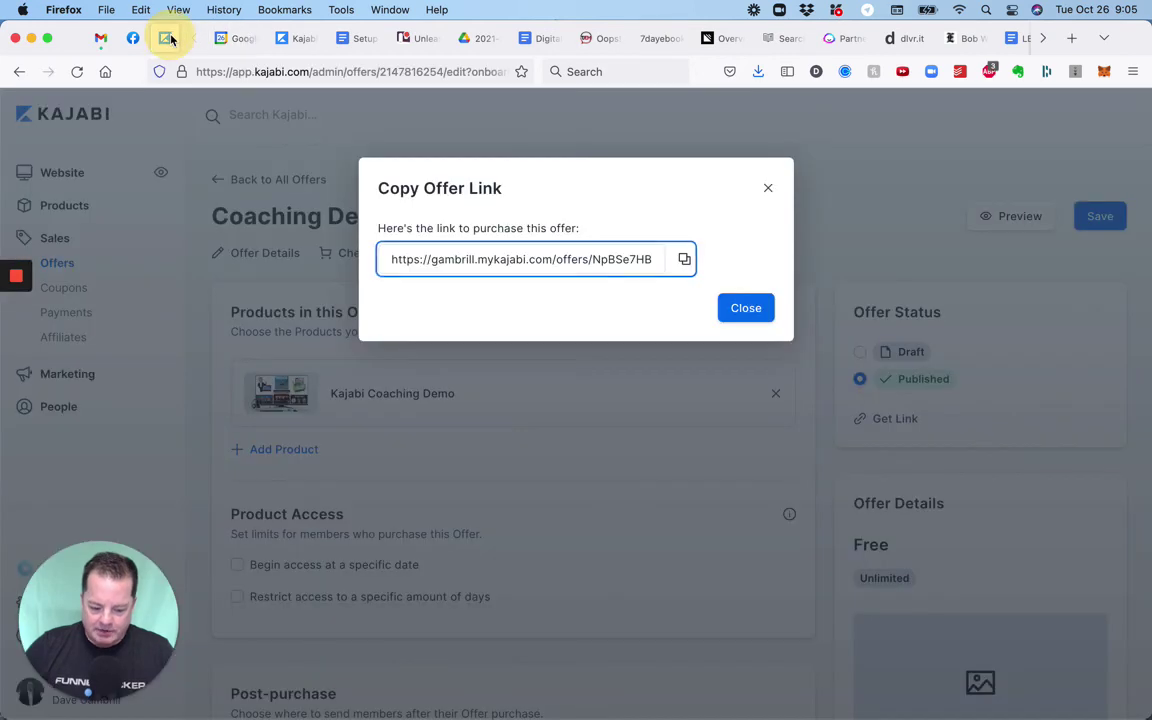
{"action": "left_click", "coordinate": [766, 187]}
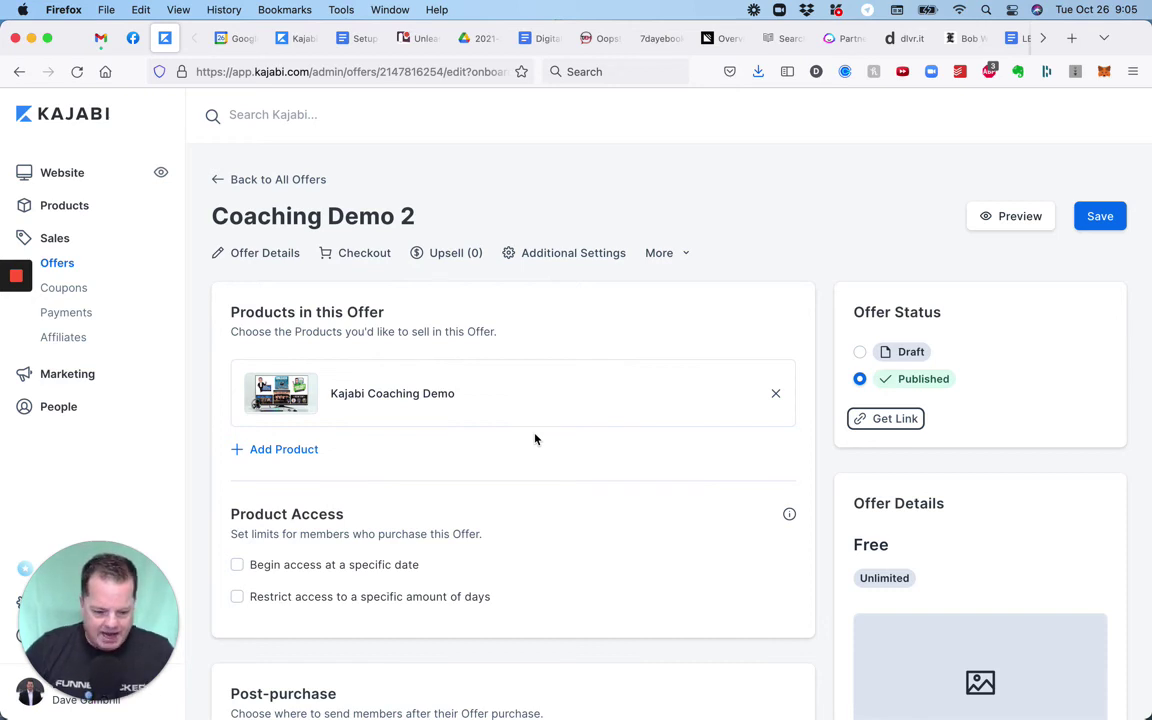
{"action": "mouse_move", "coordinate": [16, 297]}
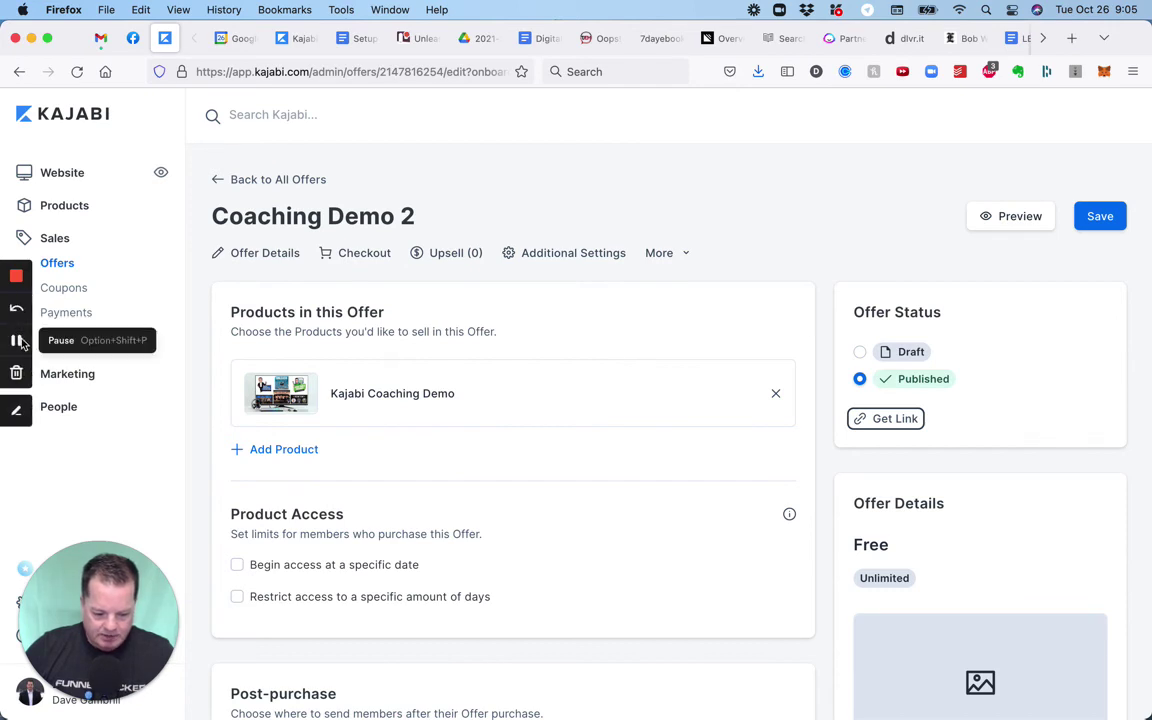
{"action": "left_click", "coordinate": [18, 341]}
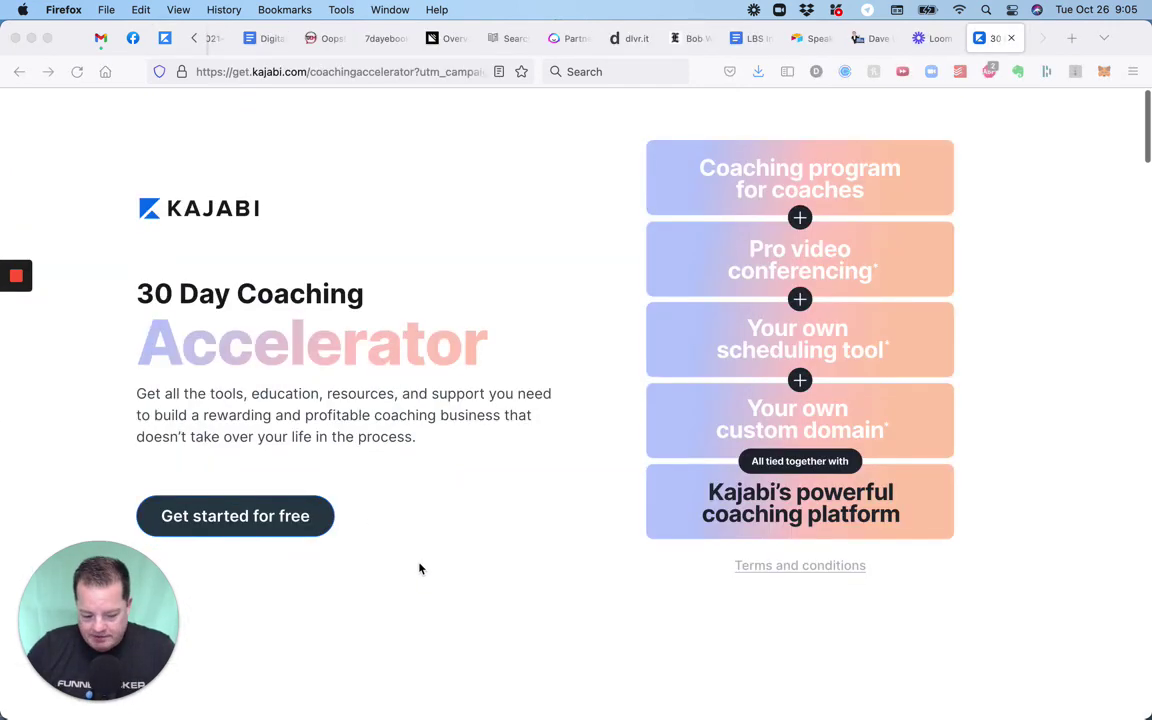
Scroll down the Coaching Accelerator page past the Basic, Growth and Pro plans to the FAQ.
{"action": "scroll", "coordinate": [420, 568], "scroll_direction": "down", "scroll_amount": 2}
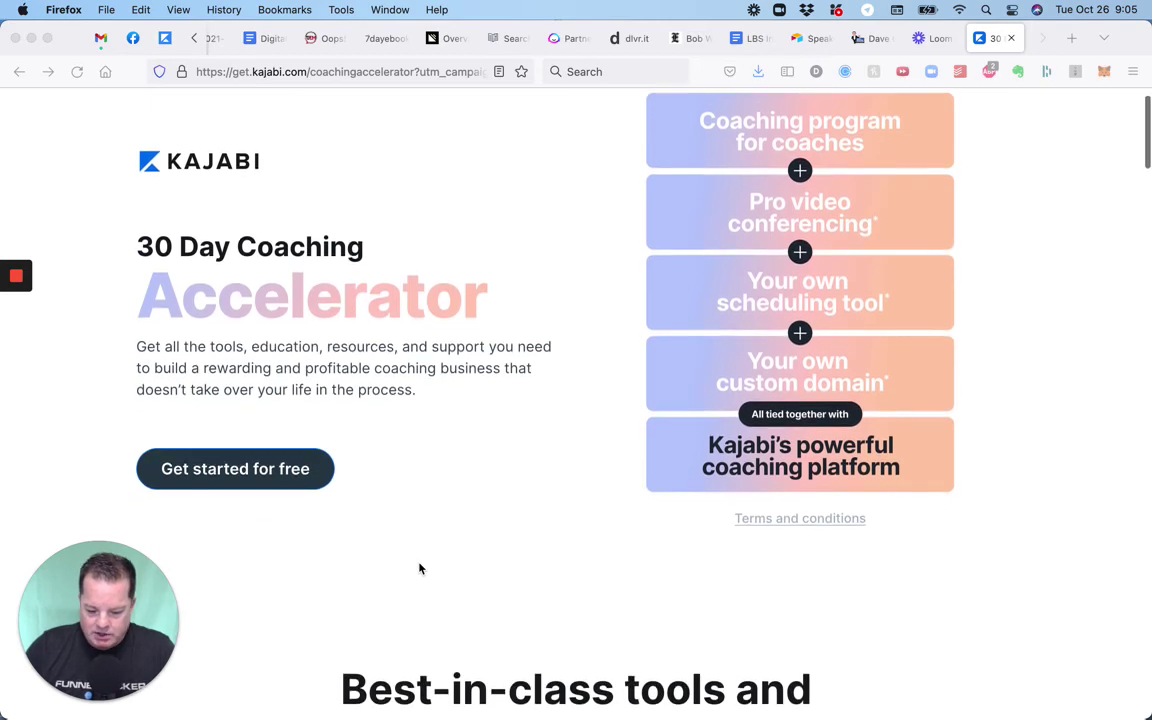
{"action": "scroll", "coordinate": [420, 568], "scroll_direction": "down", "scroll_amount": 2}
{"action": "scroll", "coordinate": [420, 567], "scroll_direction": "up", "scroll_amount": 1}
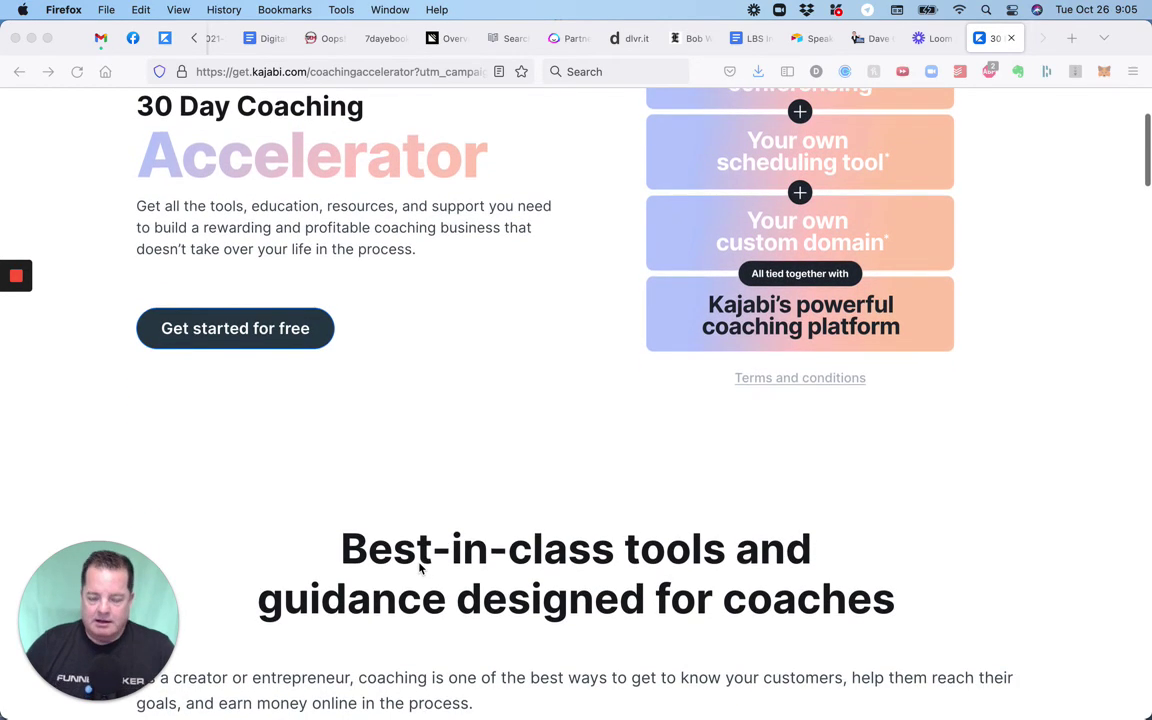
{"action": "scroll", "coordinate": [420, 567], "scroll_direction": "down", "scroll_amount": 8}
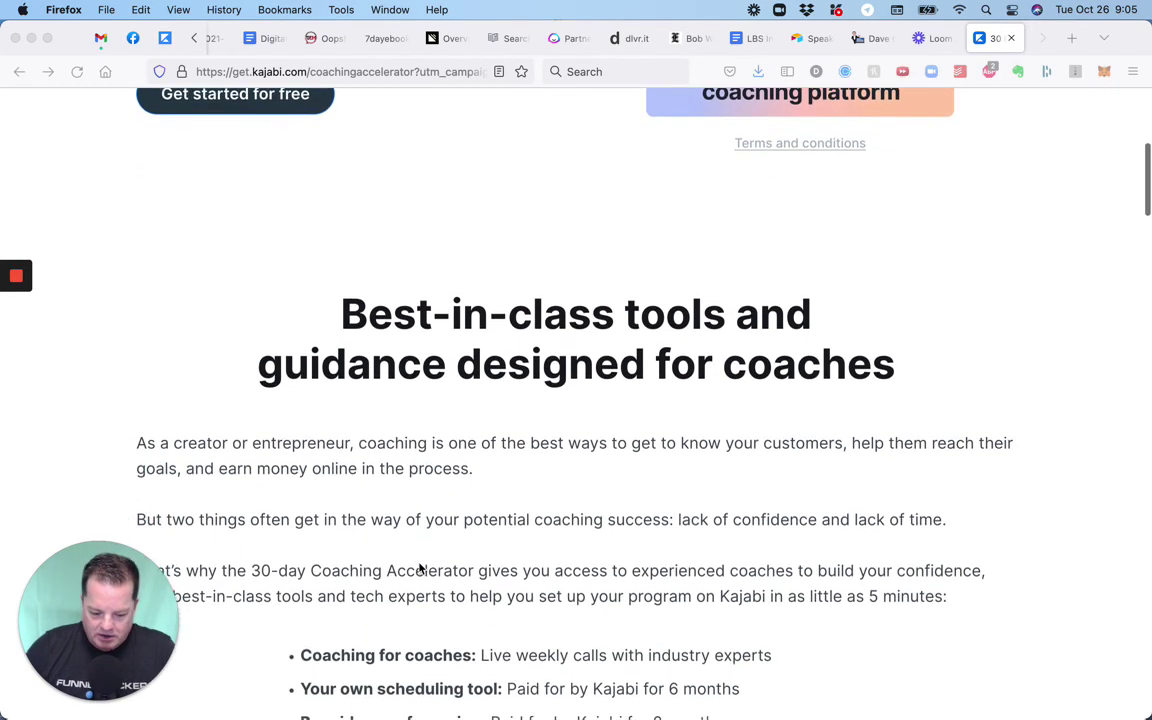
{"action": "scroll", "coordinate": [420, 567], "scroll_direction": "down", "scroll_amount": 2}
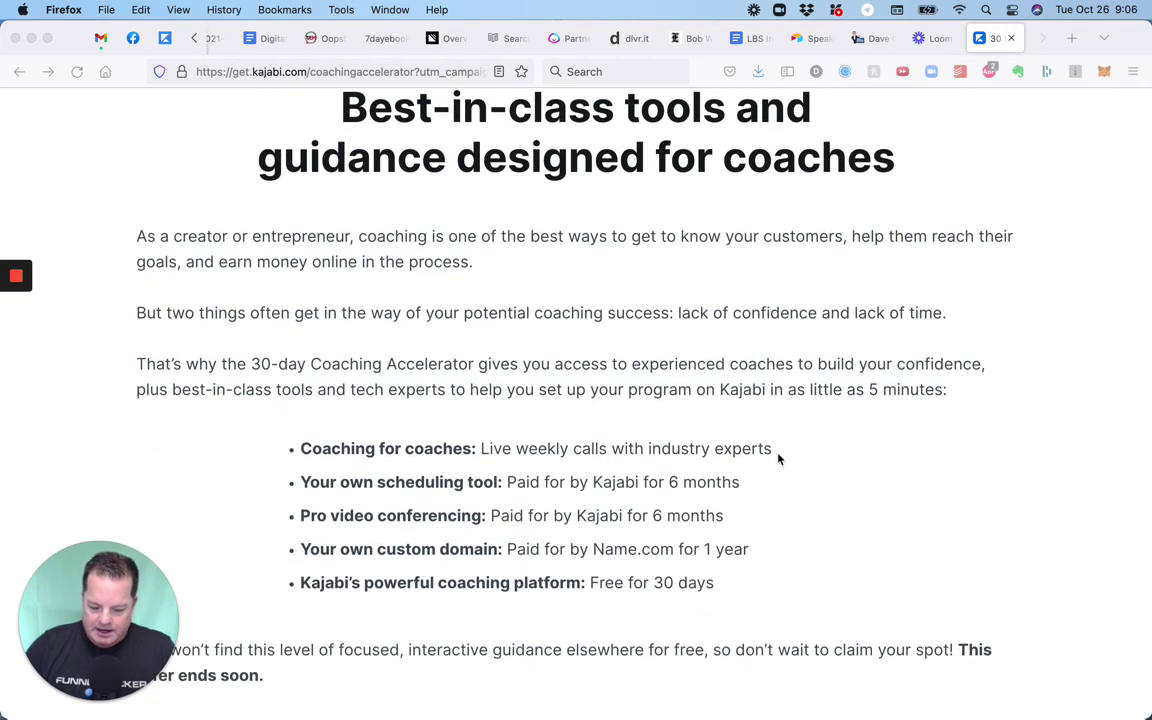
{"action": "scroll", "coordinate": [779, 459], "scroll_direction": "down", "scroll_amount": 2}
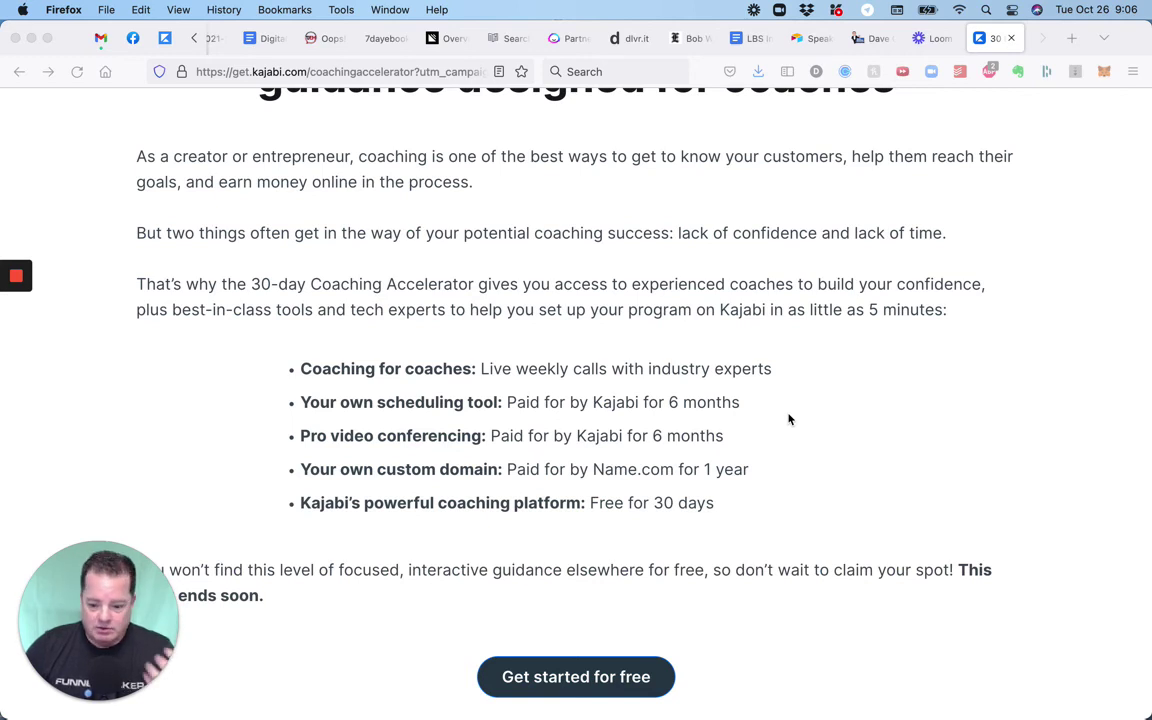
{"action": "scroll", "coordinate": [788, 419], "scroll_direction": "down", "scroll_amount": 1}
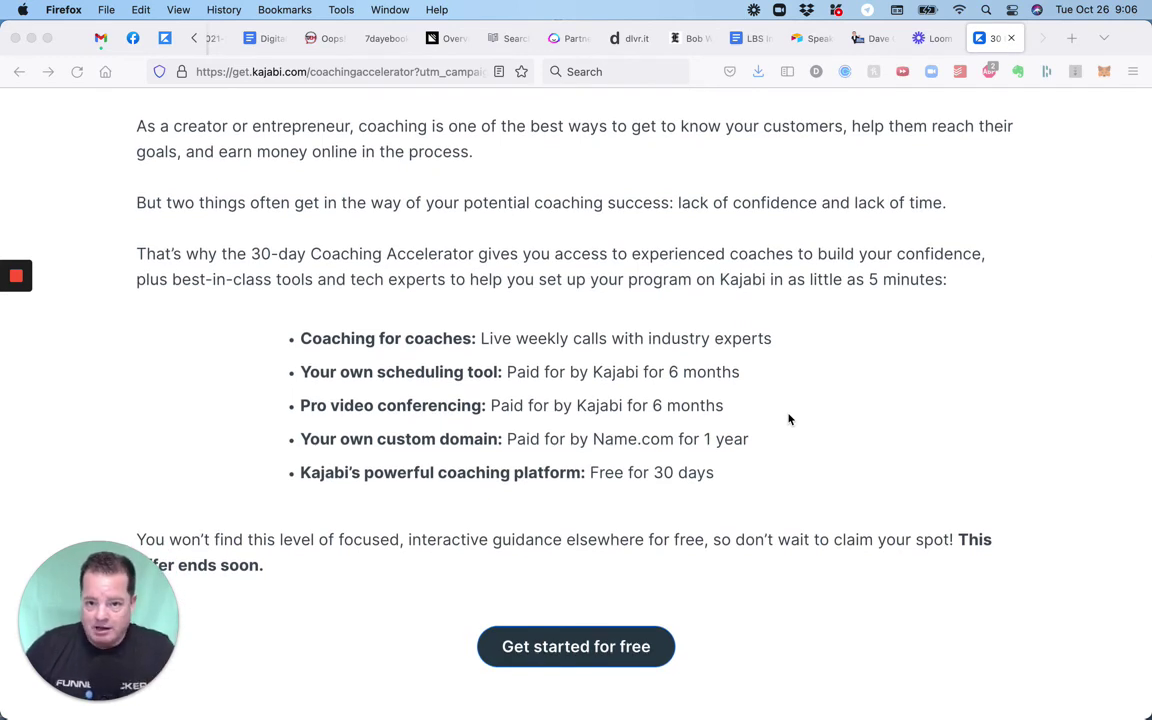
{"action": "scroll", "coordinate": [788, 419], "scroll_direction": "down", "scroll_amount": 1}
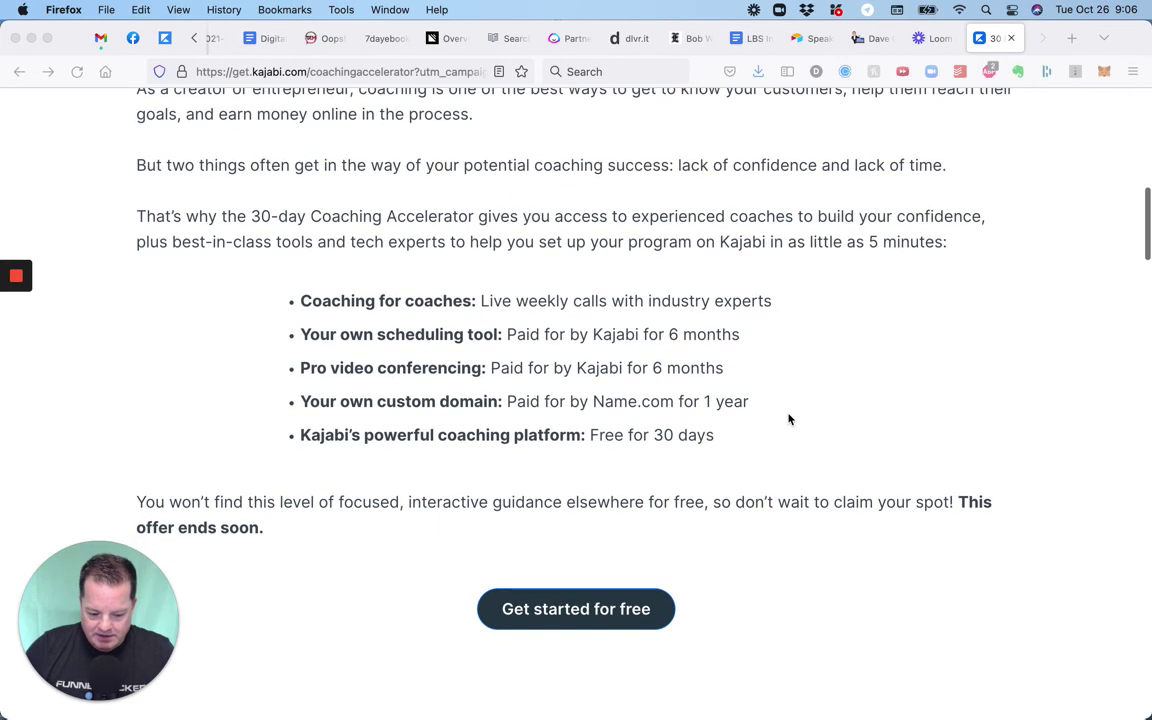
{"action": "scroll", "coordinate": [788, 419], "scroll_direction": "down", "scroll_amount": 1}
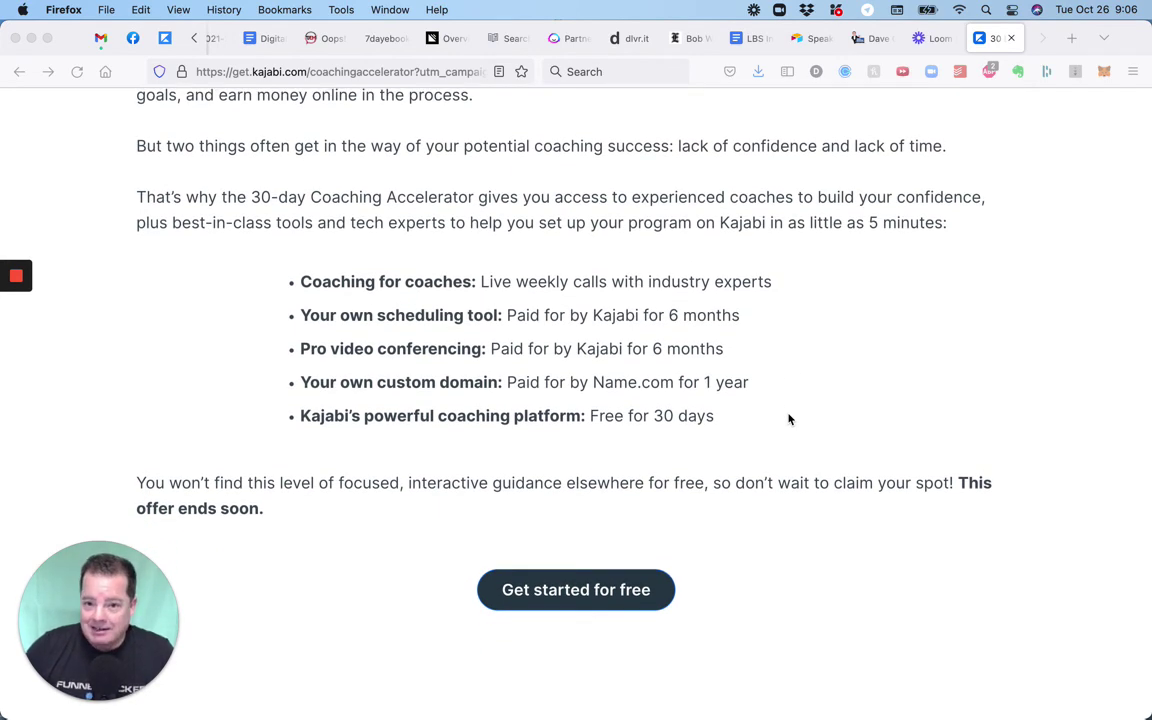
{"action": "scroll", "coordinate": [788, 419], "scroll_direction": "down", "scroll_amount": 2}
{"action": "scroll", "coordinate": [757, 430], "scroll_direction": "down", "scroll_amount": 1}
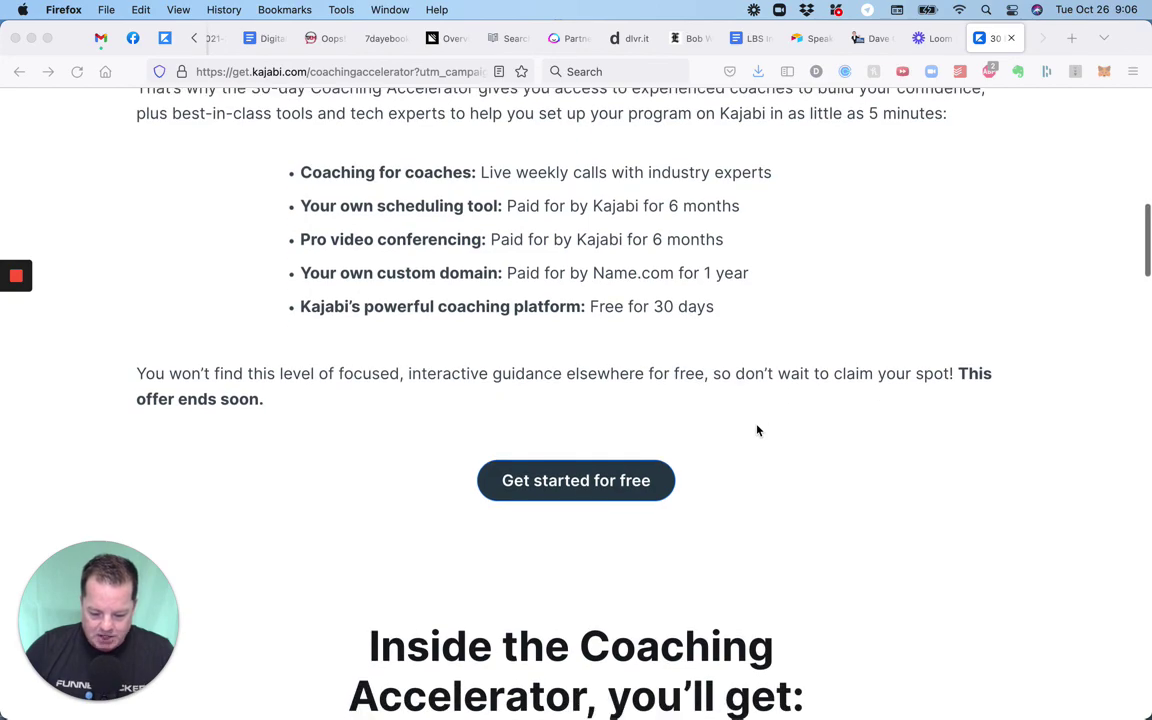
{"action": "scroll", "coordinate": [757, 430], "scroll_direction": "down", "scroll_amount": 6}
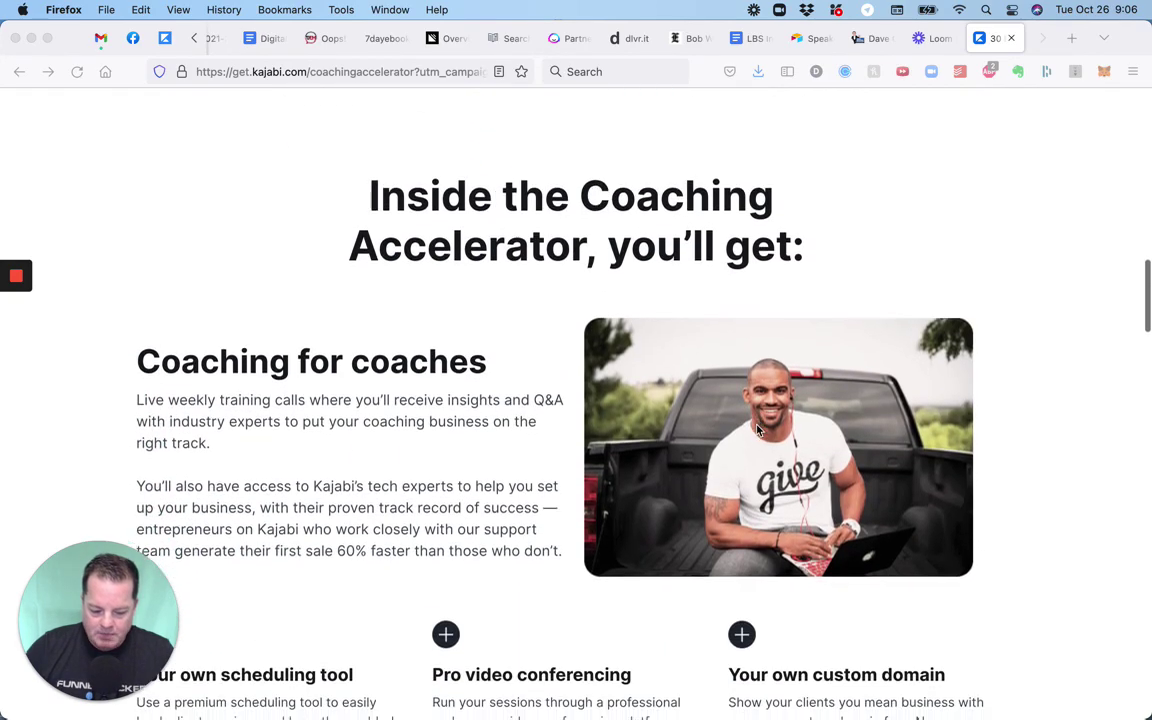
{"action": "scroll", "coordinate": [757, 430], "scroll_direction": "down", "scroll_amount": 6}
{"action": "scroll", "coordinate": [757, 430], "scroll_direction": "down", "scroll_amount": 5}
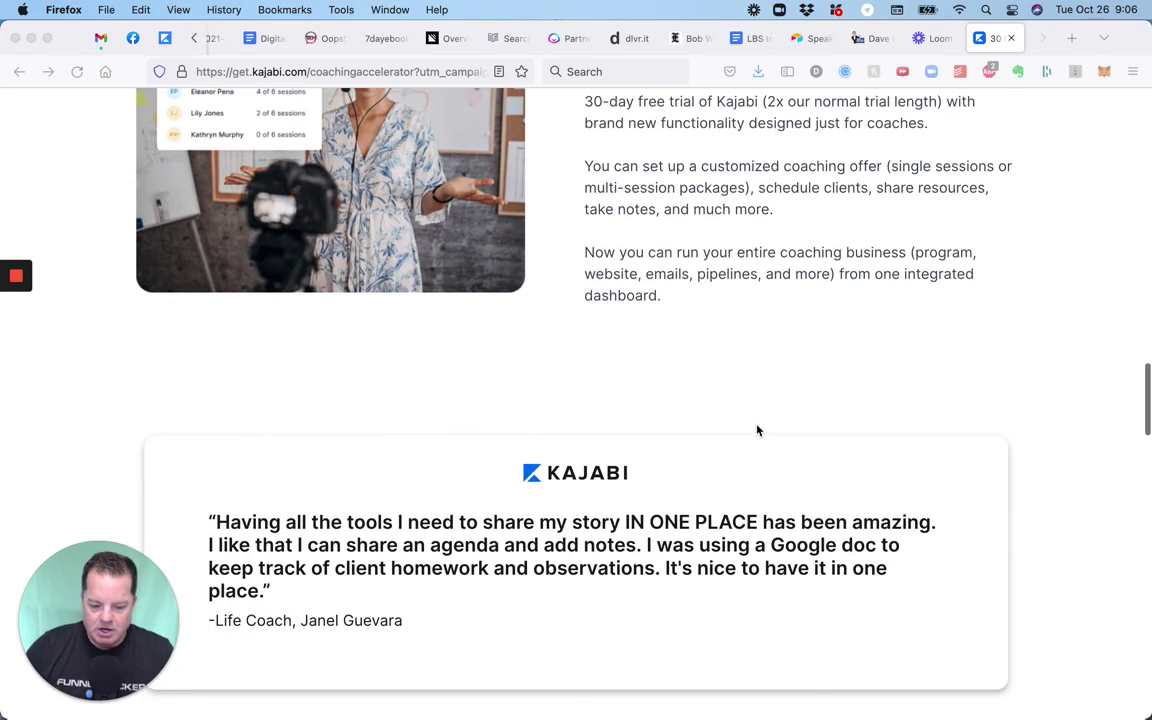
{"action": "scroll", "coordinate": [757, 430], "scroll_direction": "down", "scroll_amount": 3}
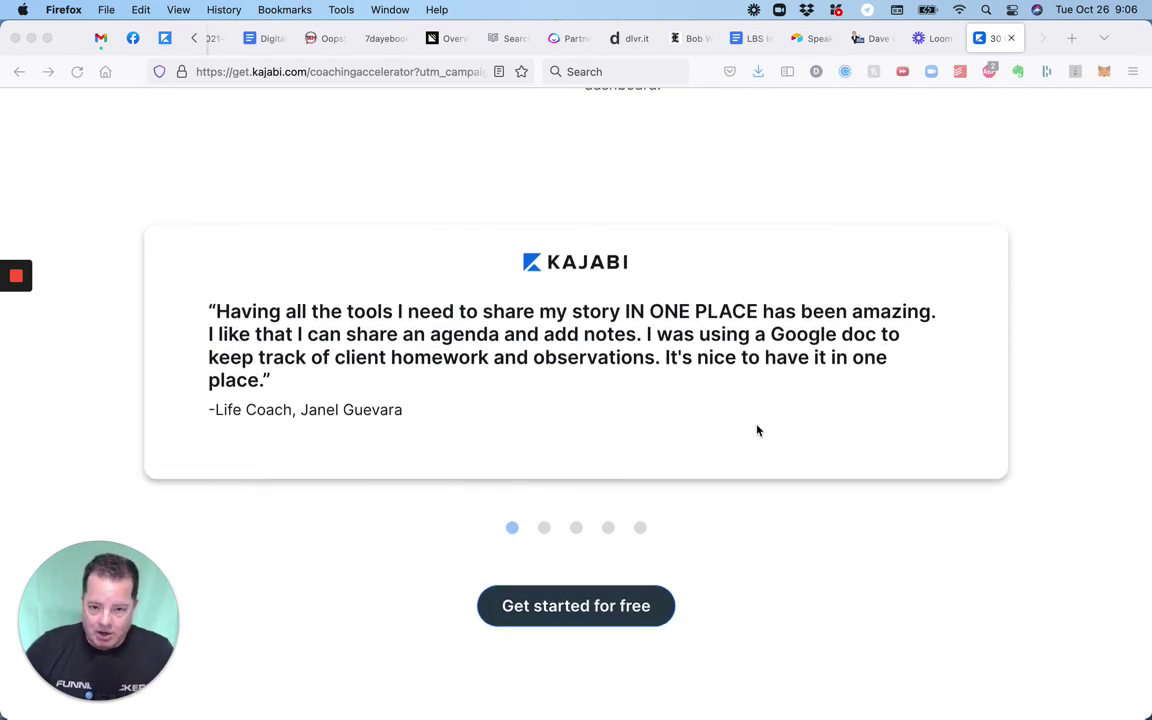
{"action": "scroll", "coordinate": [757, 430], "scroll_direction": "down", "scroll_amount": 5}
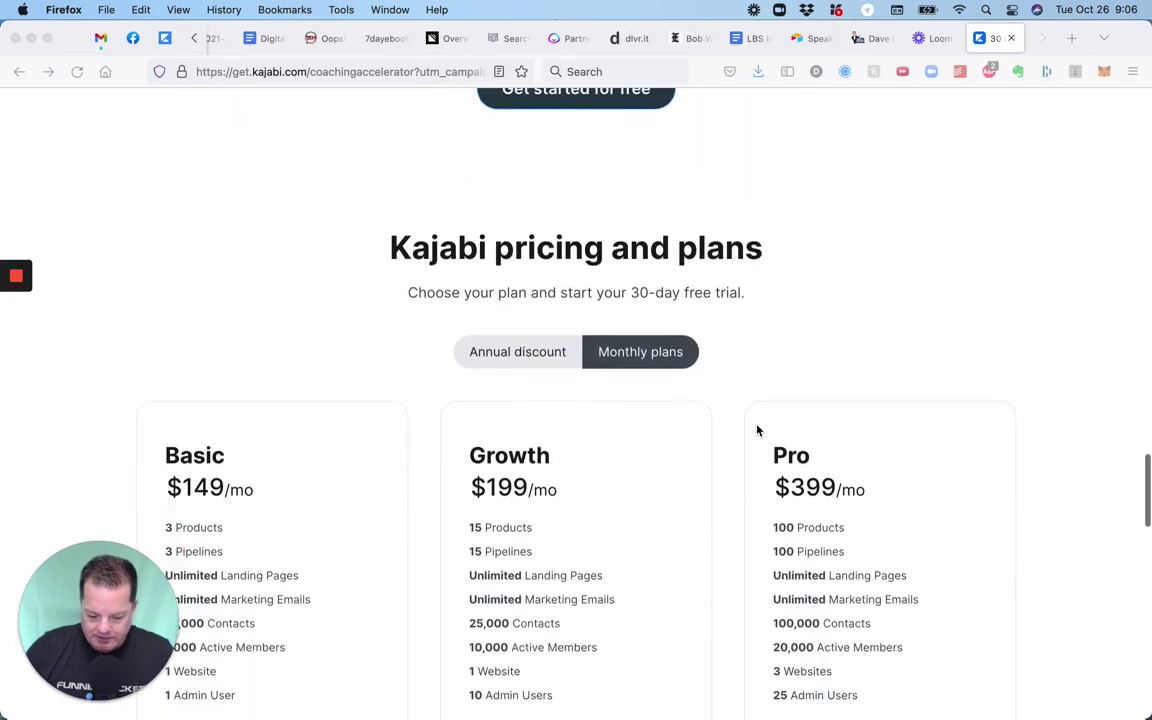
{"action": "scroll", "coordinate": [757, 430], "scroll_direction": "down", "scroll_amount": 7}
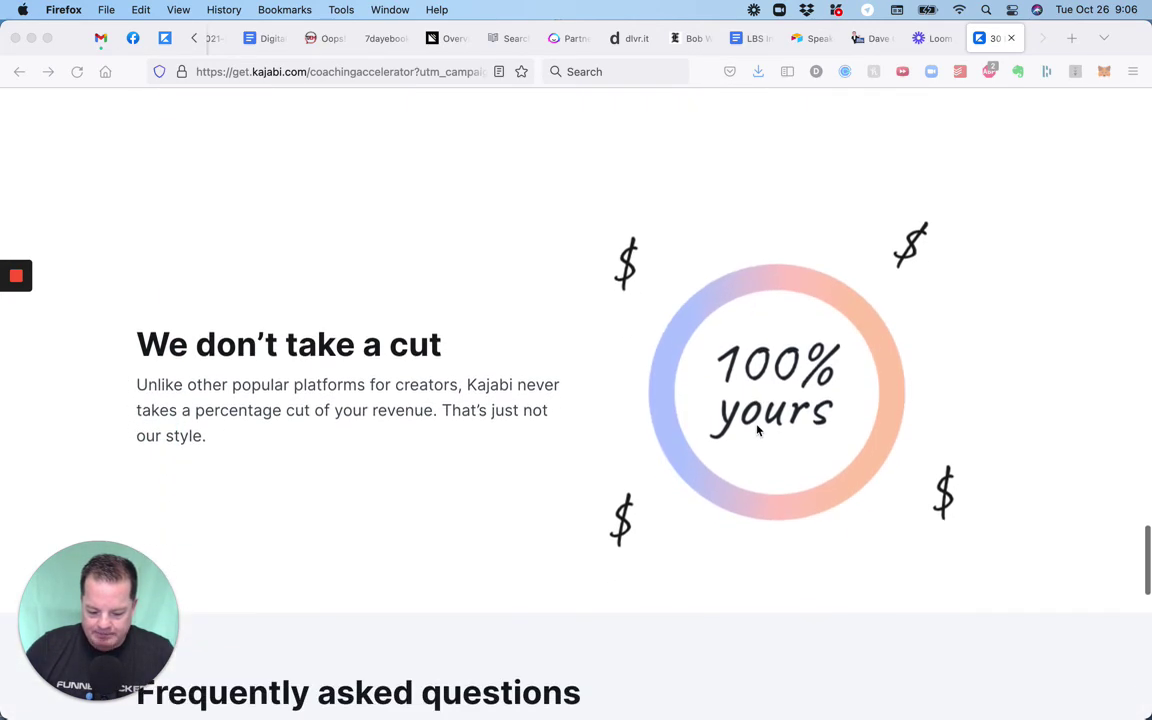
{"action": "scroll", "coordinate": [757, 430], "scroll_direction": "down", "scroll_amount": 6}
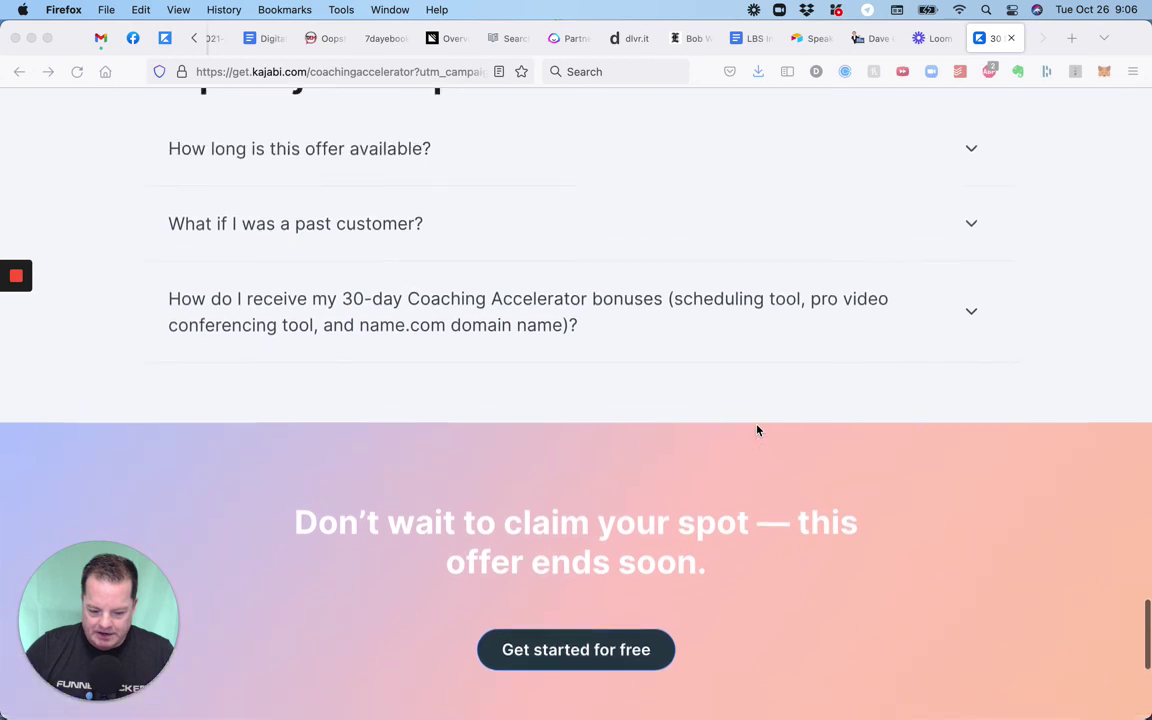
{"action": "scroll", "coordinate": [757, 430], "scroll_direction": "up", "scroll_amount": 1}
{"action": "scroll", "coordinate": [757, 430], "scroll_direction": "up", "scroll_amount": 3}
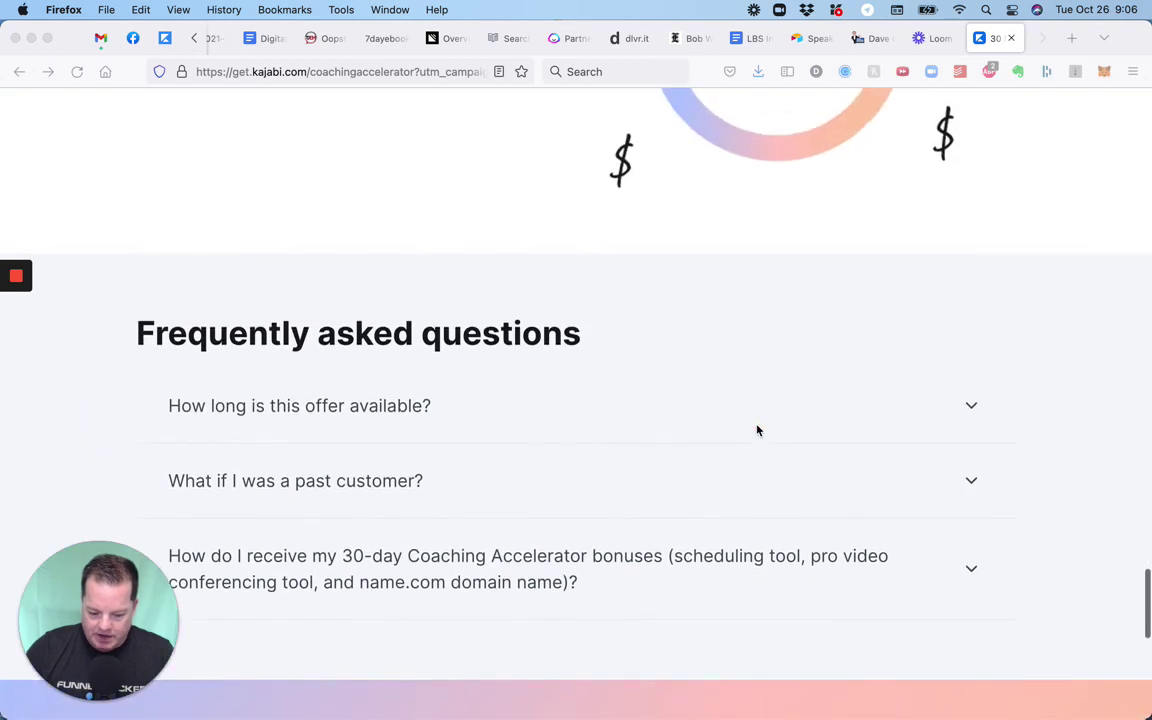
Expand 'How long is this offer available?' to show October 20th–November 7th, 2021, then scroll back up.
{"action": "left_click", "coordinate": [762, 420]}
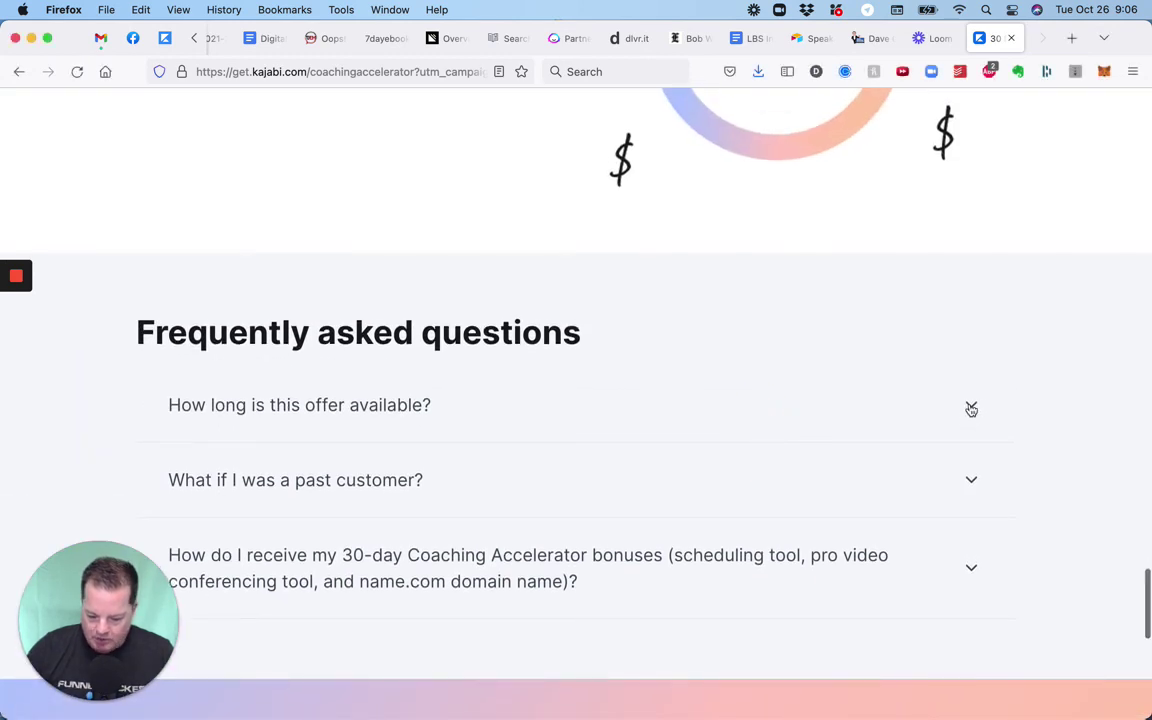
{"action": "left_click", "coordinate": [971, 405]}
{"action": "scroll", "coordinate": [764, 447], "scroll_direction": "down", "scroll_amount": 2}
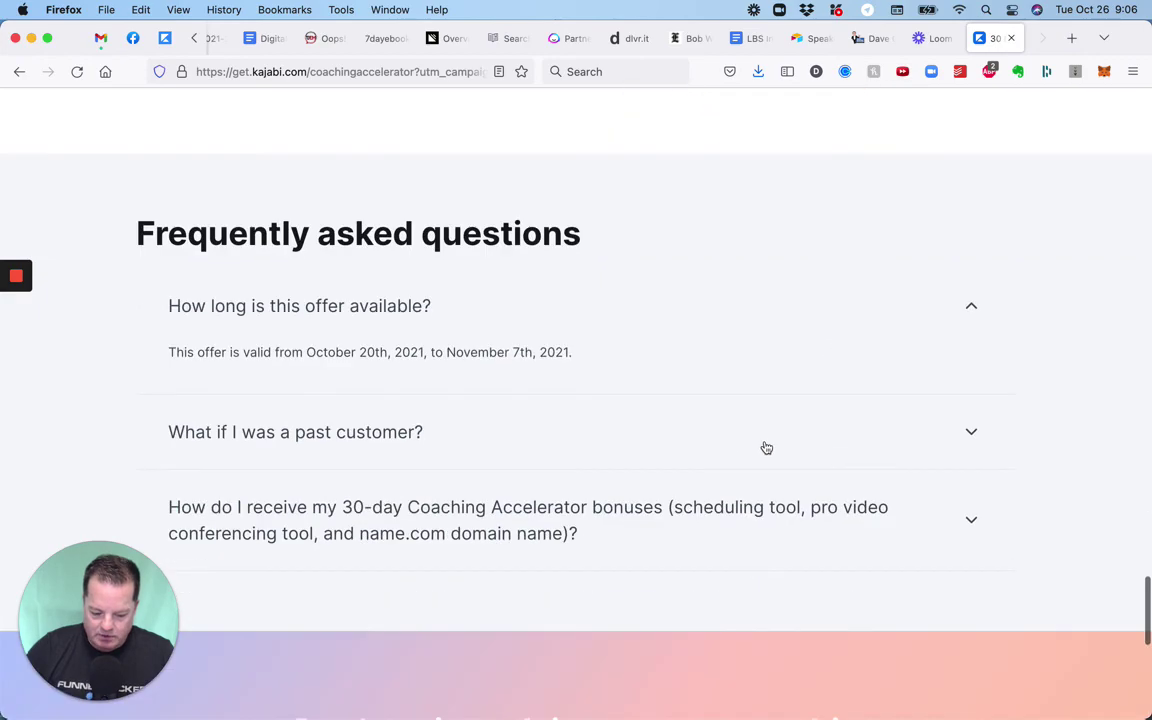
{"action": "scroll", "coordinate": [764, 447], "scroll_direction": "up", "scroll_amount": 20}
{"action": "scroll", "coordinate": [766, 447], "scroll_direction": "up", "scroll_amount": 10}
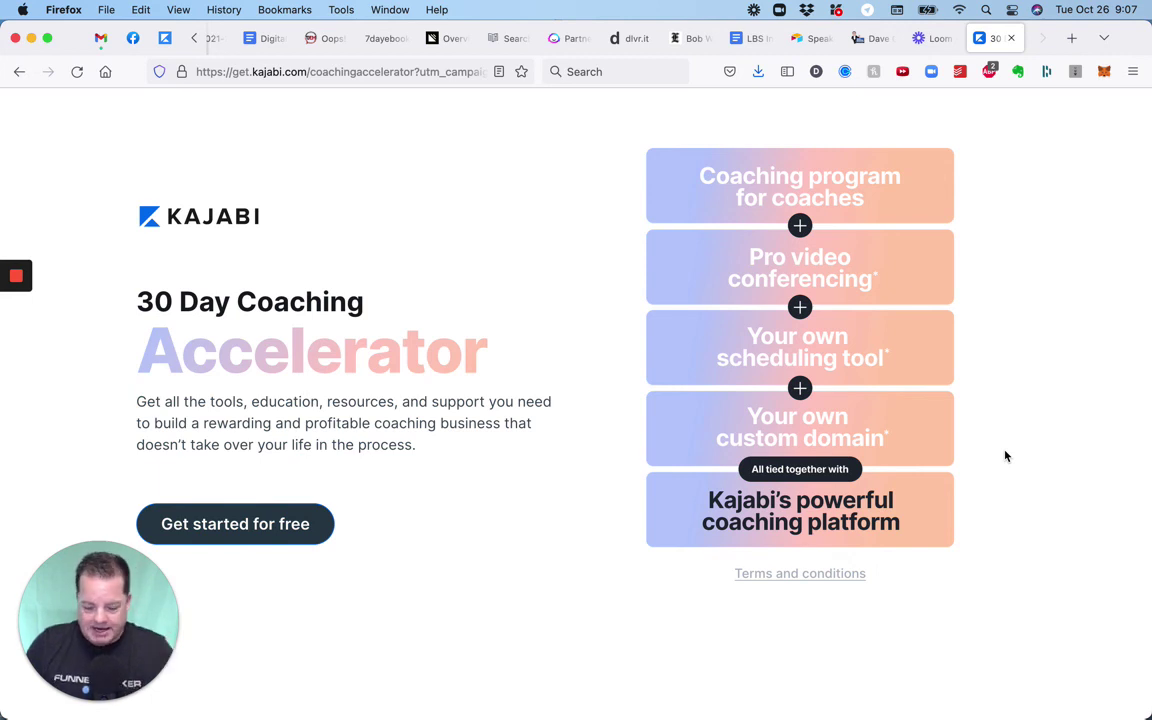
{"action": "scroll", "coordinate": [555, 584], "scroll_direction": "down", "scroll_amount": 1}
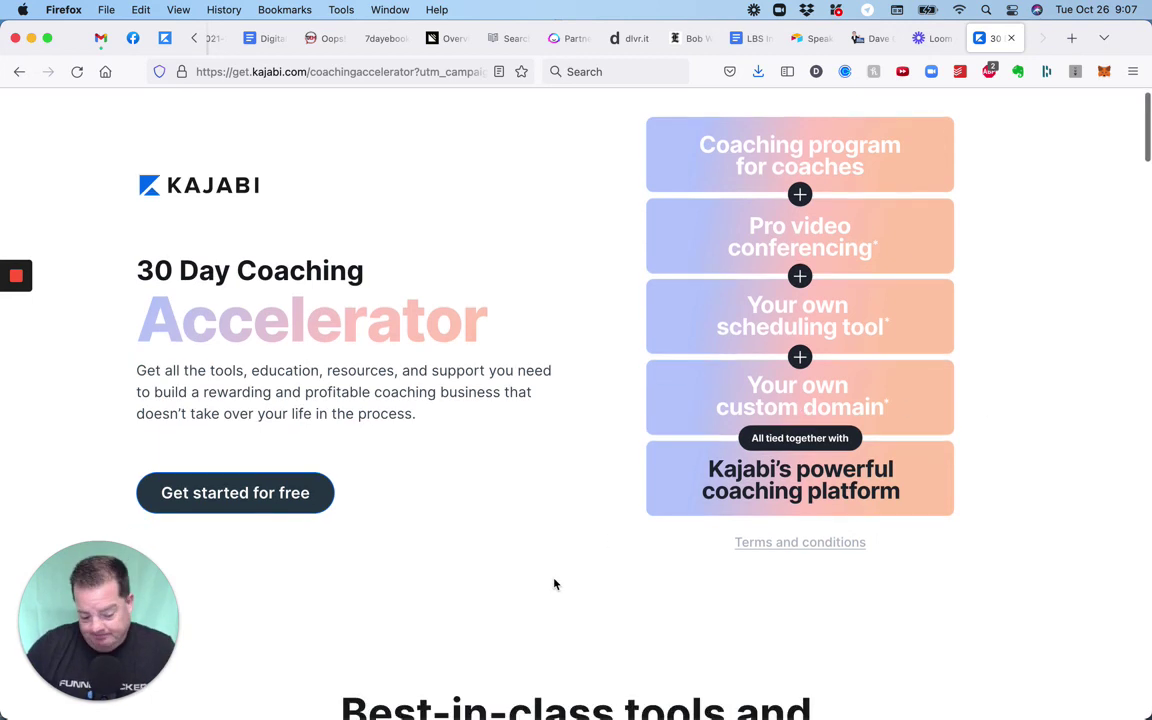